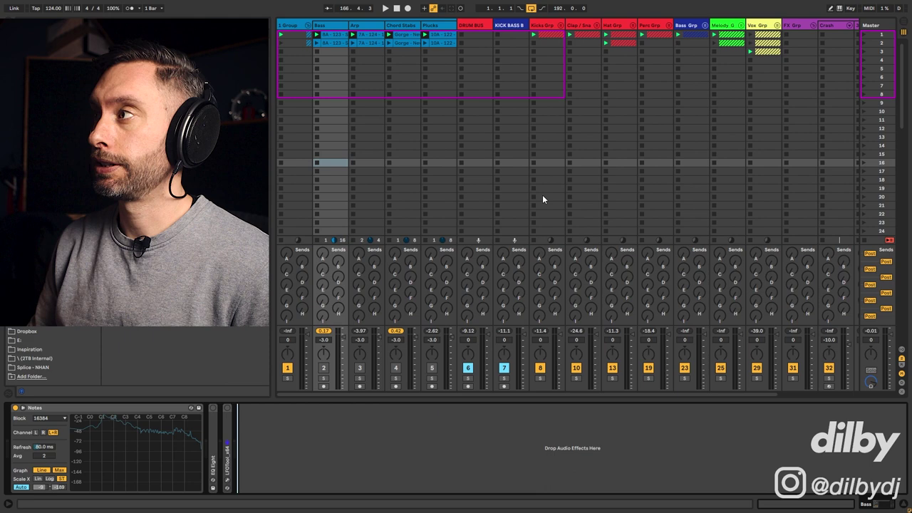
# Play the kick, clap/snare and hat groups in solo, and inspect the Open Hat track's devices before folding its group
pyautogui.press('space')
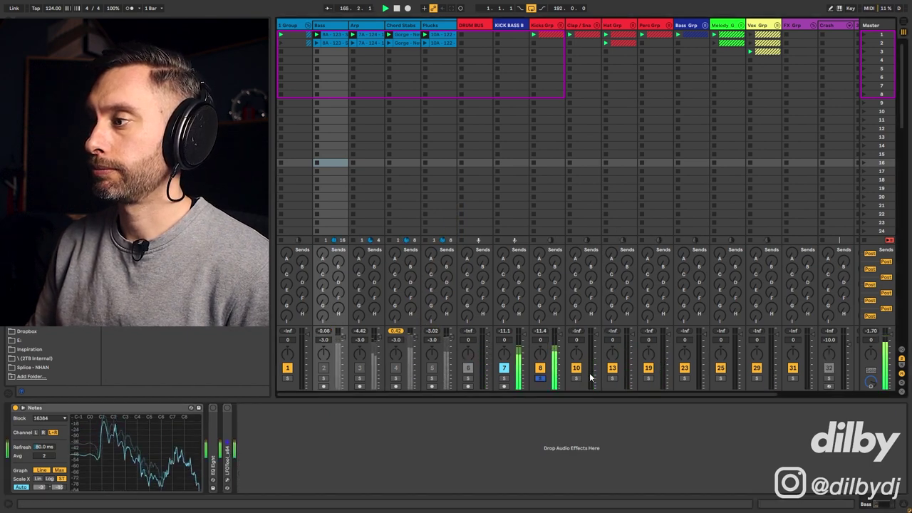
pyautogui.click(598, 27)
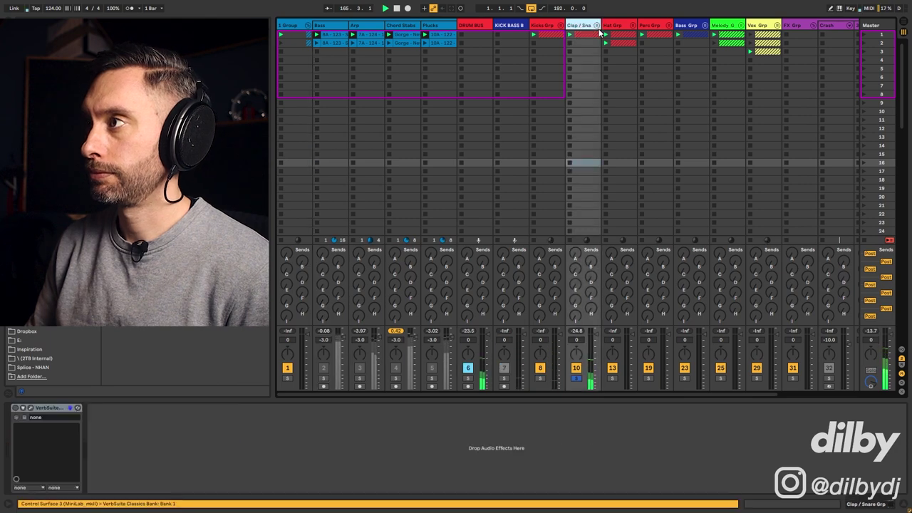
pyautogui.click(597, 26)
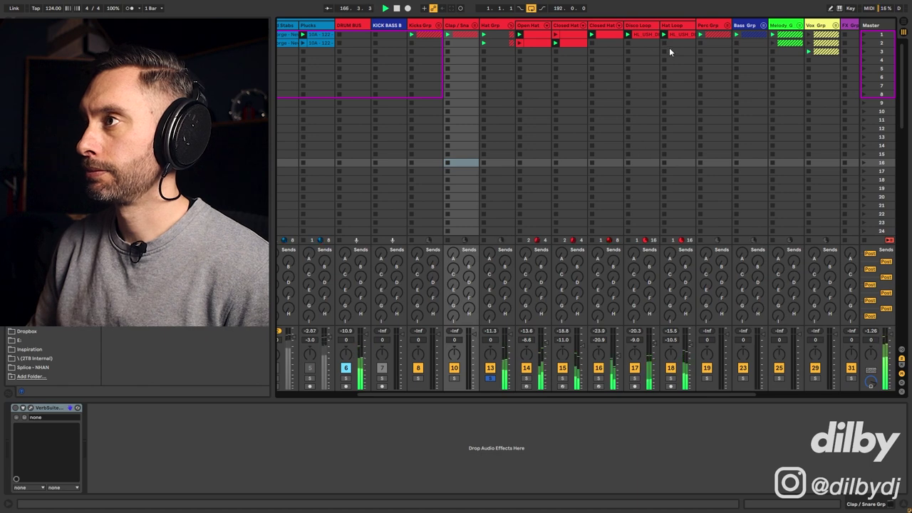
pyautogui.press('space')
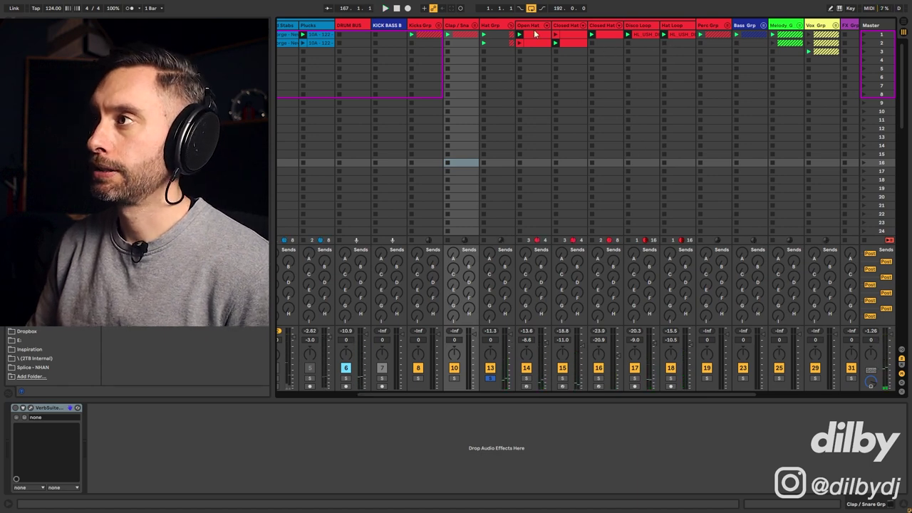
pyautogui.click(534, 25)
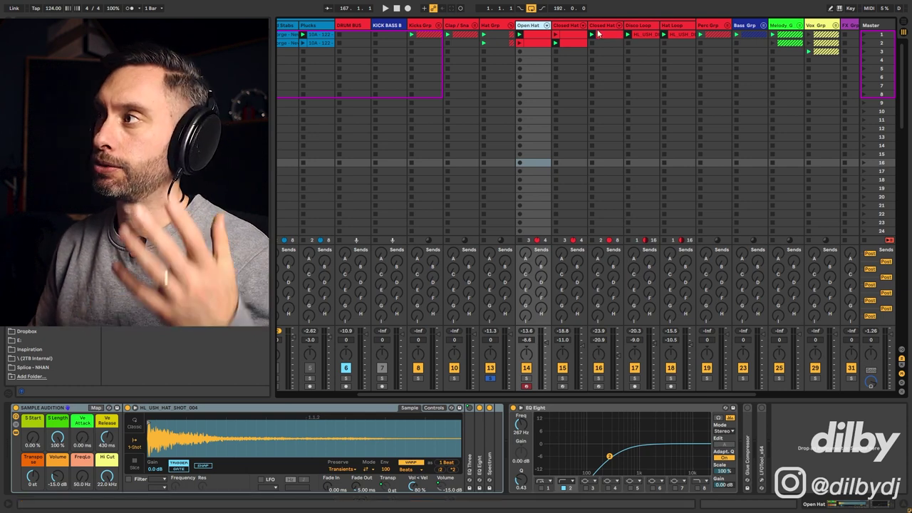
pyautogui.click(510, 25)
# Unfold the Perc Grp and audition the Perc Loop track in solo
pyautogui.click(568, 25)
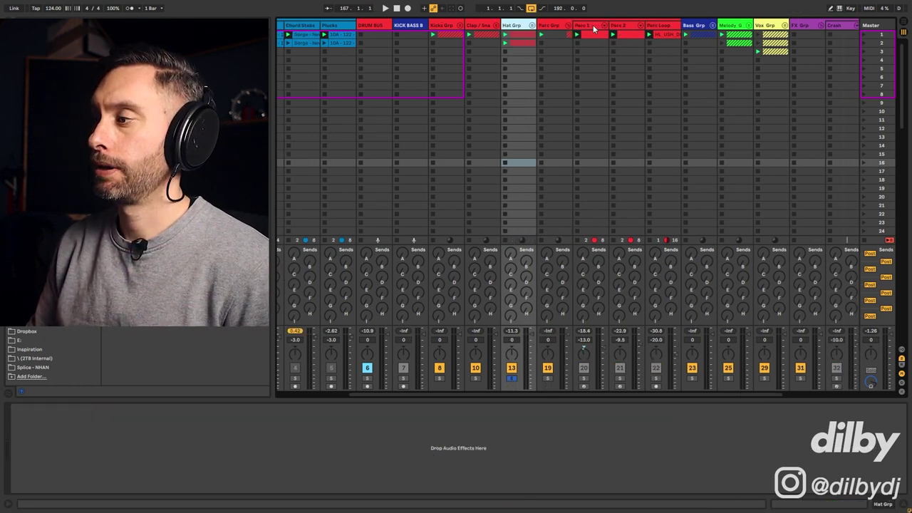
pyautogui.click(549, 379)
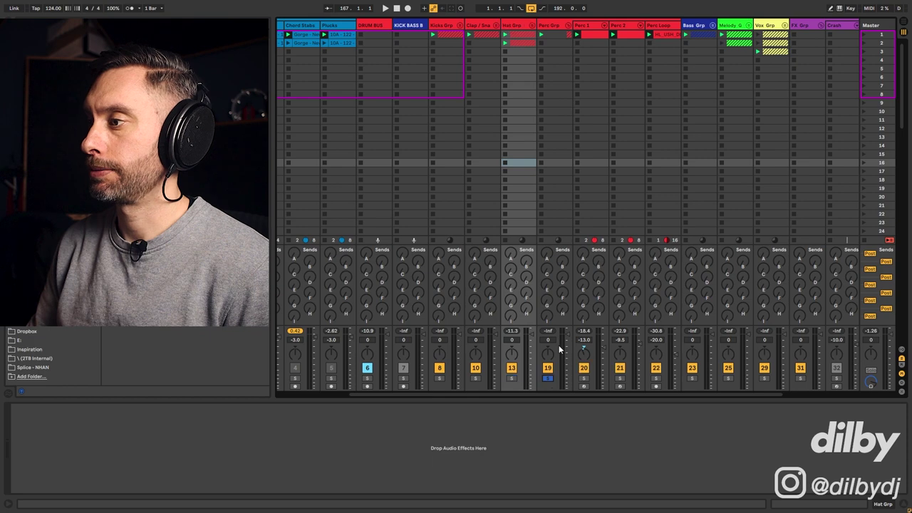
pyautogui.click(656, 379)
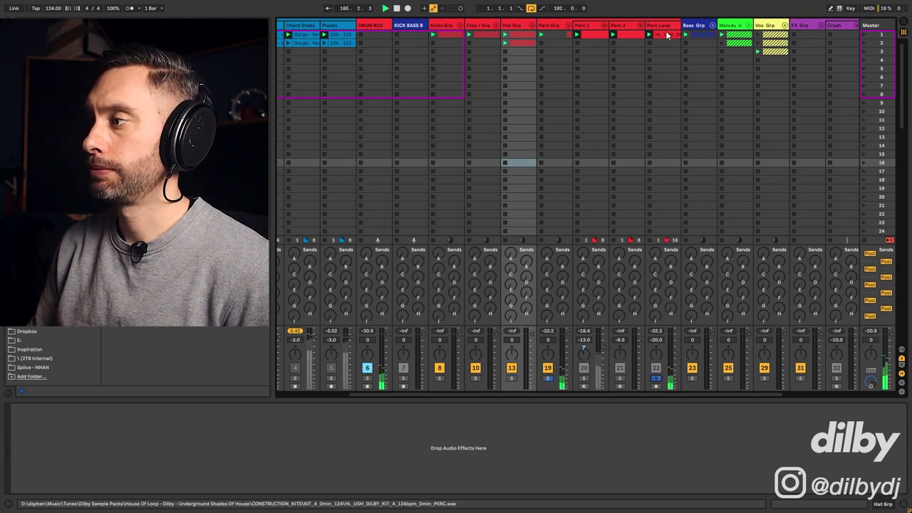
pyautogui.press('space')
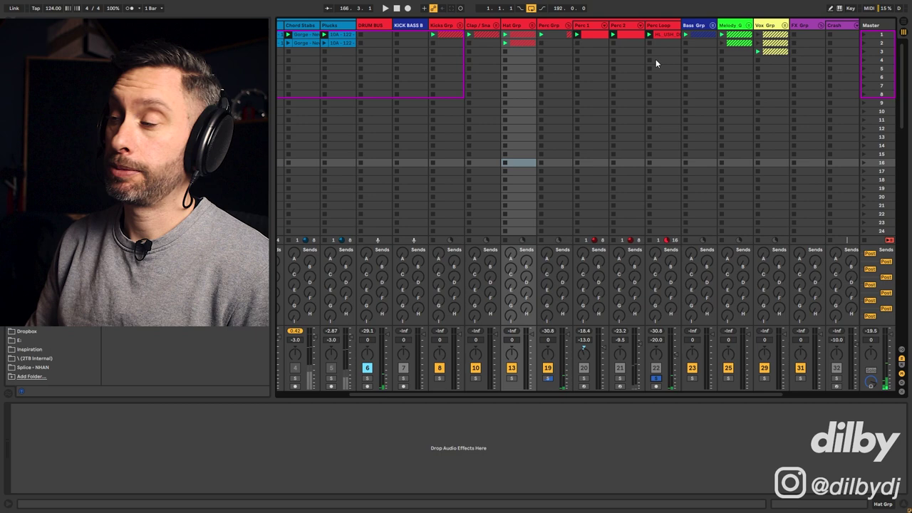
# Audition Perc 1 and Perc 2 soloed together, view the notes in the Perc 2 clip, and fold the Perc Grp
pyautogui.click(598, 28)
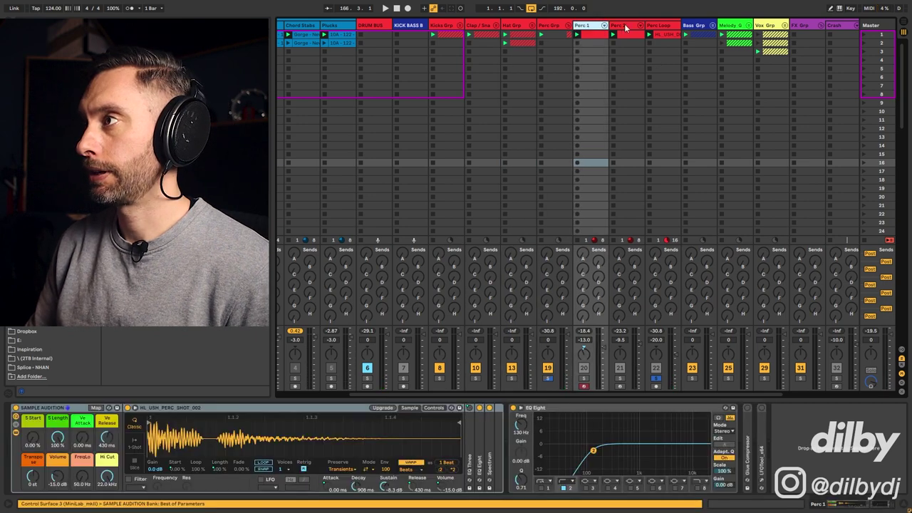
pyautogui.keyDown('shift'); pyautogui.click(624, 26); pyautogui.keyUp('shift')
pyautogui.click(583, 380)
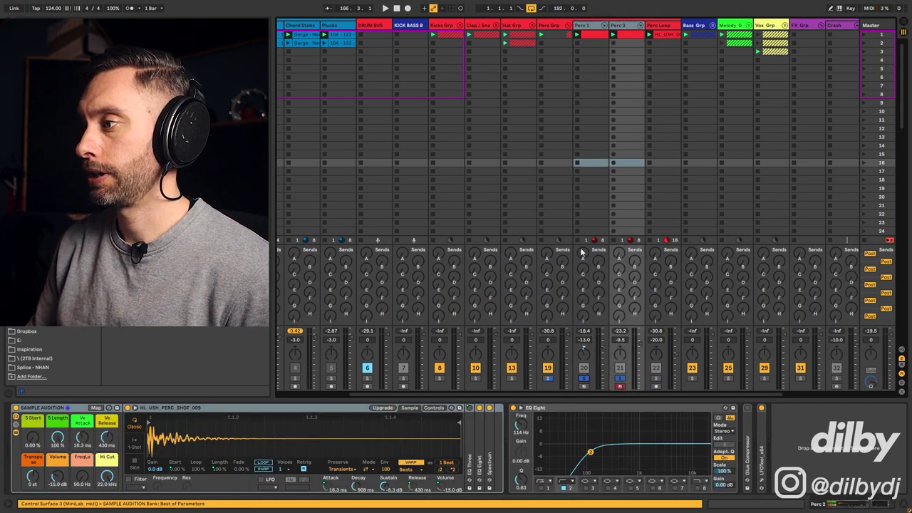
pyautogui.click(633, 35)
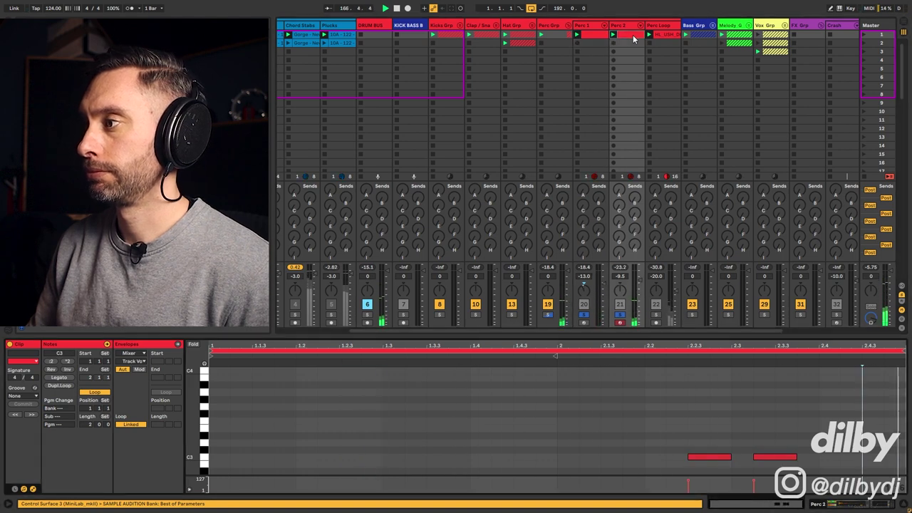
pyautogui.click(570, 26)
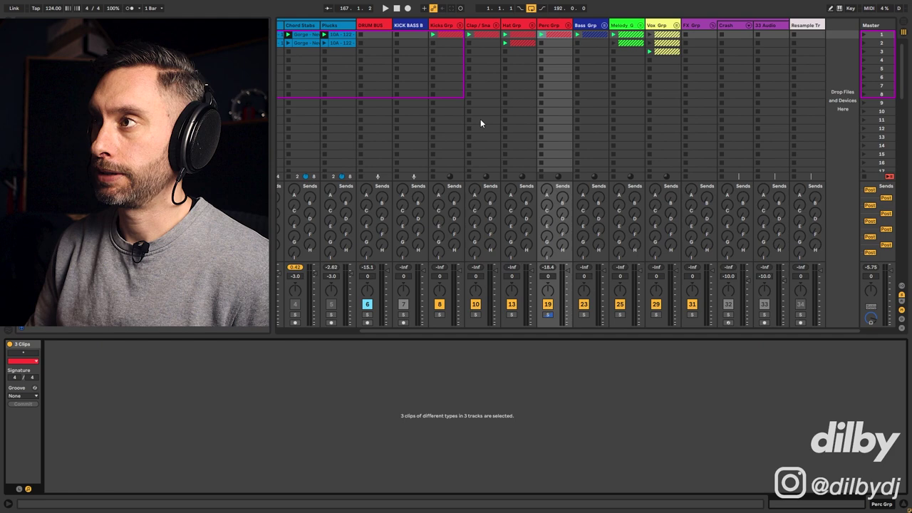
# Unfold the Vox Grp and inspect its third clip's notes and the sample track's device chain
pyautogui.click(675, 25)
pyautogui.doubleClick(704, 51)
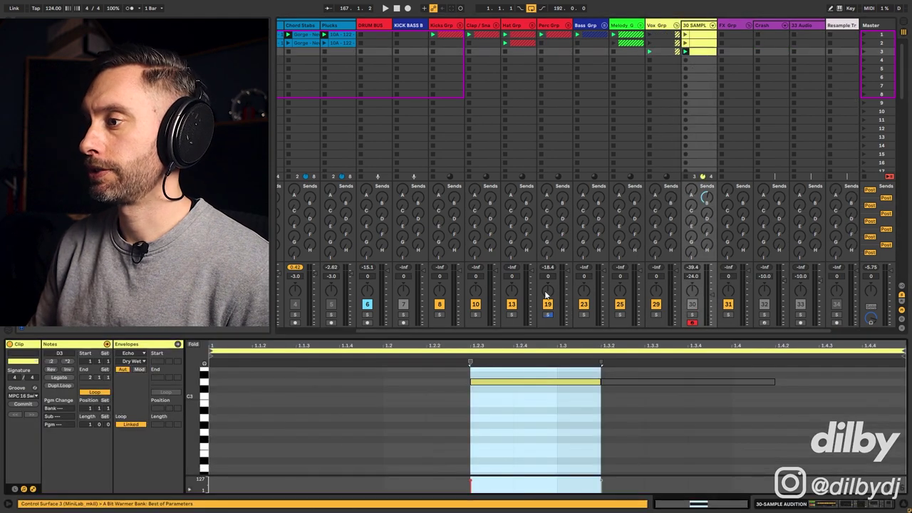
pyautogui.hotkey('shift', 'Tab')
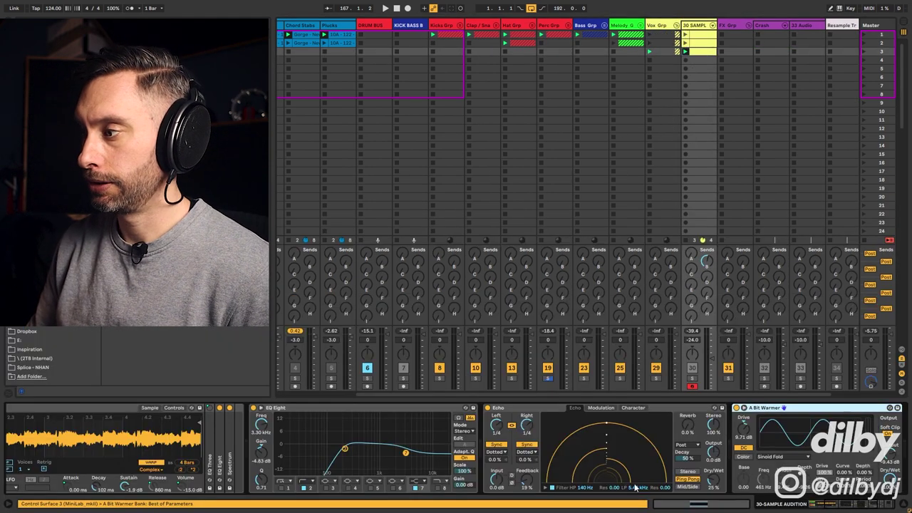
pyautogui.moveTo(853, 506); pyautogui.dragTo(826, 506)
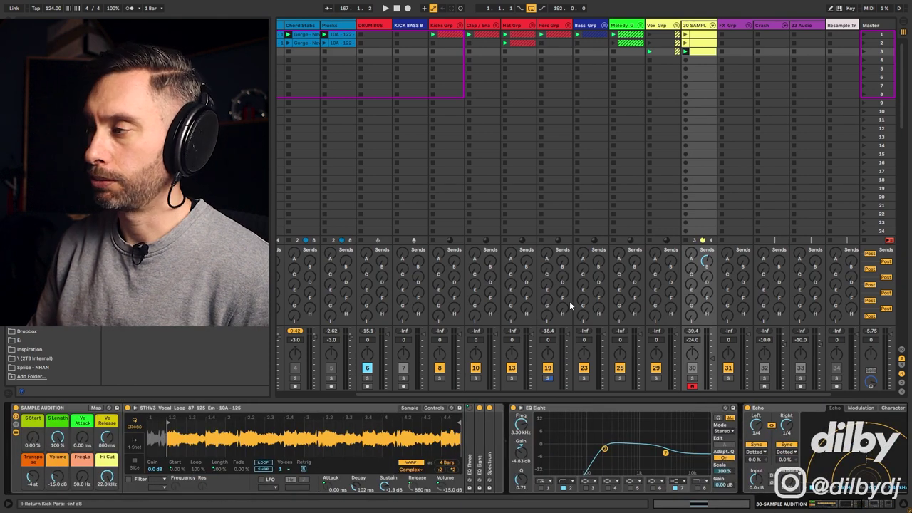
# Audition the vocal sample track in solo, clear the solo, and fold the Vox Grp
pyautogui.click(692, 379)
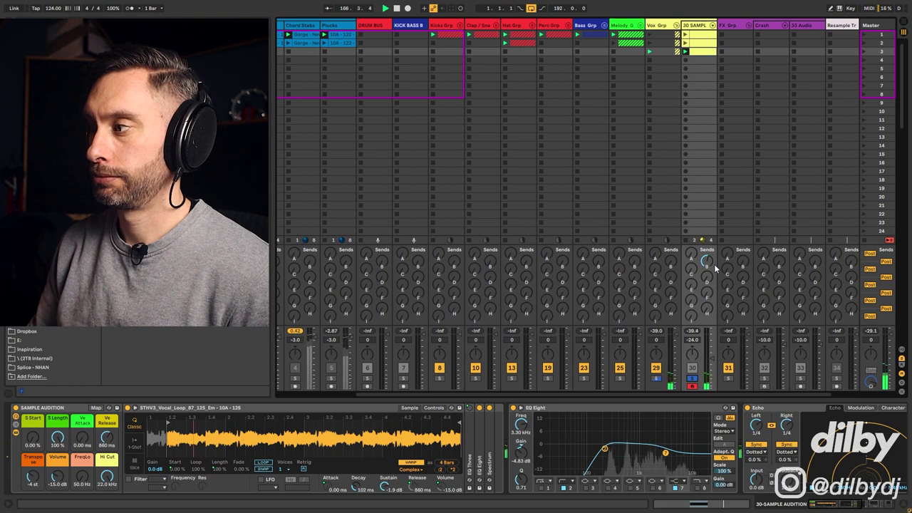
pyautogui.press('space')
pyautogui.click(692, 378)
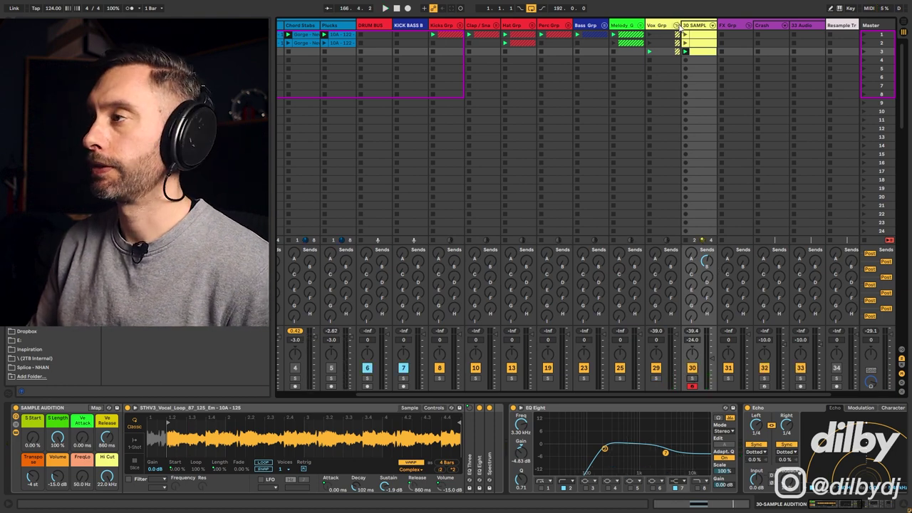
pyautogui.click(676, 25)
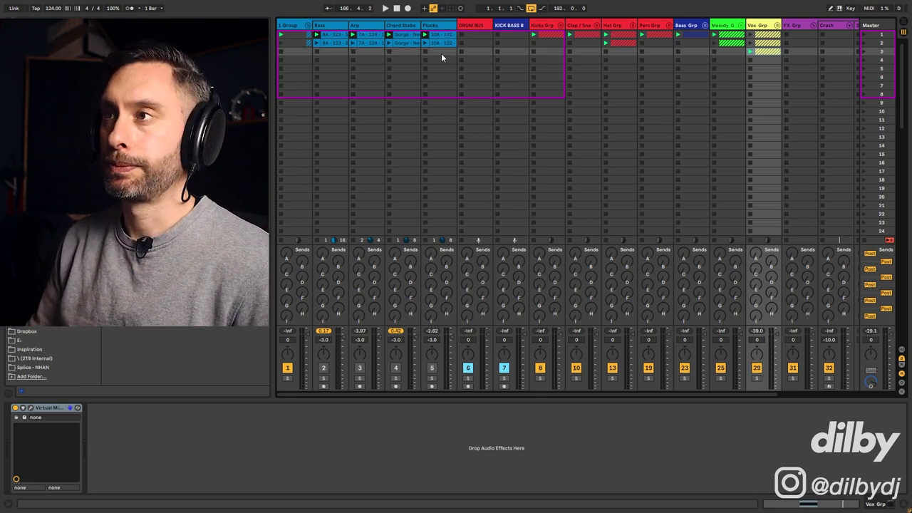
# Open the first Bass reference clip's waveform and audition the Bass track in solo
pyautogui.click(330, 36)
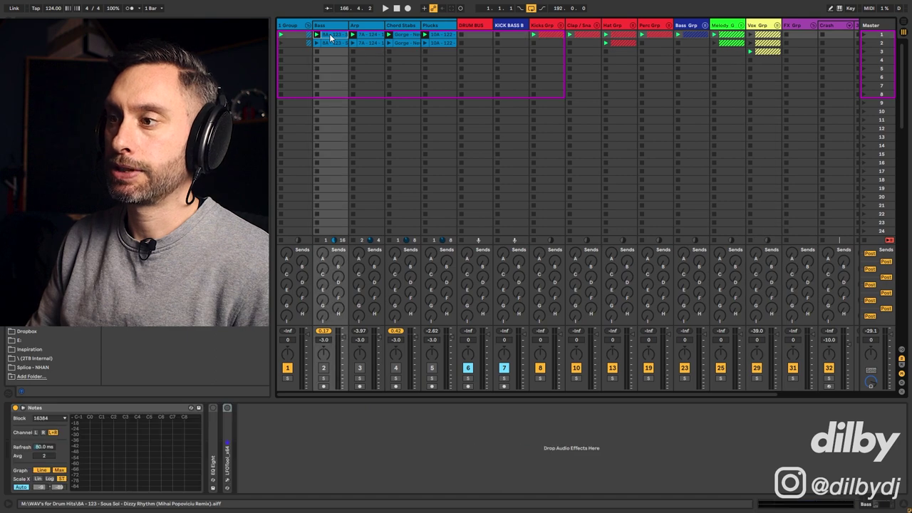
pyautogui.hotkey('shift', 'Tab')
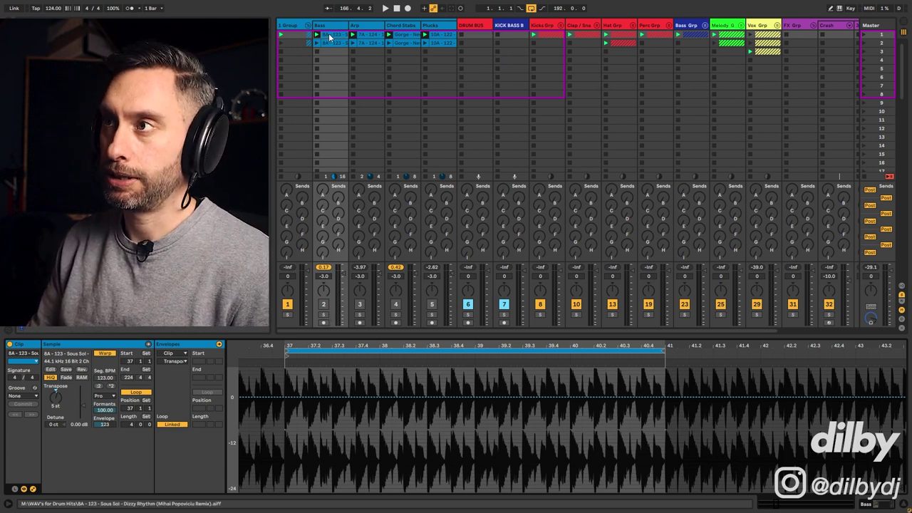
pyautogui.click(324, 315)
pyautogui.press('space')
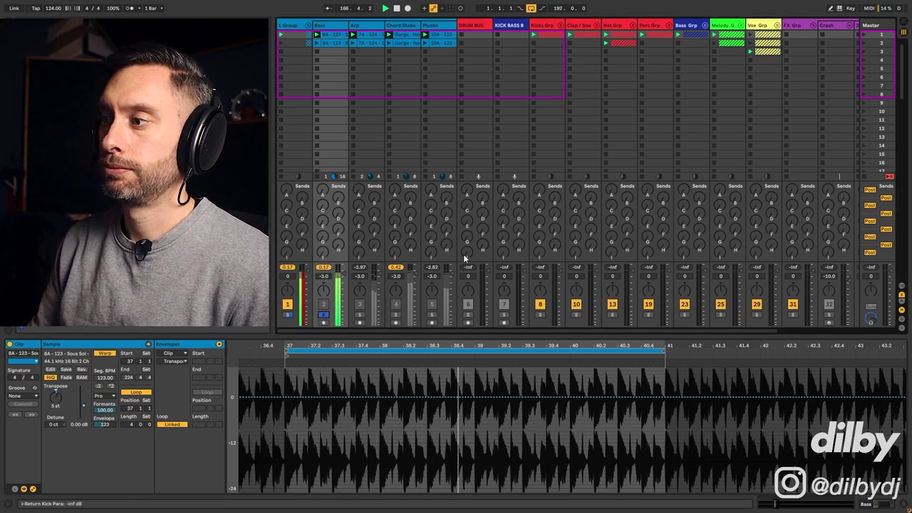
# Open the second Bass clip and examine its clip Volume envelope across the whole loop
pyautogui.click(334, 41)
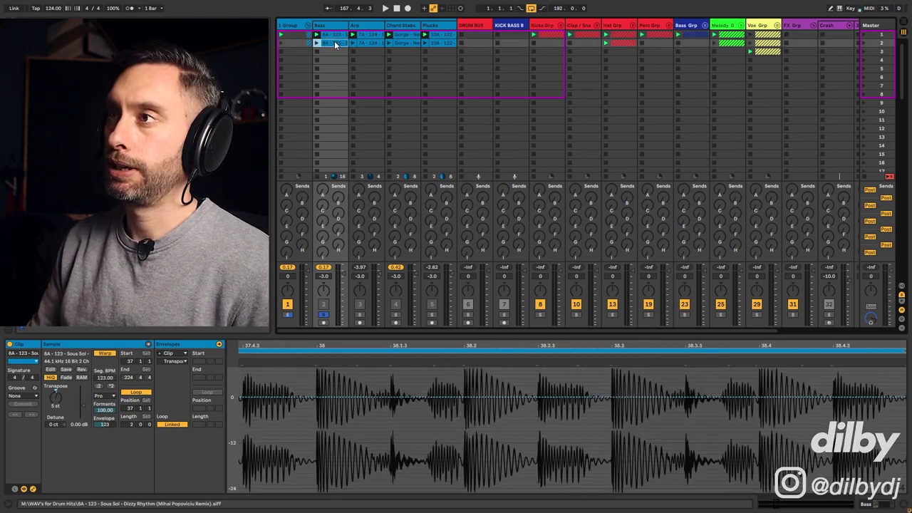
pyautogui.click(171, 352)
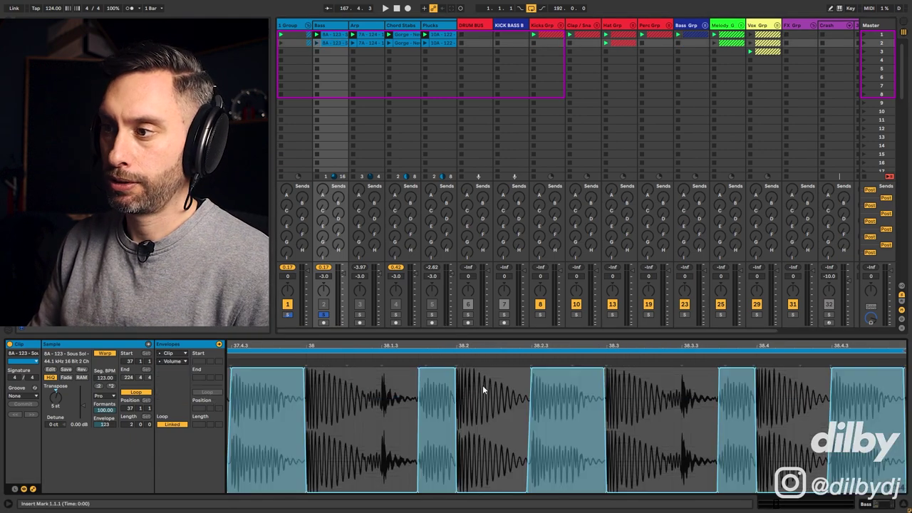
pyautogui.moveTo(642, 346); pyautogui.dragTo(614, 310)
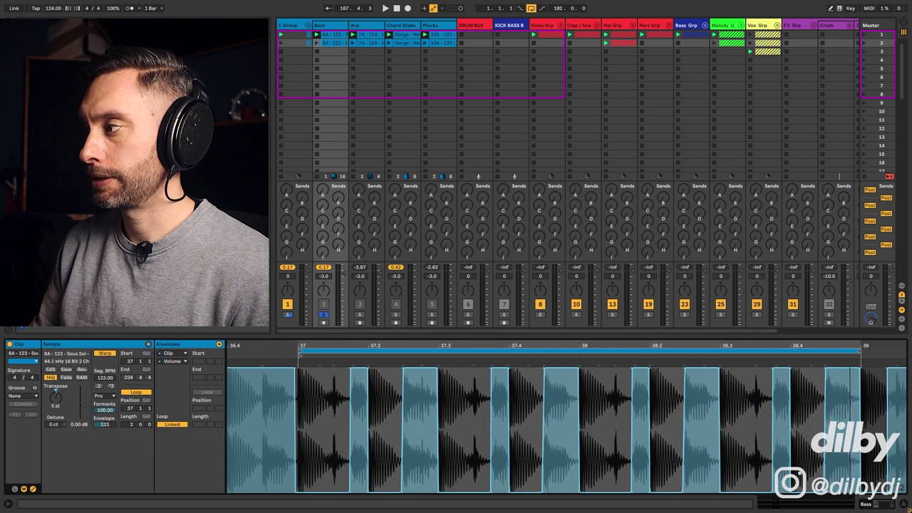
# Launch the second Bass clip, activate the Bass track, and take it out of solo
pyautogui.click(317, 43)
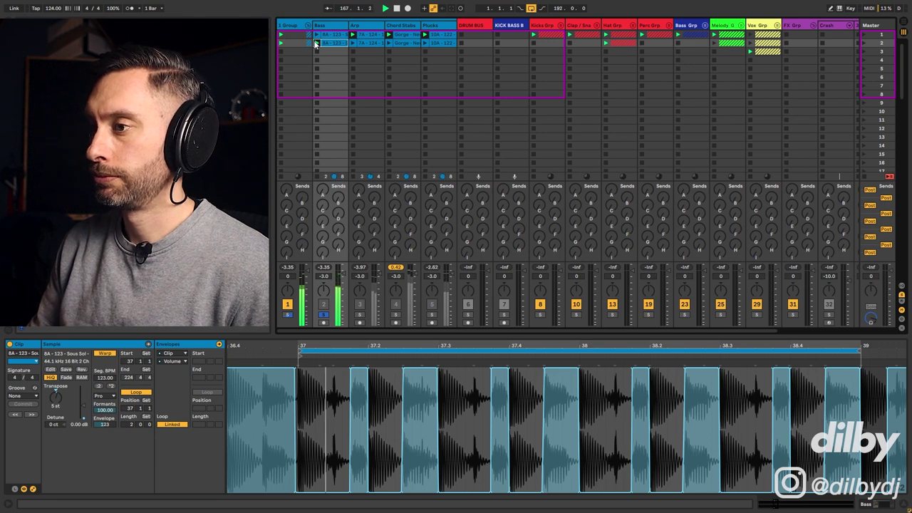
pyautogui.click(323, 306)
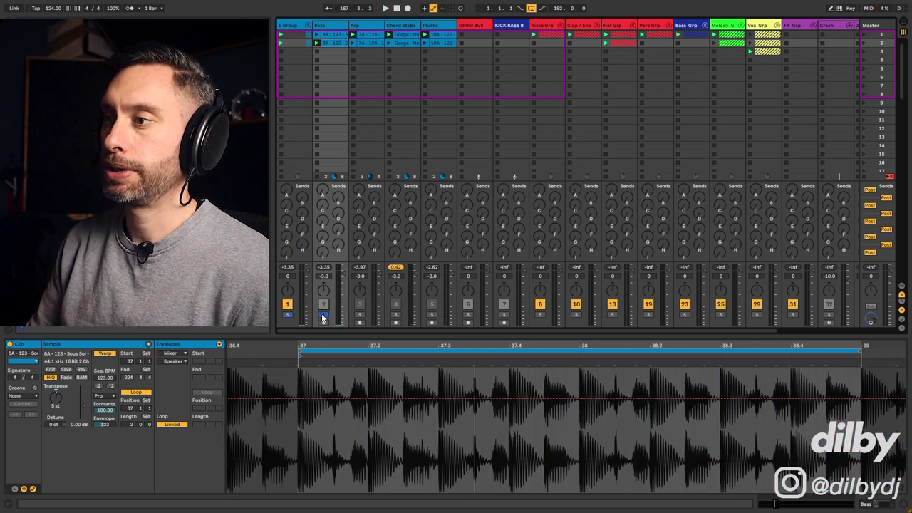
pyautogui.click(323, 316)
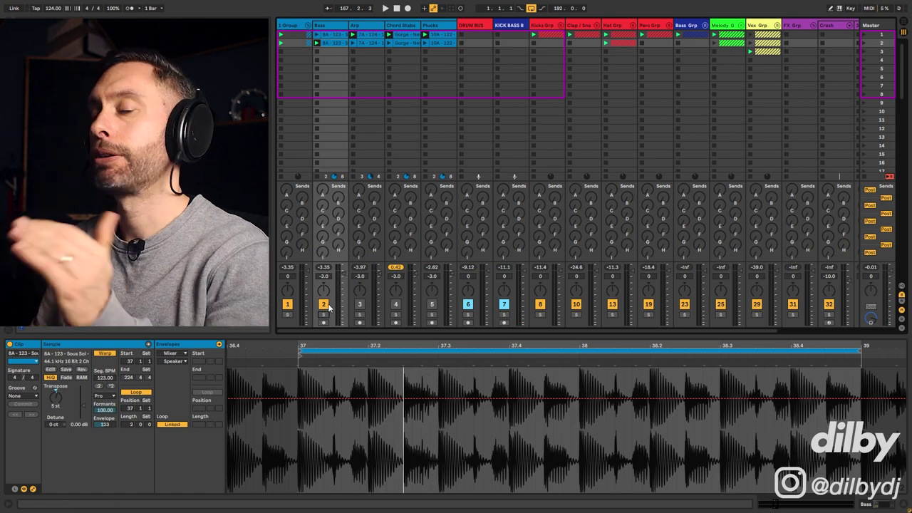
# Audition the Arp track's reference clips in solo, launching the second clip
pyautogui.click(369, 33)
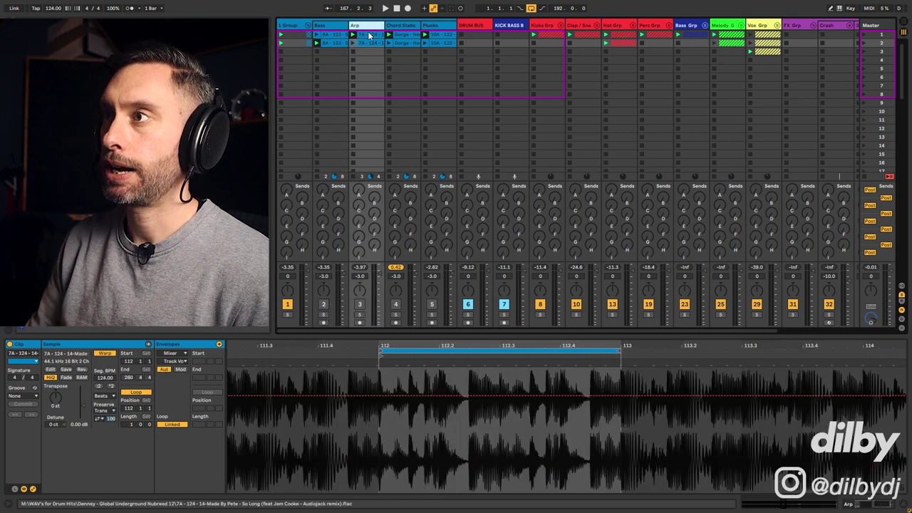
pyautogui.click(360, 314)
pyautogui.press('space')
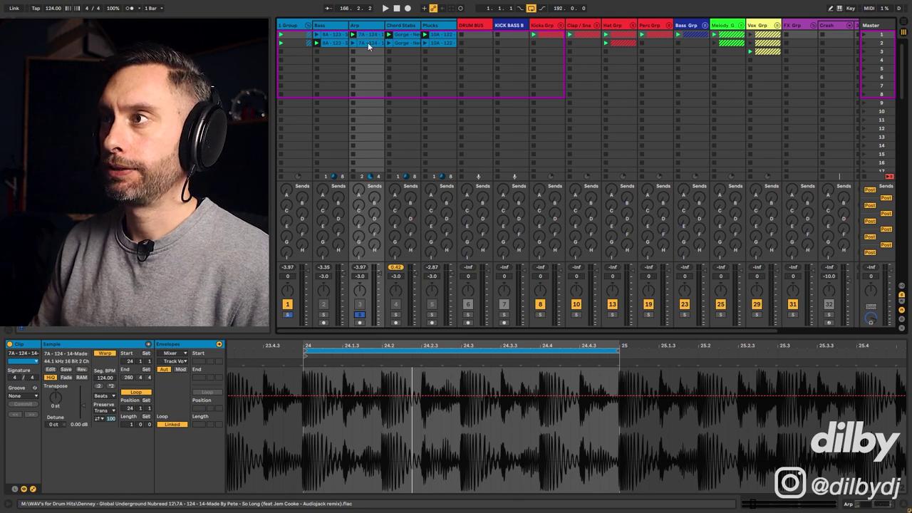
pyautogui.click(353, 42)
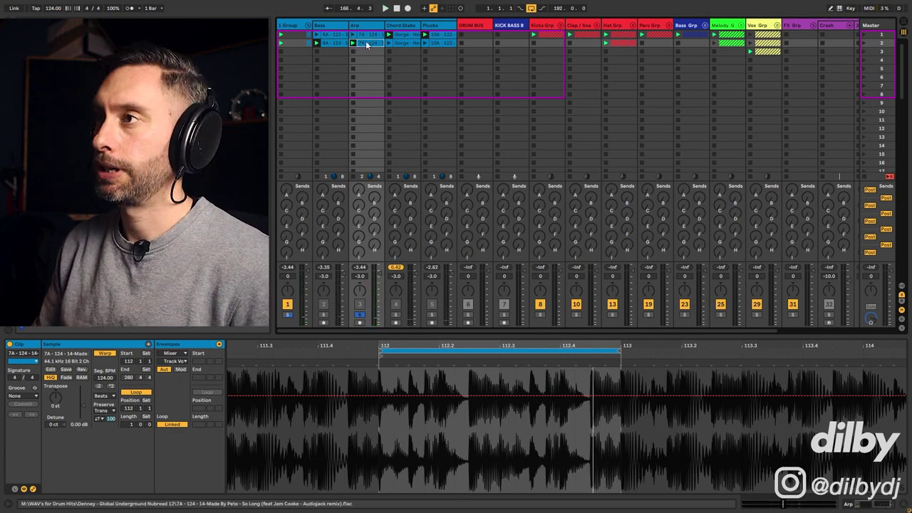
# Audition both Chord Stabs clips in solo, leave the second one playing, and activate the track alongside the drums
pyautogui.click(410, 40)
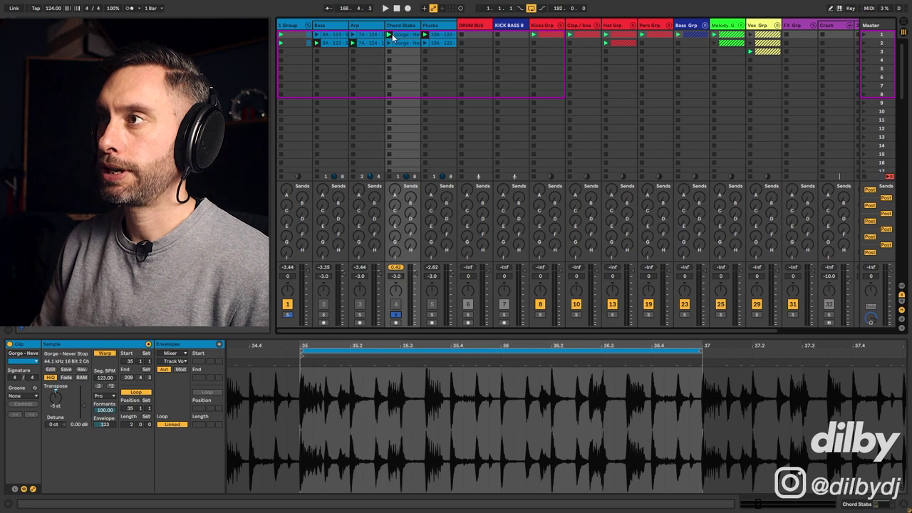
pyautogui.click(389, 35)
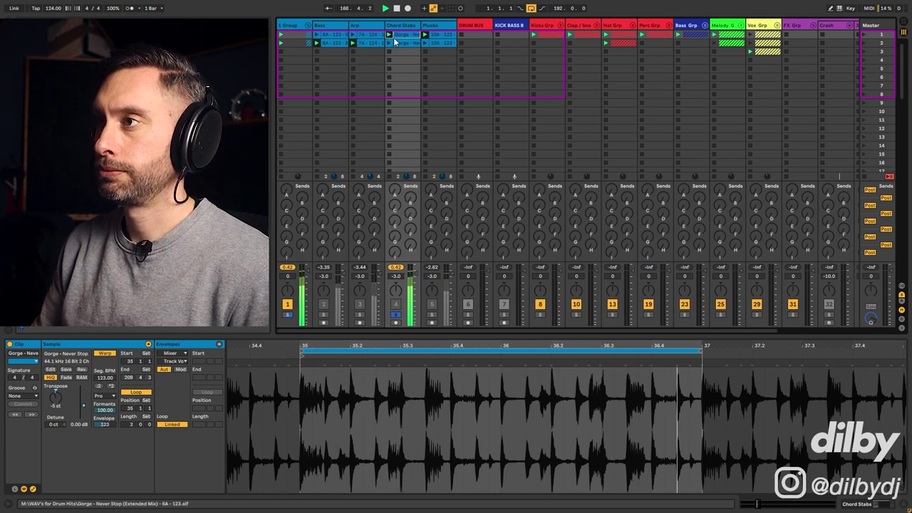
pyautogui.click(401, 44)
pyautogui.click(390, 43)
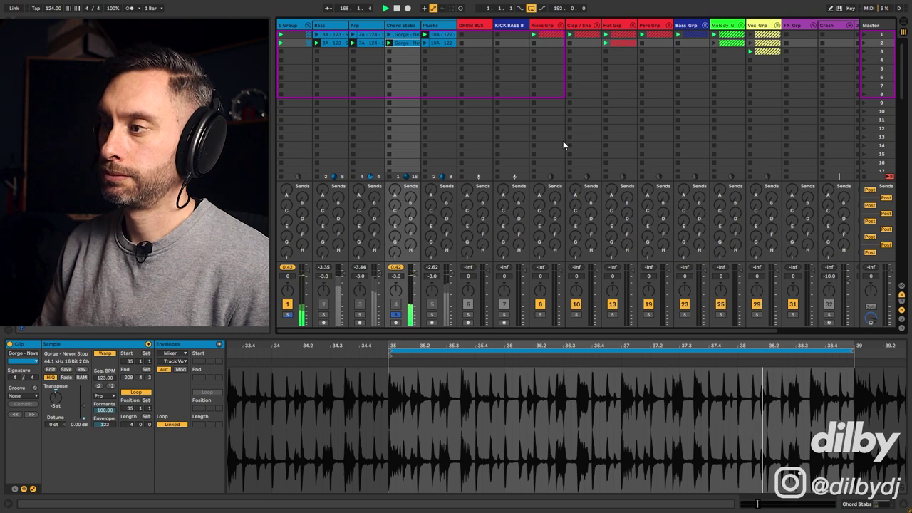
pyautogui.click(395, 305)
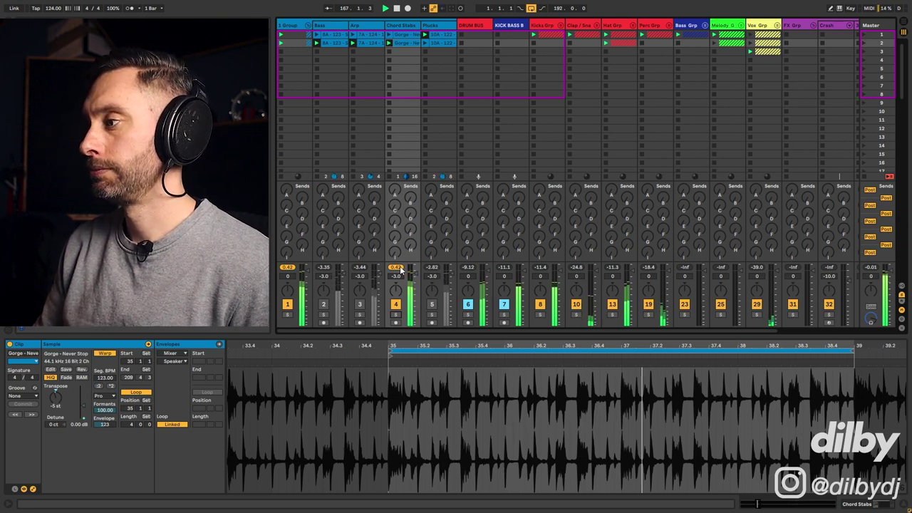
# Audition both Plucks reference clips in solo, leave the second one playing, and activate the track alongside the drums
pyautogui.press('space')
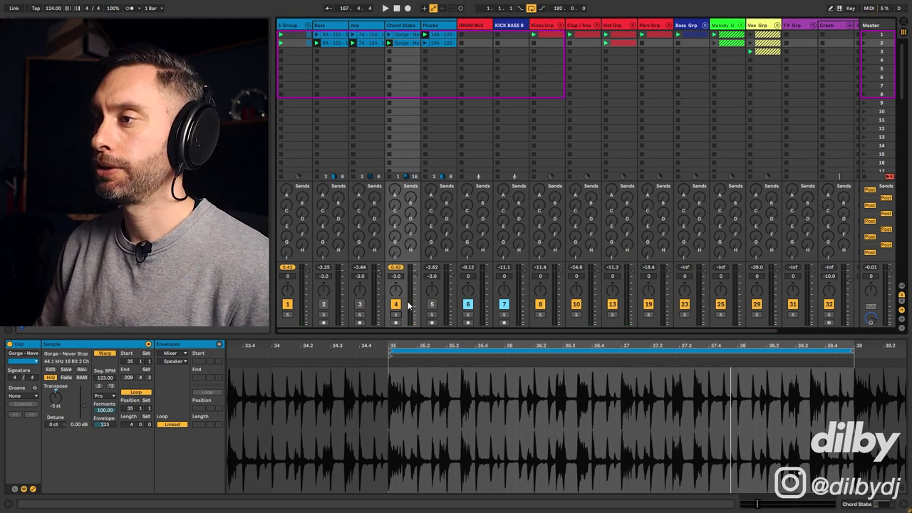
pyautogui.click(441, 35)
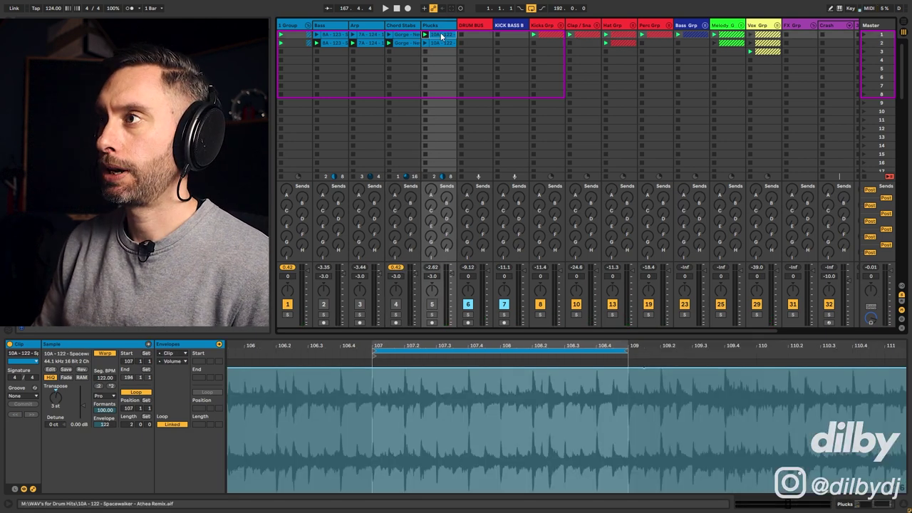
pyautogui.click(432, 314)
pyautogui.press('space')
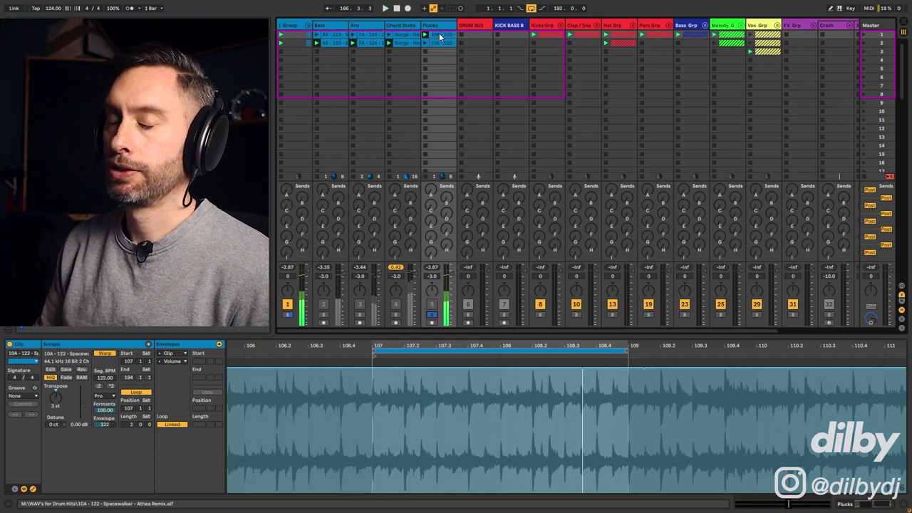
pyautogui.press('space')
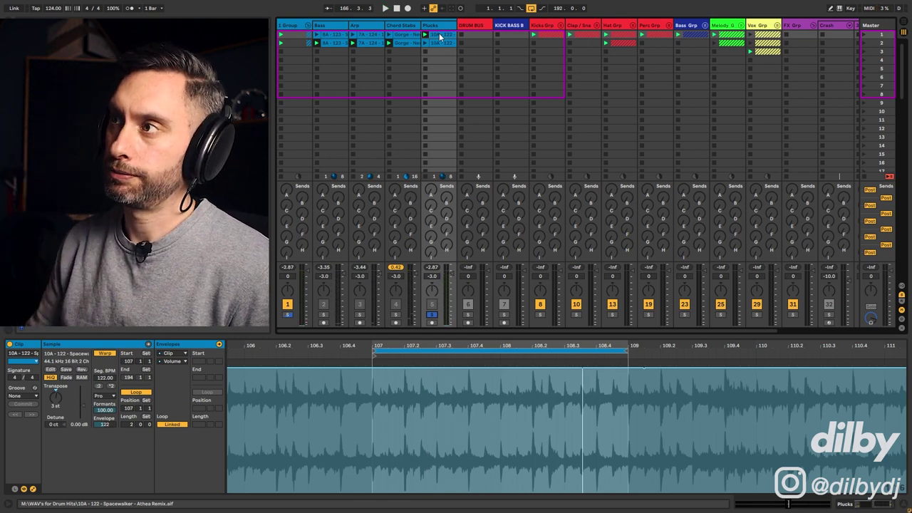
pyautogui.click(425, 44)
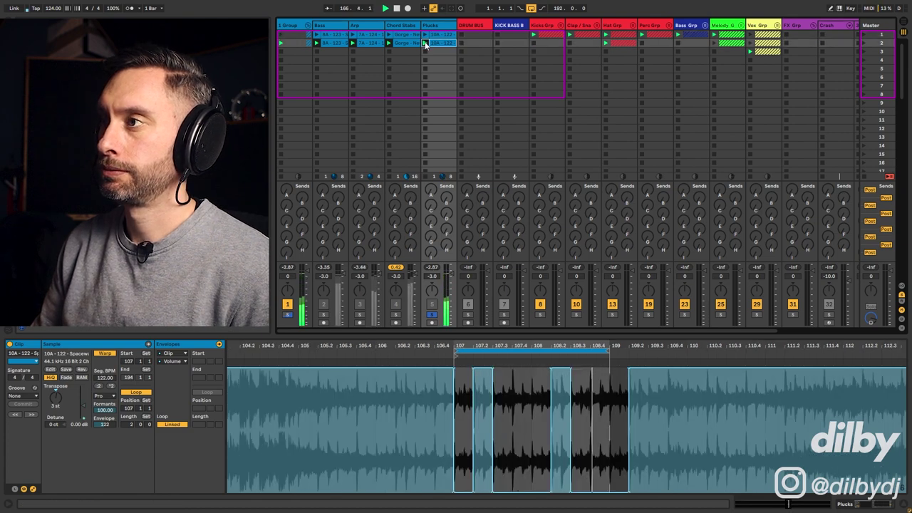
pyautogui.click(432, 313)
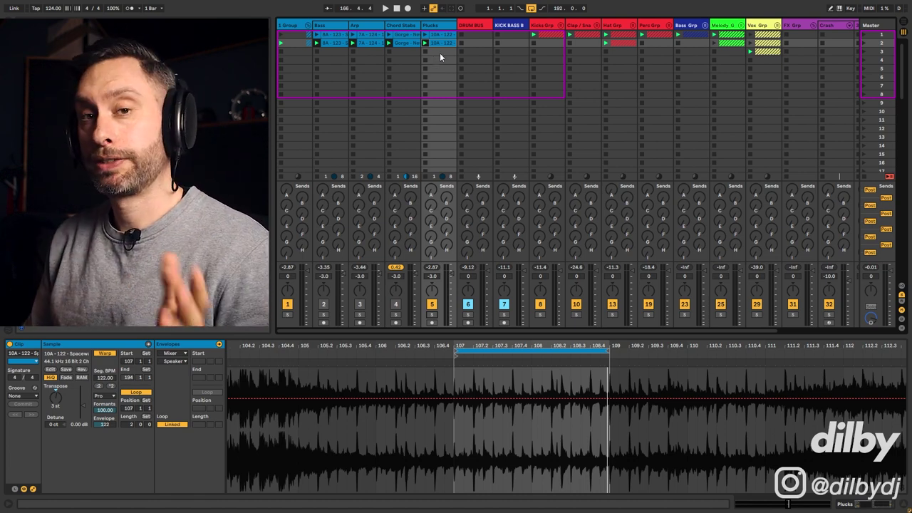
# Unfold the Bass Grp to view its Bass MIDI clip, and open the second reference Bass clip for comparison
pyautogui.click(704, 26)
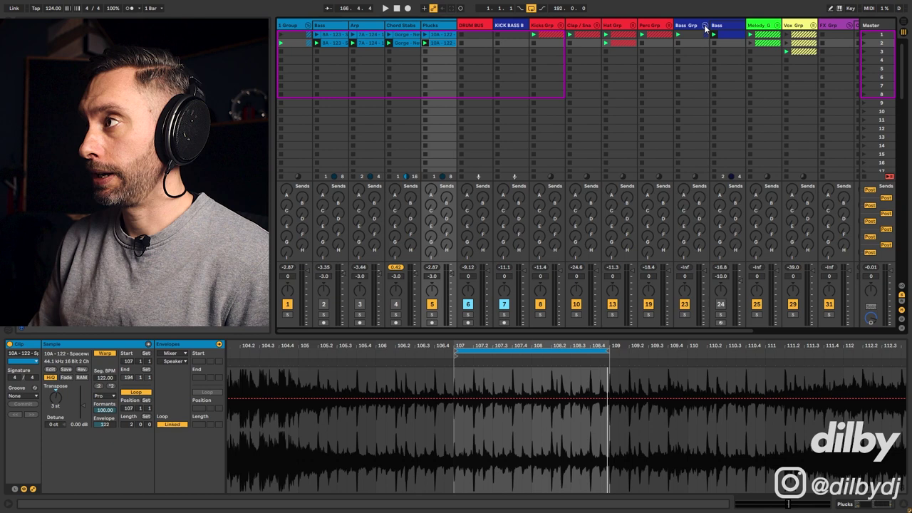
pyautogui.click(729, 35)
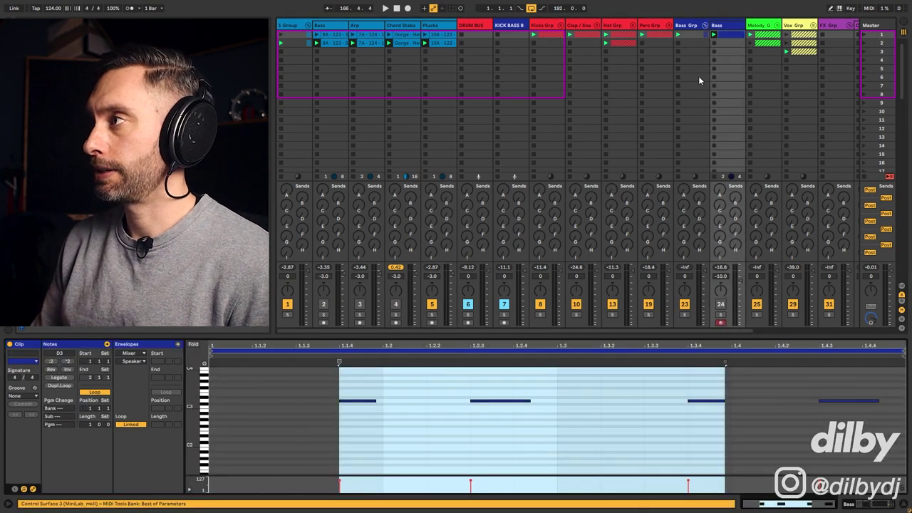
pyautogui.click(329, 43)
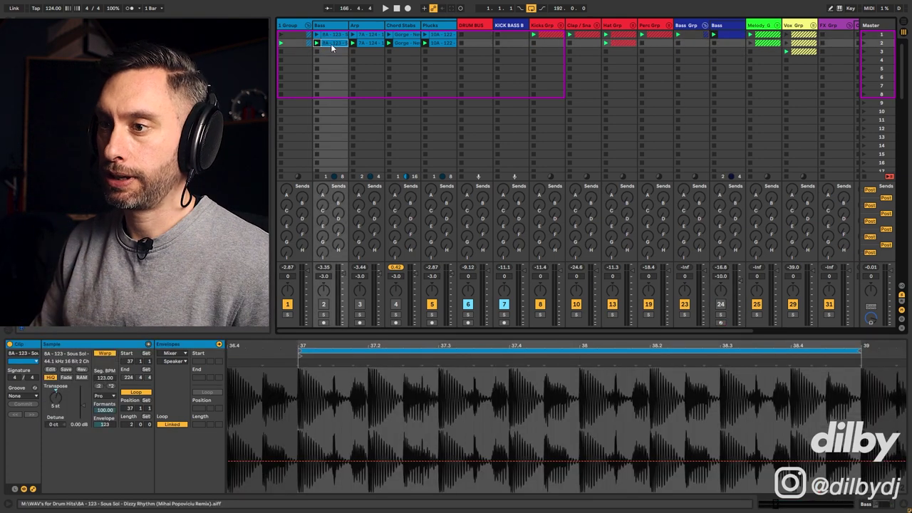
pyautogui.click(175, 354)
pyautogui.click(191, 359)
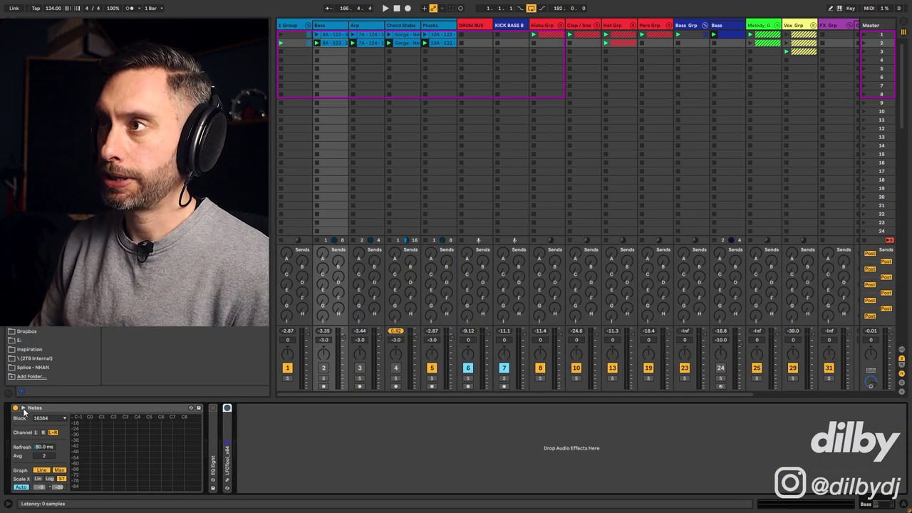
# Enlarge the Notes spectrum on the reference Bass track and play the loop to read the bass note peaks
pyautogui.click(23, 409)
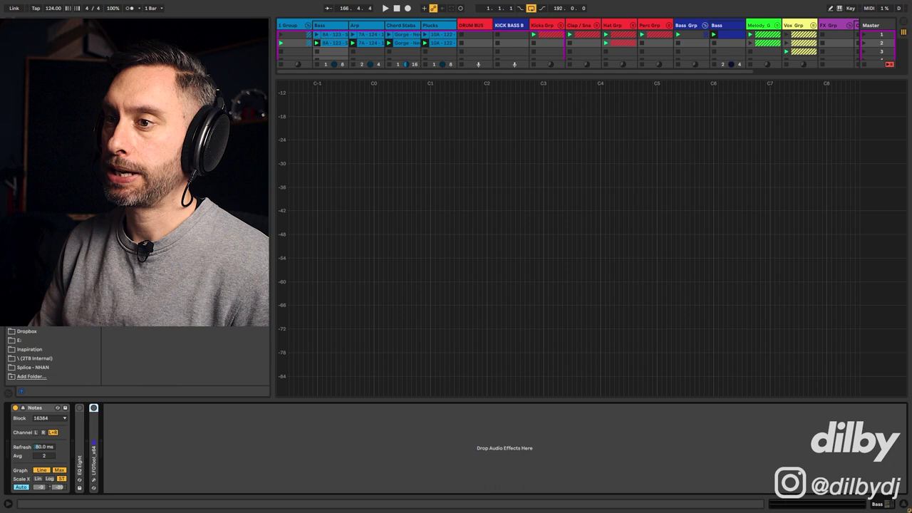
pyautogui.press('space')
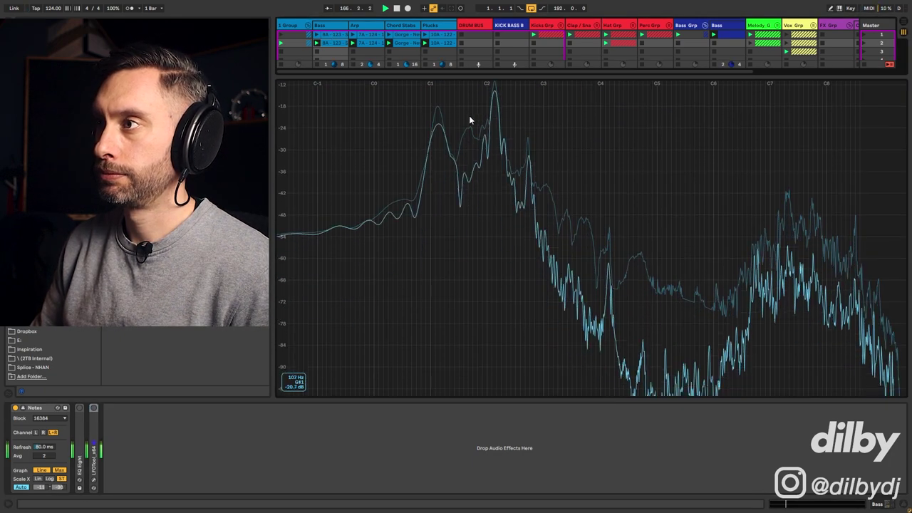
pyautogui.press('space')
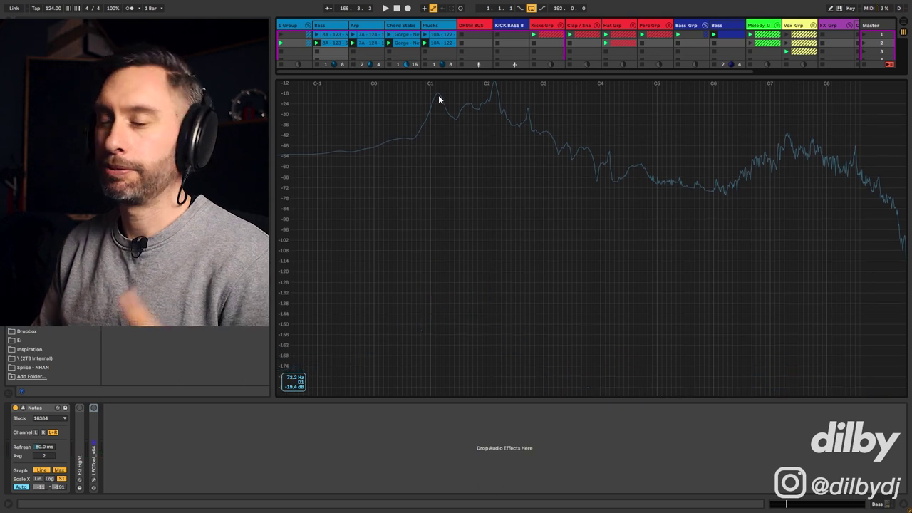
# Play the reference Chord Stabs through its enlarged Notes spectrum to examine its note peaks, and collapse the display
pyautogui.doubleClick(438, 95)
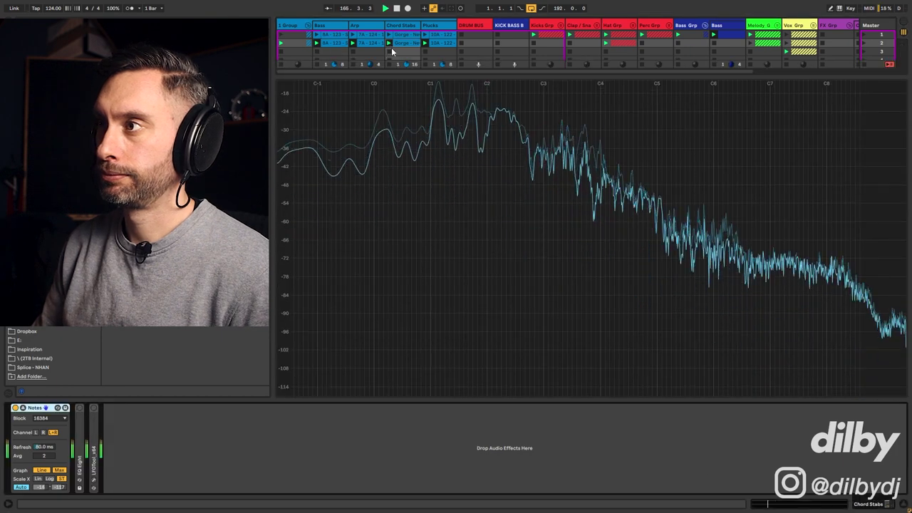
pyautogui.press('space')
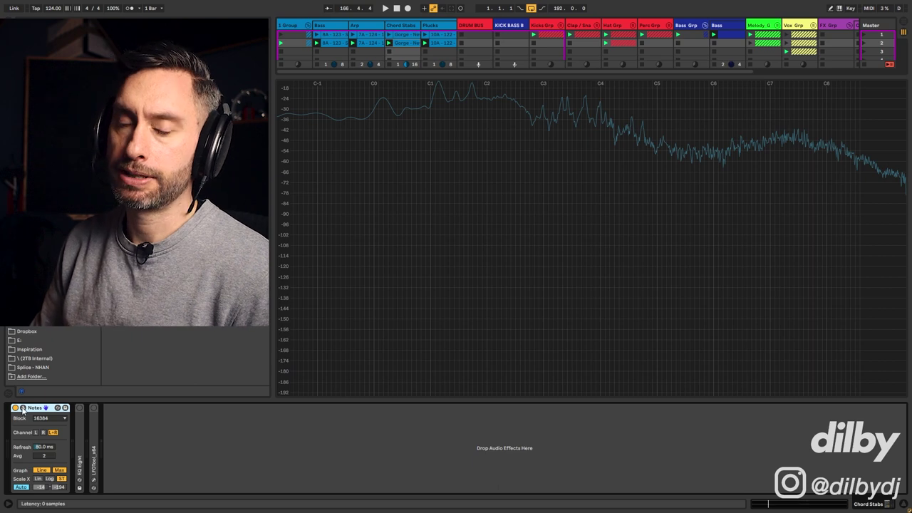
pyautogui.click(22, 408)
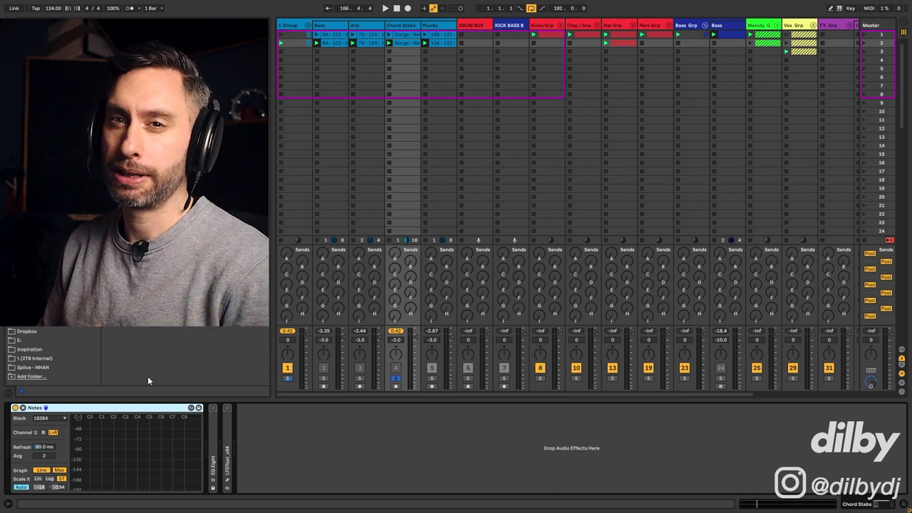
# Unfold the Melody group and audition its Arp, Chord Stabs and Plucks parts in solo
pyautogui.hscroll(4, 402, 386)
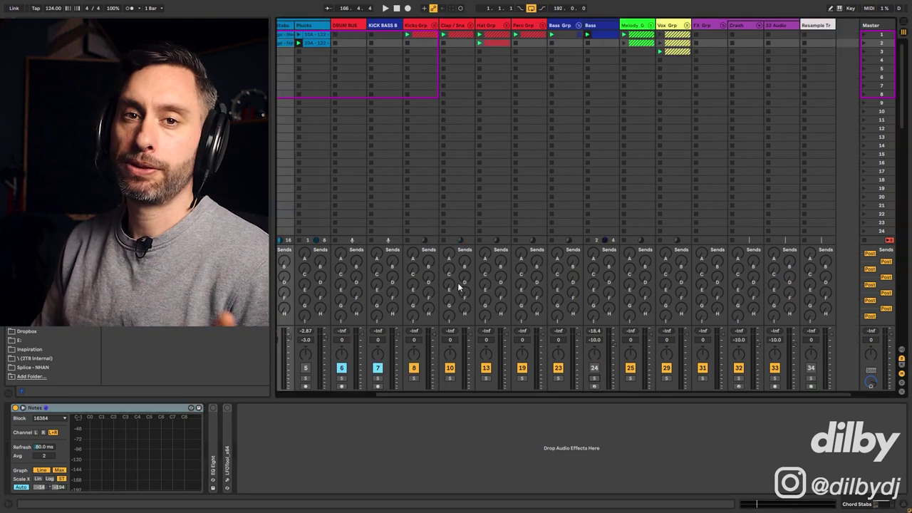
pyautogui.click(650, 25)
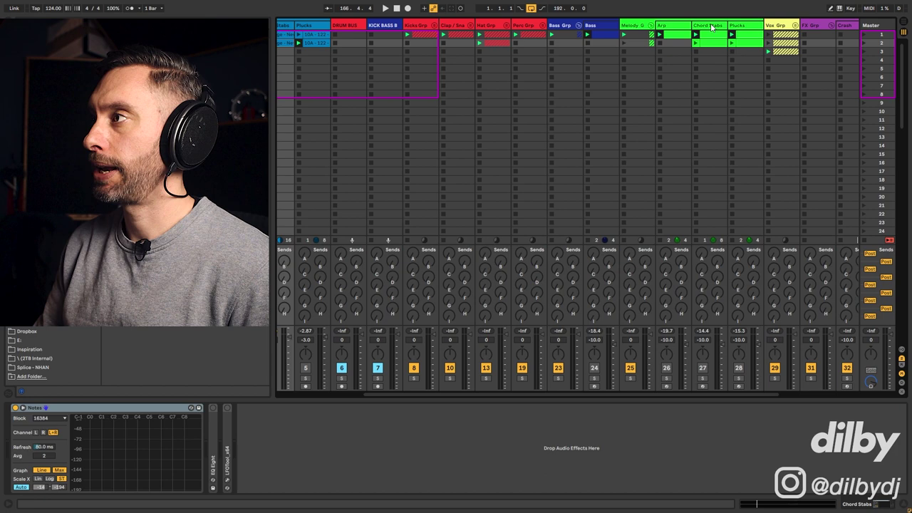
pyautogui.press('space')
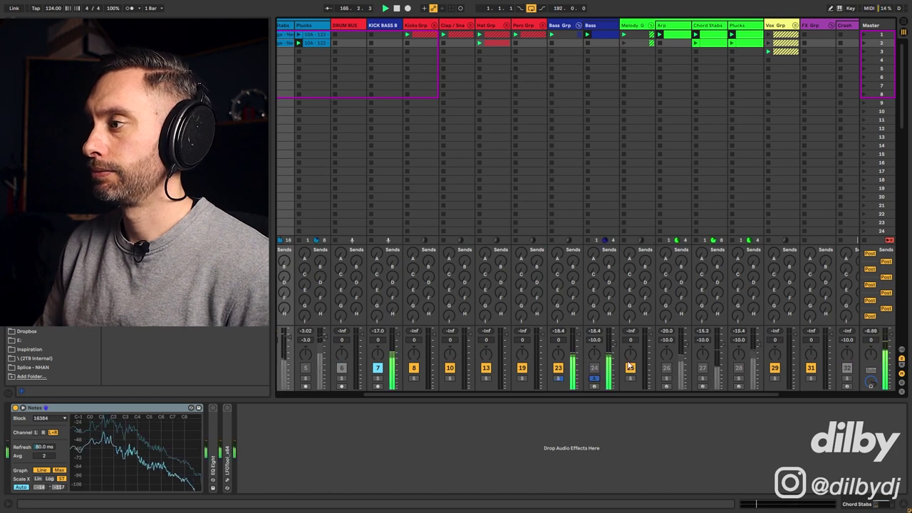
pyautogui.click(665, 379)
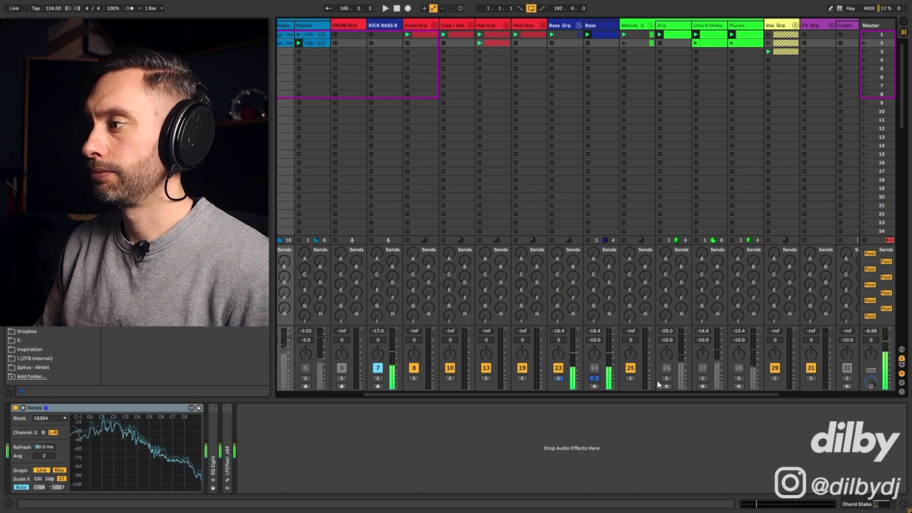
pyautogui.click(702, 379)
pyautogui.click(739, 379)
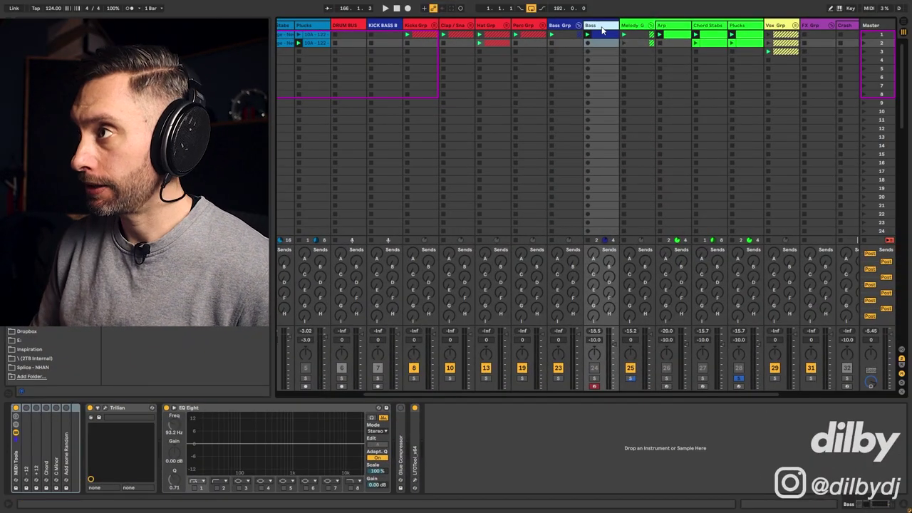
# Insert a new sample audition MIDI track after Bass and copy the Bass MIDI clip into its first slot
pyautogui.hotkey('ctrl', 'shift', 't')
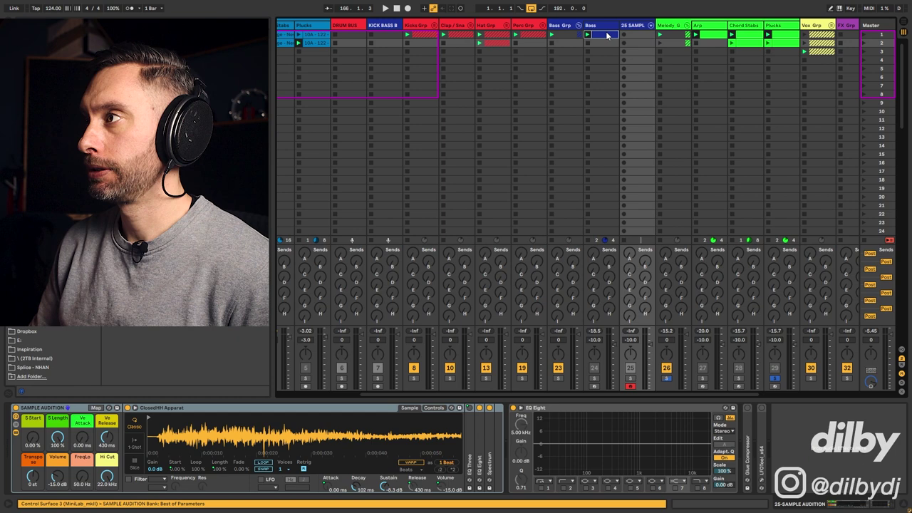
pyautogui.click(606, 35)
pyautogui.click(636, 40)
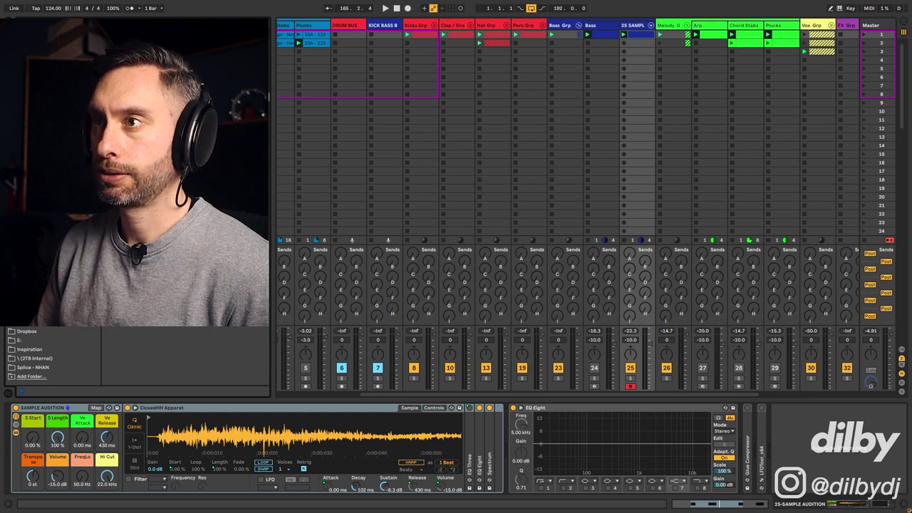
# Load the HL_USH_BASS_SHOT_C_001 sample into the new track's Simpler and open the copied clip's MIDI notes
pyautogui.press('Down')
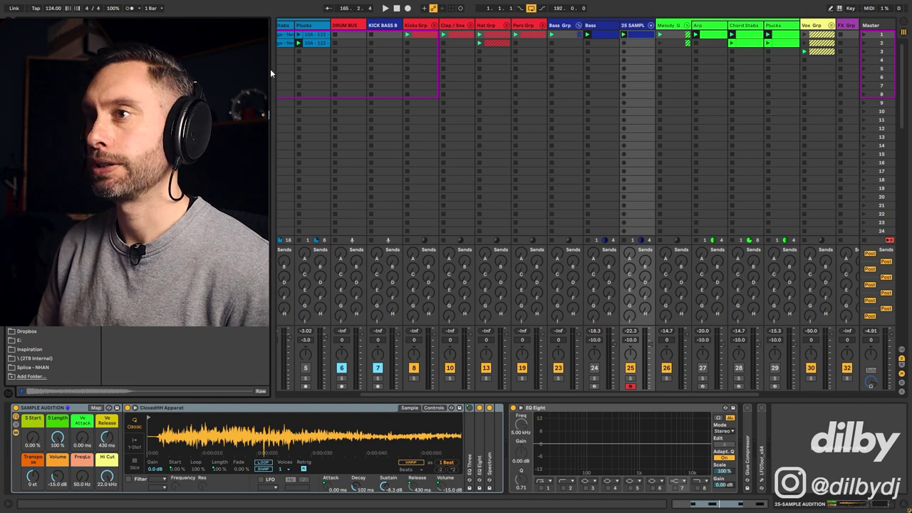
pyautogui.moveTo(214, 114); pyautogui.dragTo(240, 429)
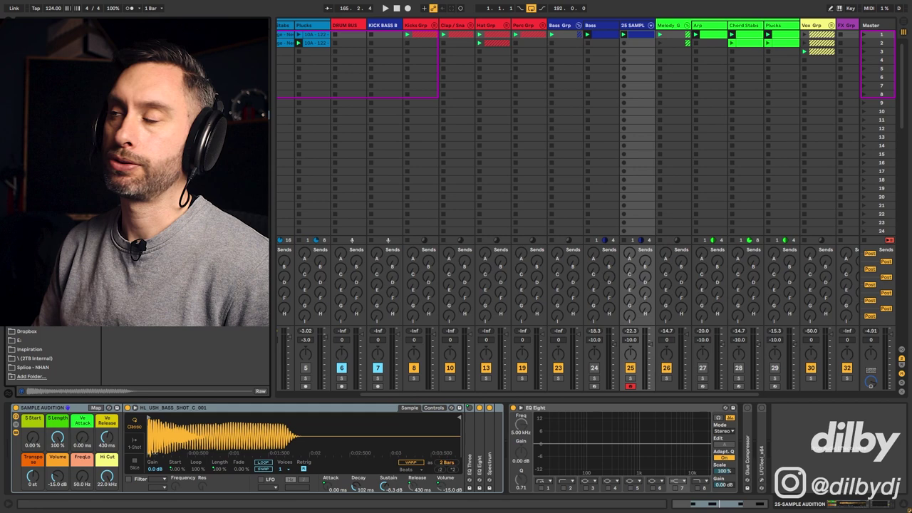
pyautogui.doubleClick(634, 35)
pyautogui.click(106, 345)
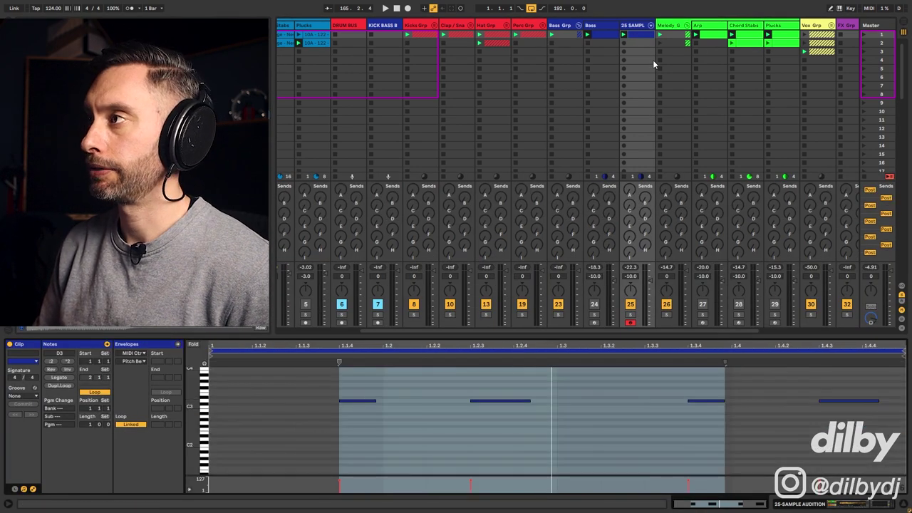
# Examine the amplitude envelope in the Simpler's controls view and return to the sample waveform
pyautogui.click(637, 26)
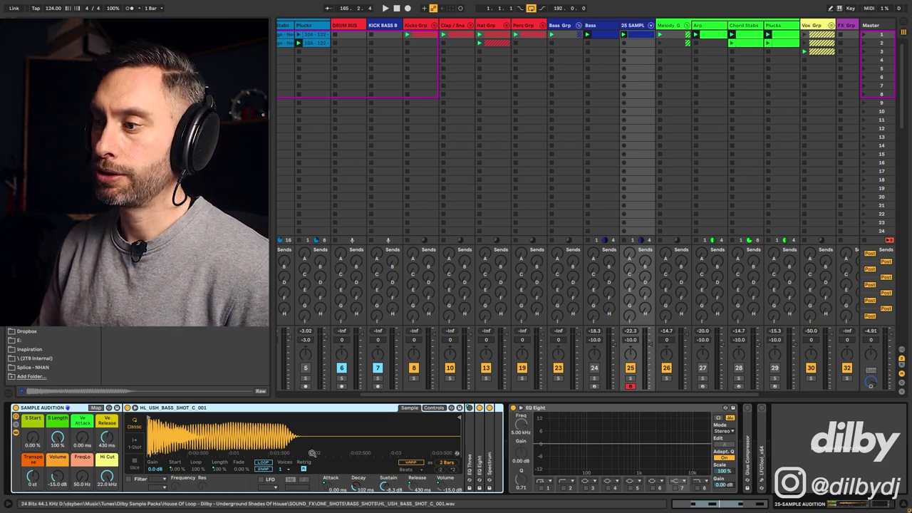
pyautogui.click(433, 407)
pyautogui.click(414, 467)
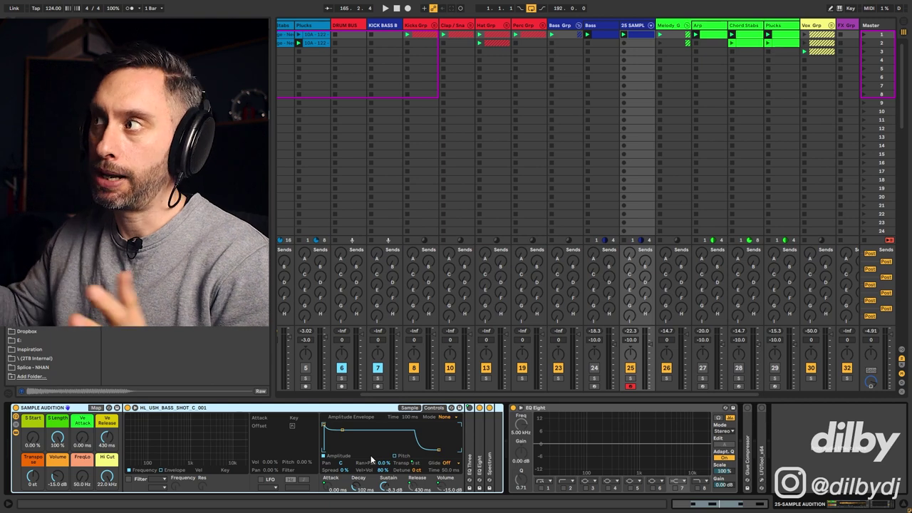
pyautogui.click(407, 408)
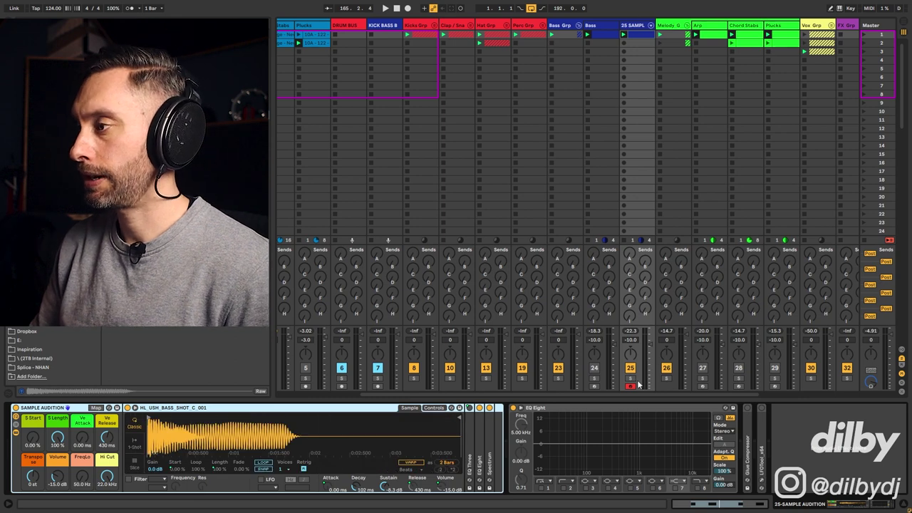
# Play the sample bass against the drums and set its track volume first to -8 dB, and finally to -7 dB
pyautogui.press('space')
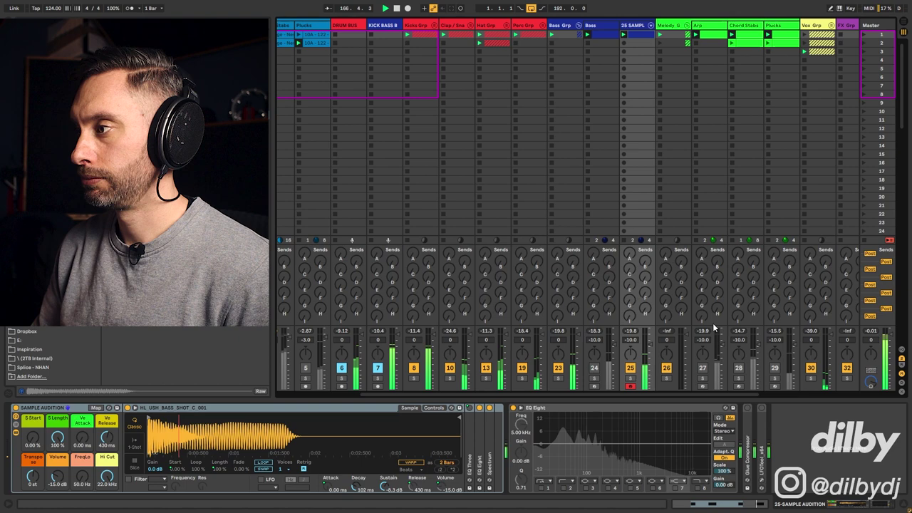
pyautogui.click(629, 340)
pyautogui.press('space')
pyautogui.write('-8')
pyautogui.press('Return')
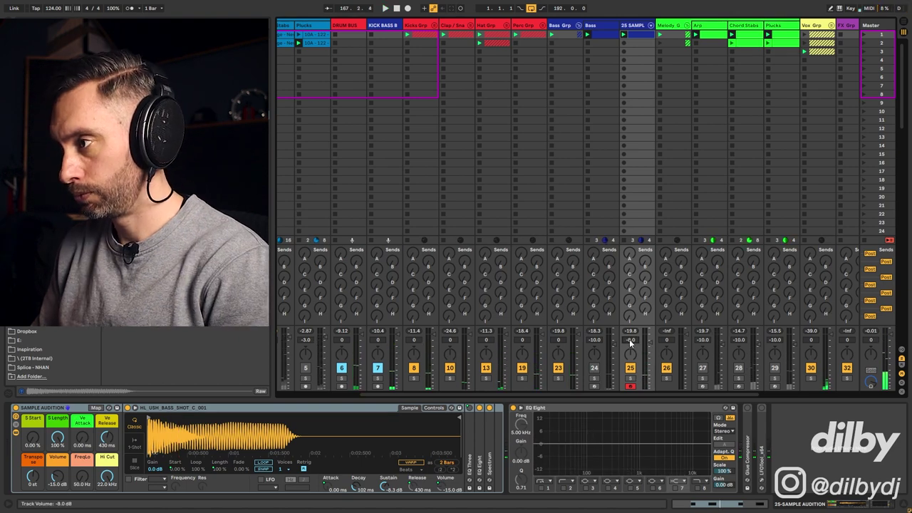
pyautogui.press('space')
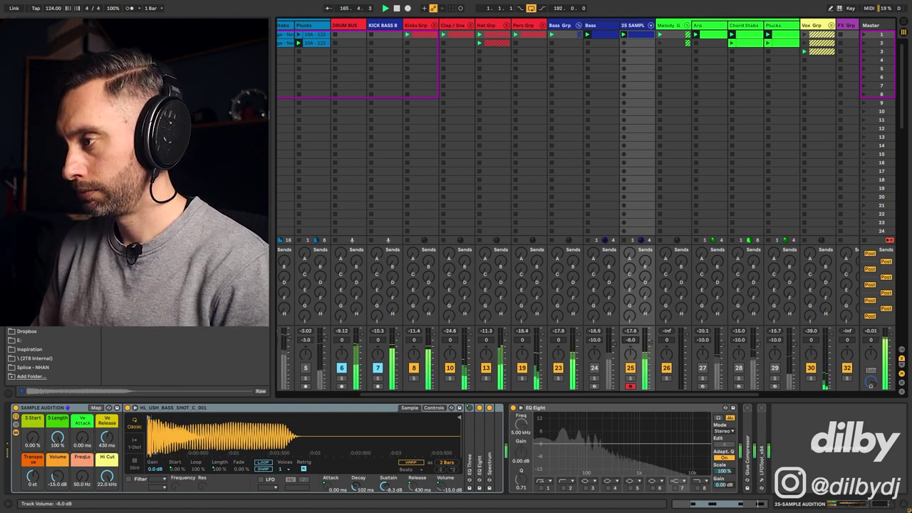
pyautogui.moveTo(630, 340); pyautogui.dragTo(629, 335)
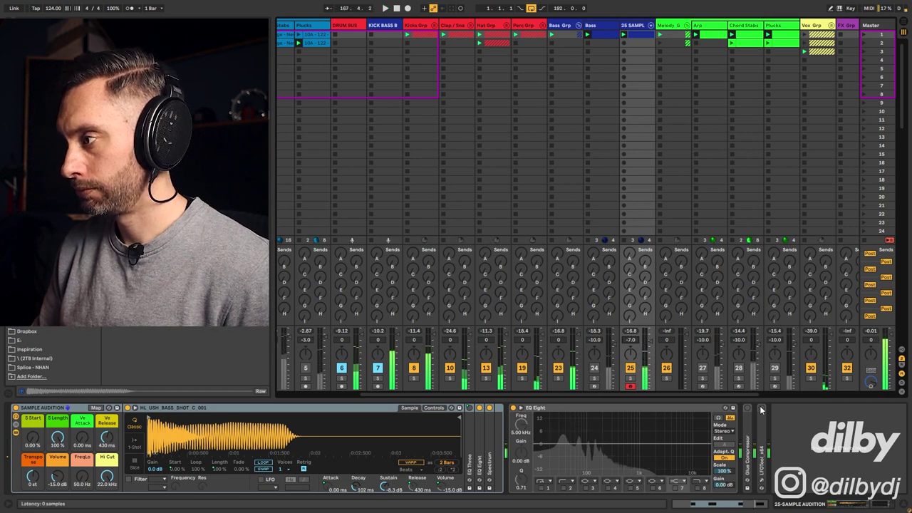
# Enable a low cut on band 2 of the sample bass's EQ Eight at 25 Hz and check it against the drums
pyautogui.press('space')
pyautogui.press('space')
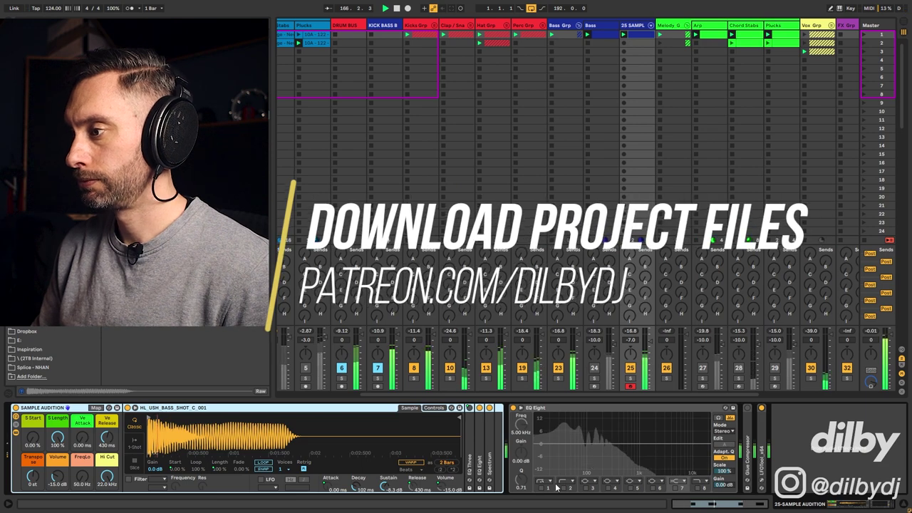
pyautogui.press('space')
pyautogui.click(562, 482)
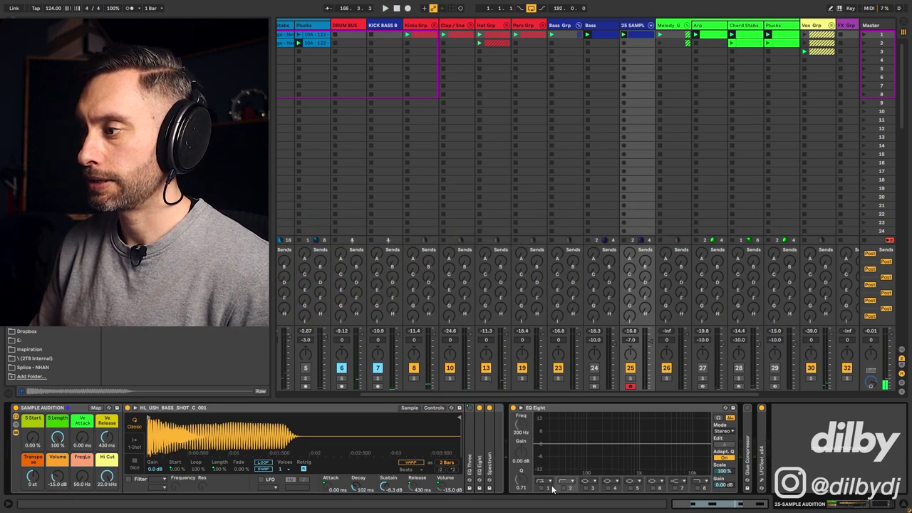
pyautogui.click(564, 489)
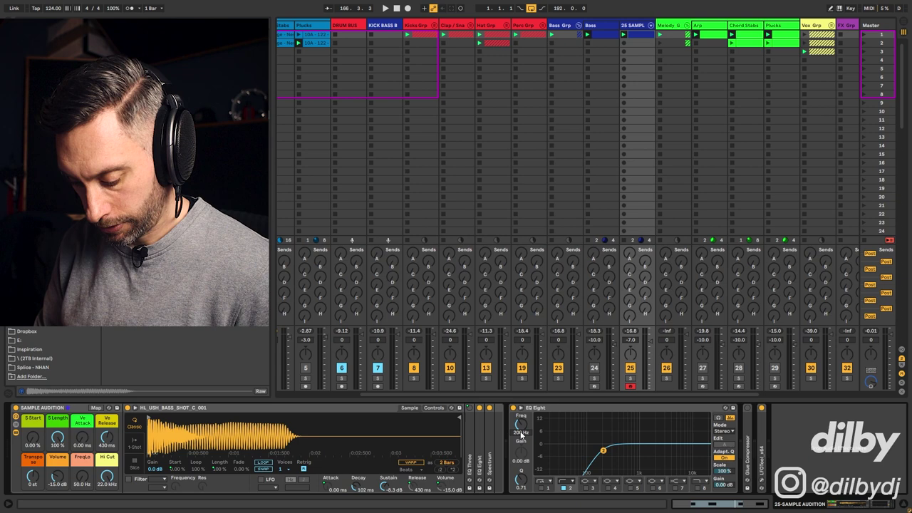
pyautogui.moveTo(521, 434); pyautogui.dragTo(521, 456)
pyautogui.press('space')
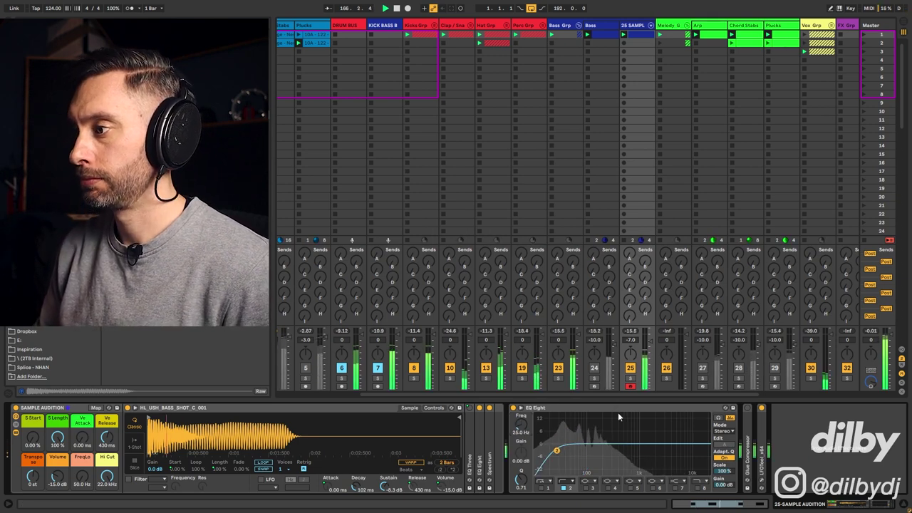
pyautogui.press('space')
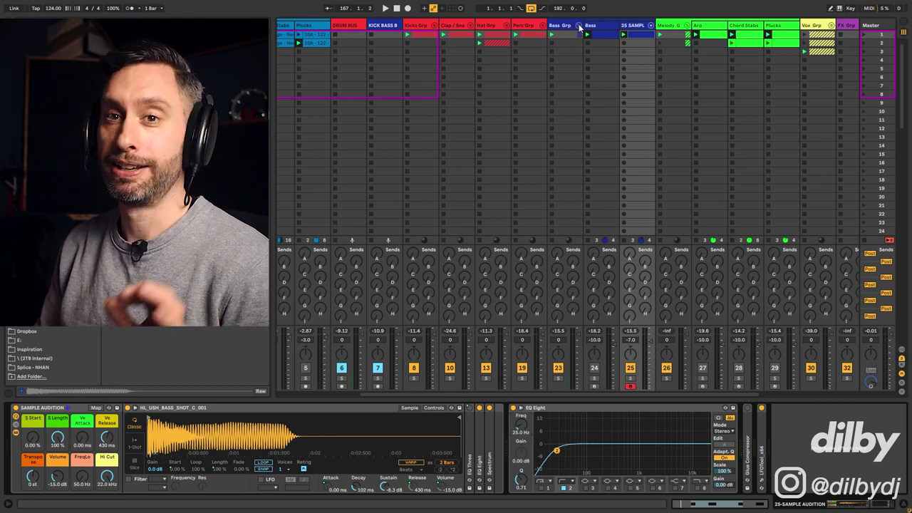
# Send the sample bass to the B-Synth Verb return at about -18.7 dB, checking it soloed, and rename its track Bass
pyautogui.moveTo(644, 261)
pyautogui.mouseDown()
pyautogui.moveTo(644, 253)
pyautogui.moveTo(644, 268)
pyautogui.mouseUp()
pyautogui.press('space')
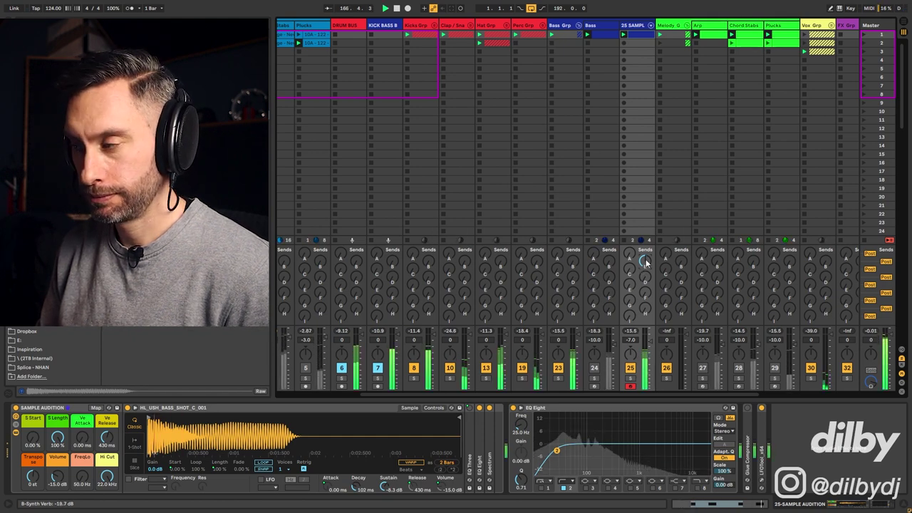
pyautogui.click(630, 379)
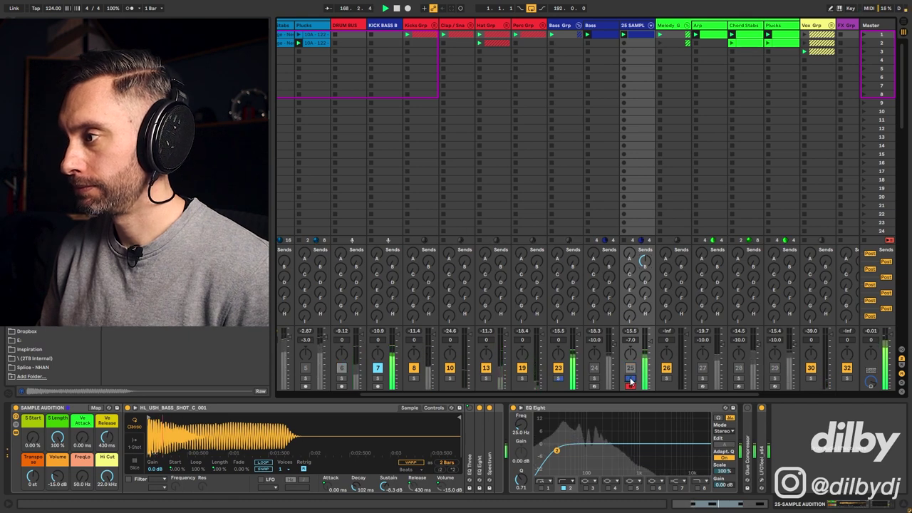
pyautogui.click(630, 380)
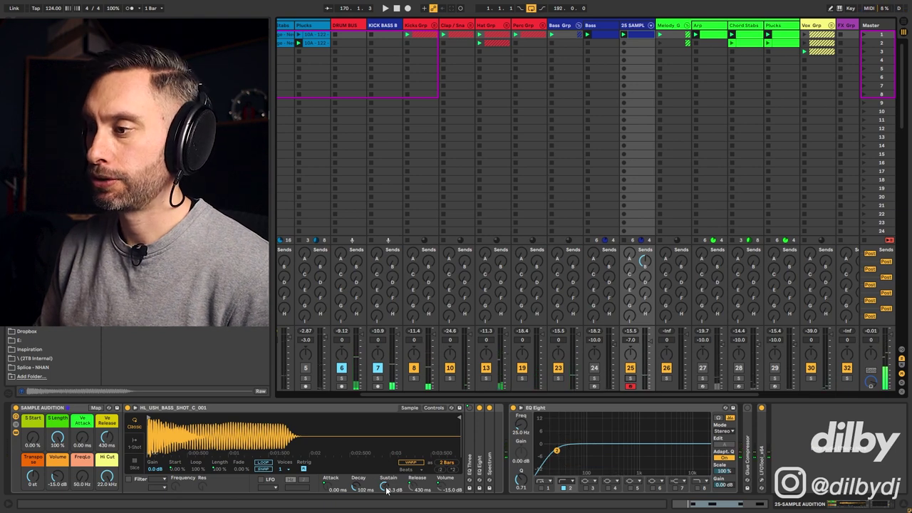
pyautogui.press('space')
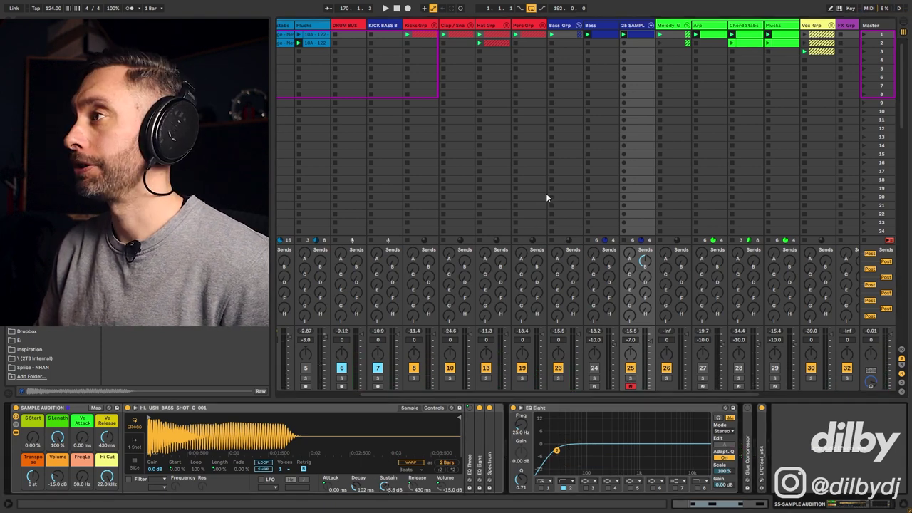
pyautogui.click(632, 25)
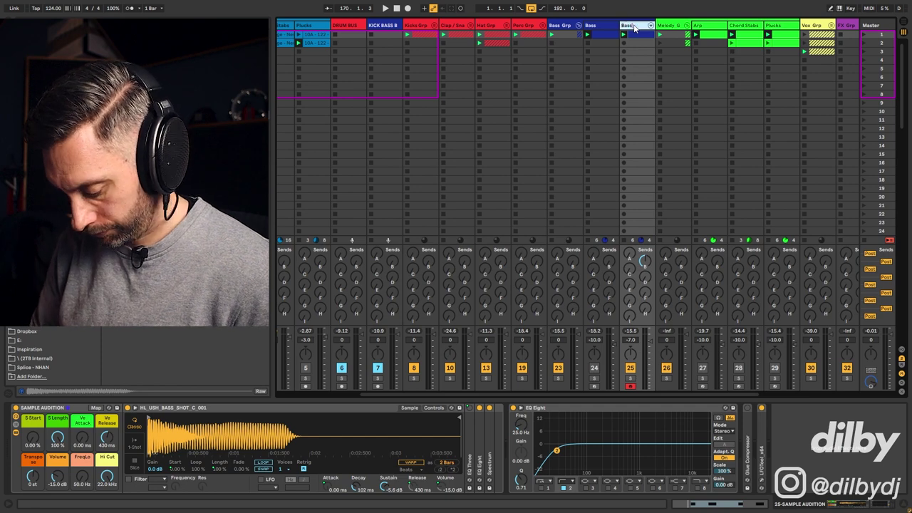
# Insert a new MIDI track after Arp, copy the Arp clip into its first slot and load the Bright Marimba instrument
pyautogui.click(714, 27)
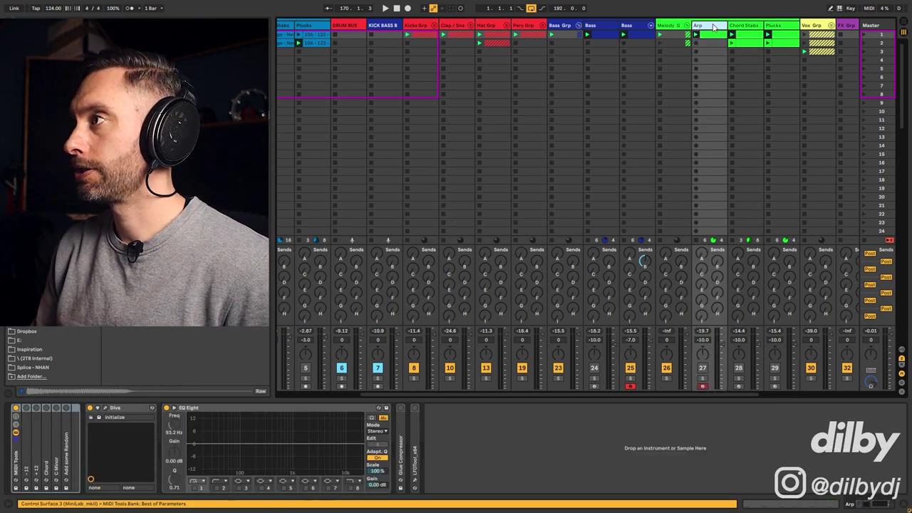
pyautogui.hotkey('ctrl', 'v')
pyautogui.keyDown('ctrl'); pyautogui.moveTo(715, 36); pyautogui.dragTo(741, 36); pyautogui.keyUp('ctrl')
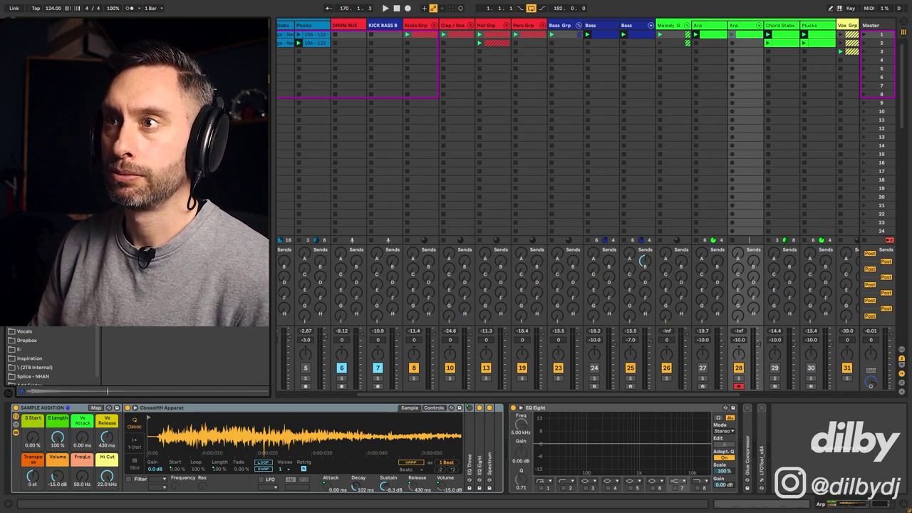
pyautogui.click(746, 53)
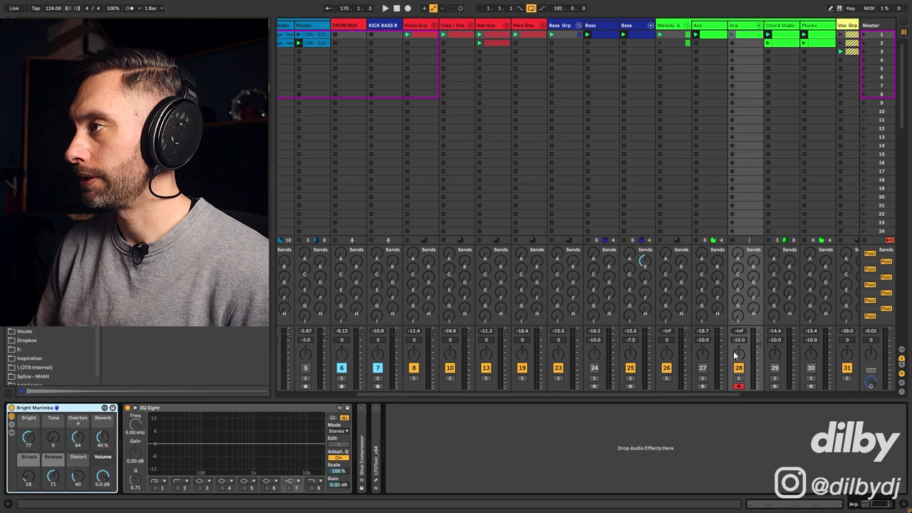
# Play the marimba arp in the mix and enable an EQ Eight low cut on band 2 at 284 Hz
pyautogui.press('space')
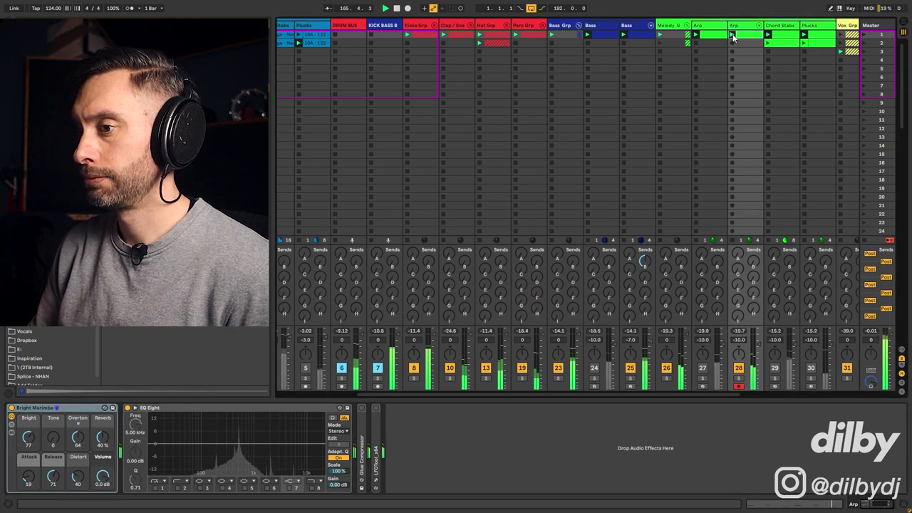
pyautogui.click(178, 488)
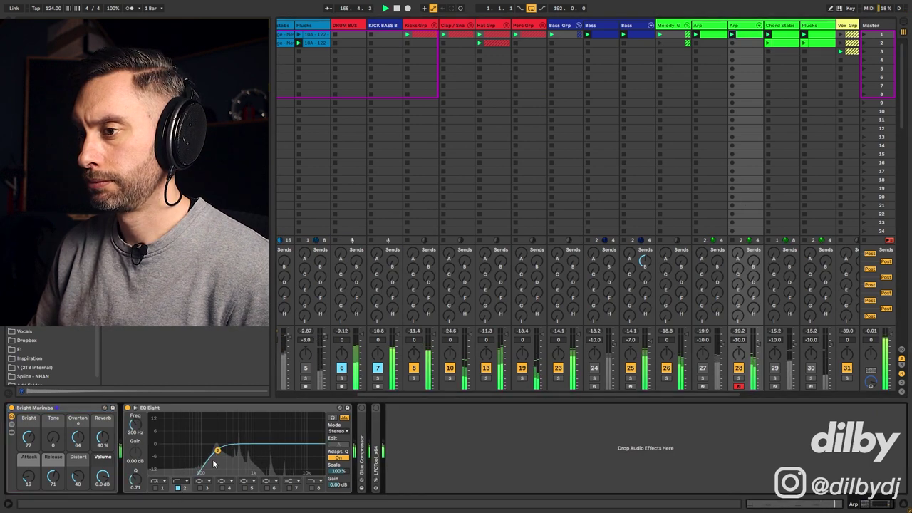
pyautogui.moveTo(218, 451); pyautogui.dragTo(226, 450)
pyautogui.press('space')
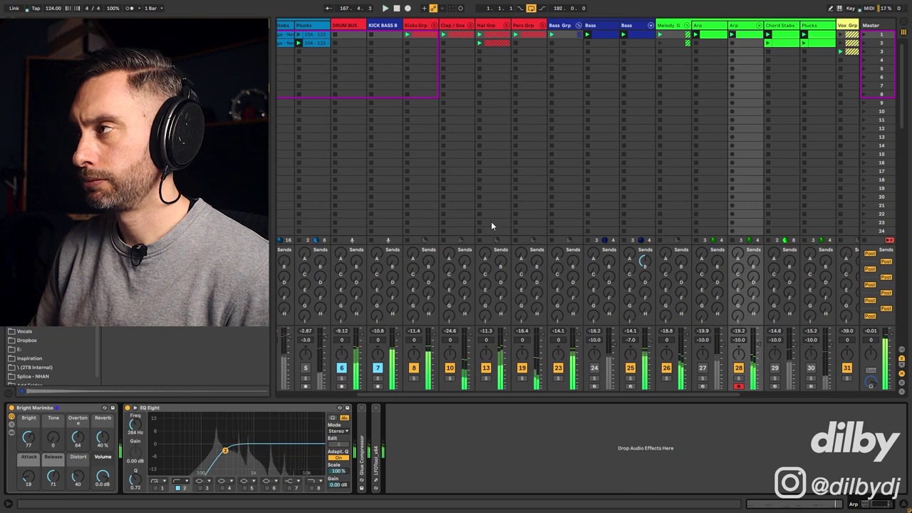
# Transpose all notes in the copied Arp clip down one octave
pyautogui.hotkey('shift', 'Tab')
pyautogui.click(107, 345)
pyautogui.hotkey('ctrl', 'a')
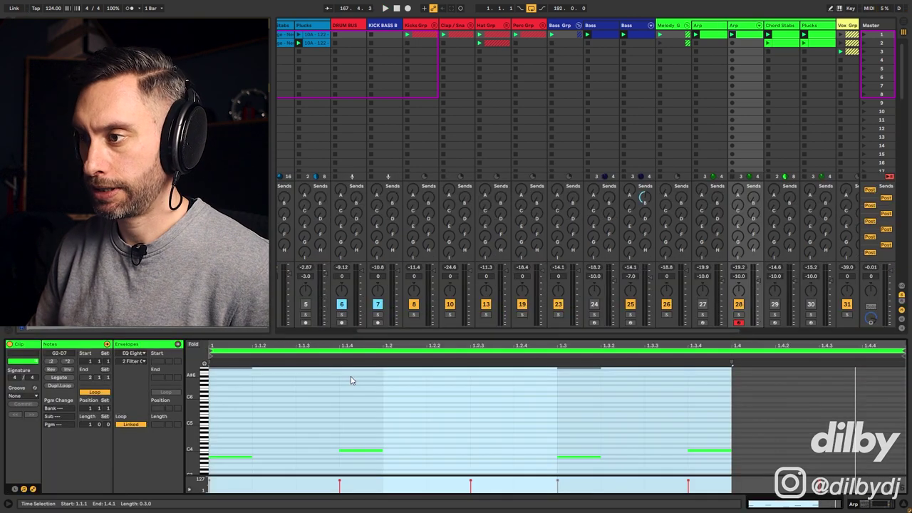
pyautogui.hotkey('ctrl', 'a')
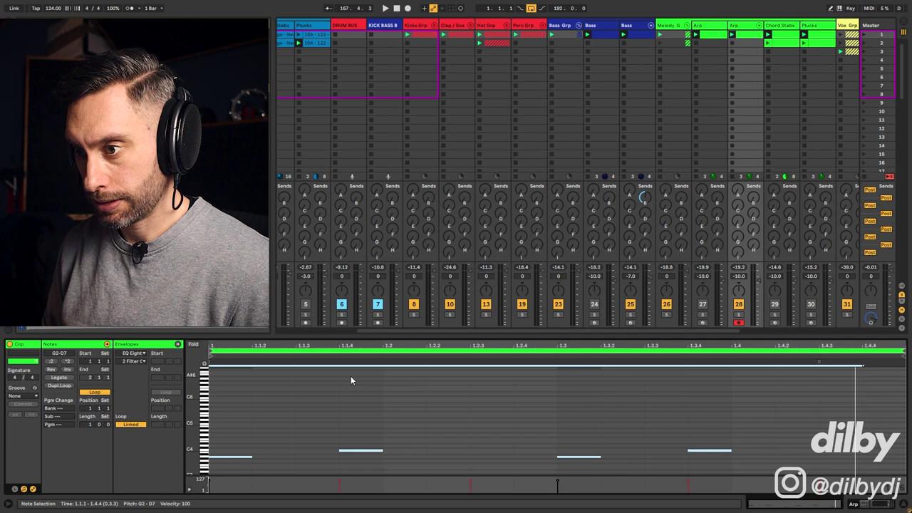
pyautogui.hotkey('shift', 'Down')
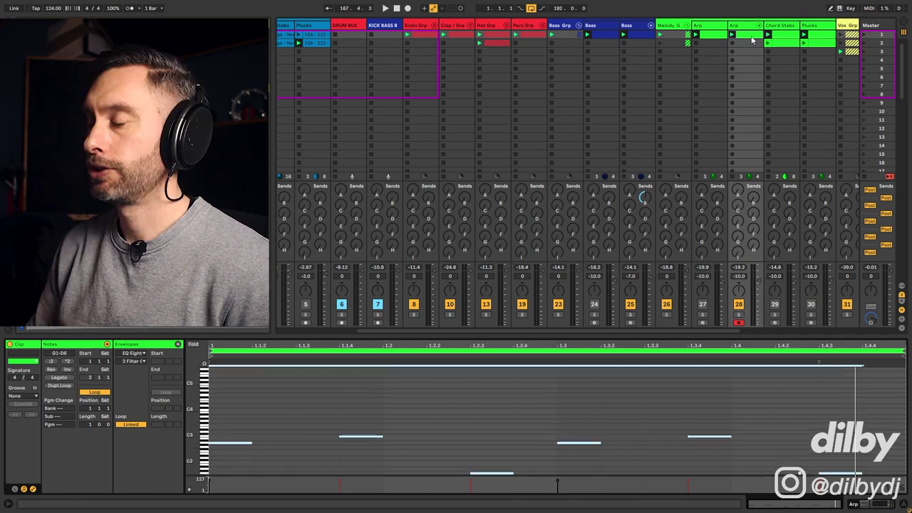
# Play the transposed marimba arp soloed and with the full mix, and set its track volume to -11 dB
pyautogui.click(739, 314)
pyautogui.press('space')
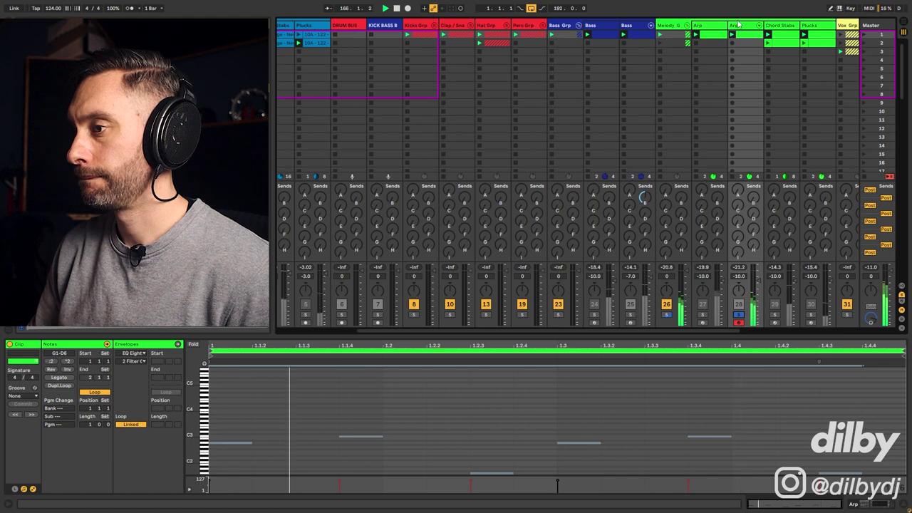
pyautogui.scroll(5, 274, 387)
pyautogui.click(739, 314)
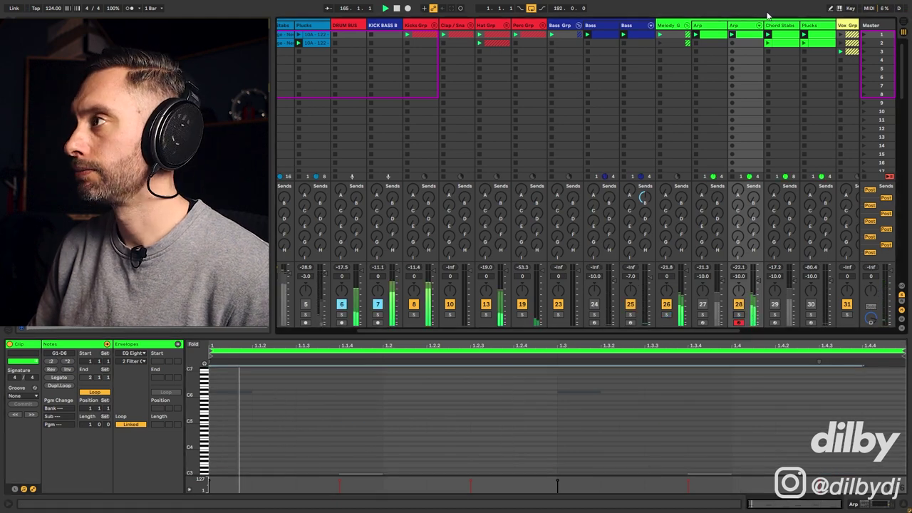
pyautogui.moveTo(757, 280); pyautogui.dragTo(758, 281)
pyautogui.press('space')
pyautogui.hotkey('shift', 'Tab')
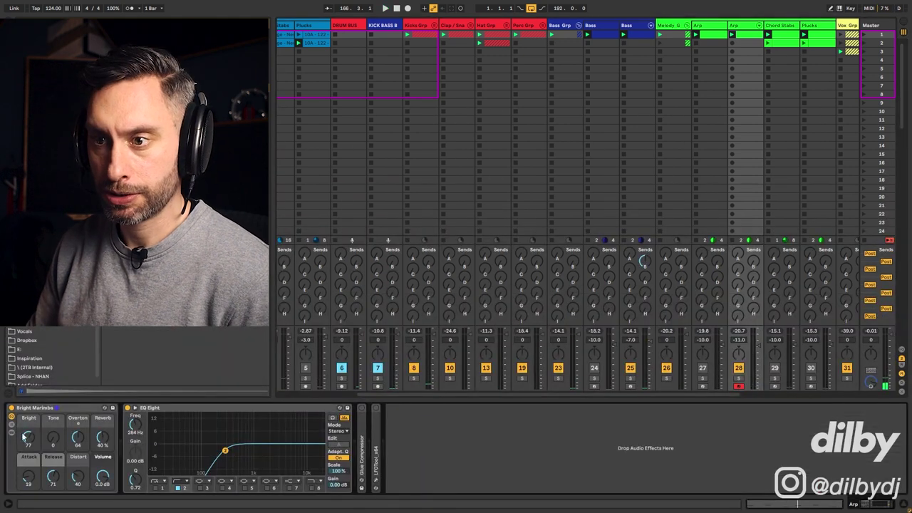
# With the marimba arp soloed, set Bright and Distort to 93, Tone to 25, Overtone to 50 and Reverb to 0%, and send it to B-Synth Verb
pyautogui.click(738, 378)
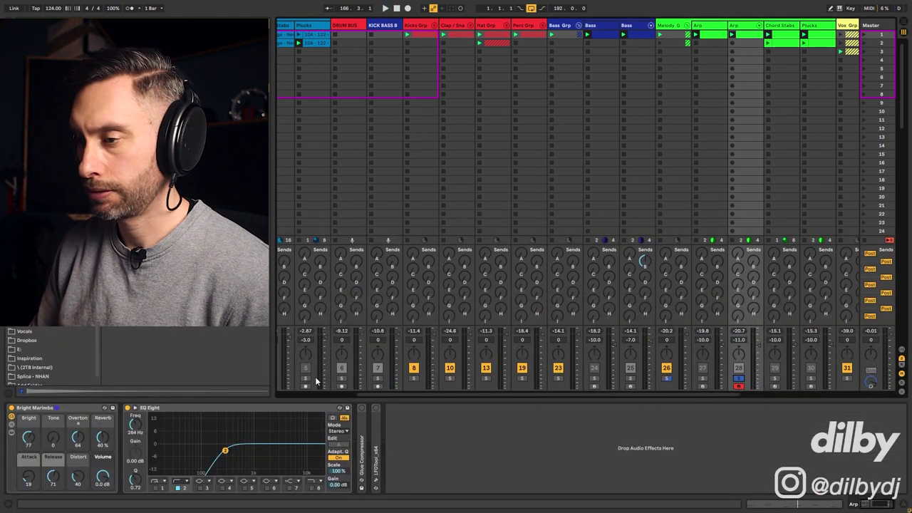
pyautogui.press('space')
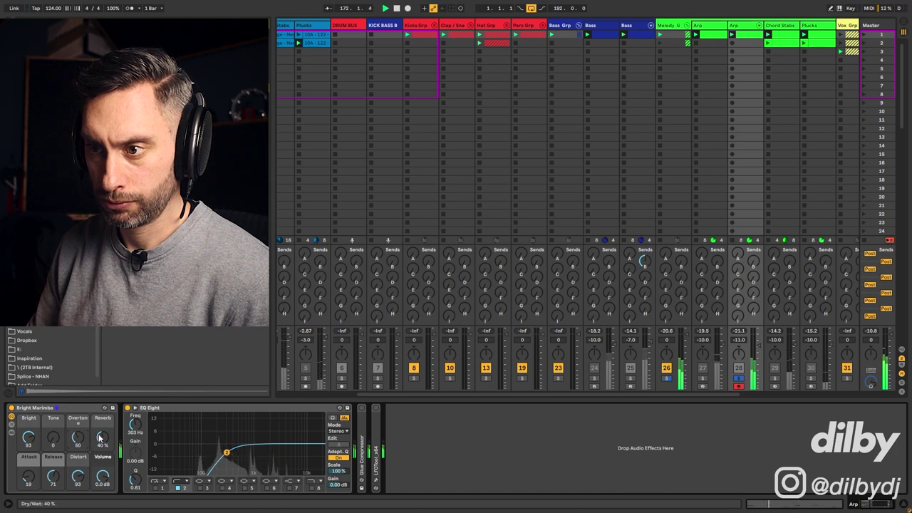
pyautogui.moveTo(101, 438); pyautogui.dragTo(101, 433)
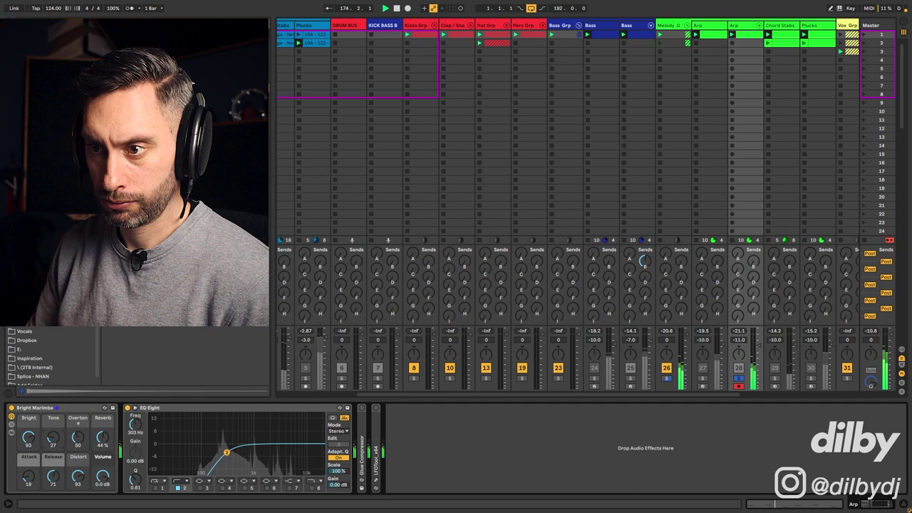
pyautogui.press('space')
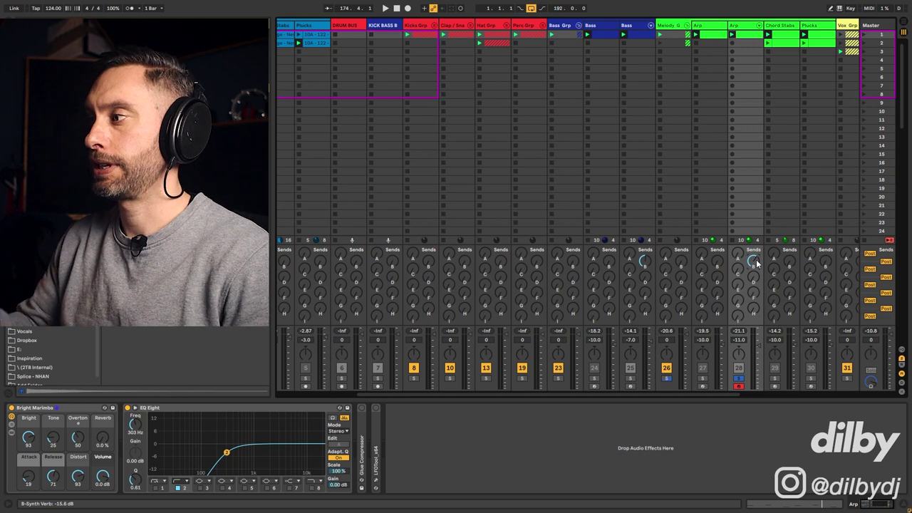
# Show the return tracks, examine the VerbSuite Classics reverb on B-Synth Verb, and hide the returns again
pyautogui.click(900, 360)
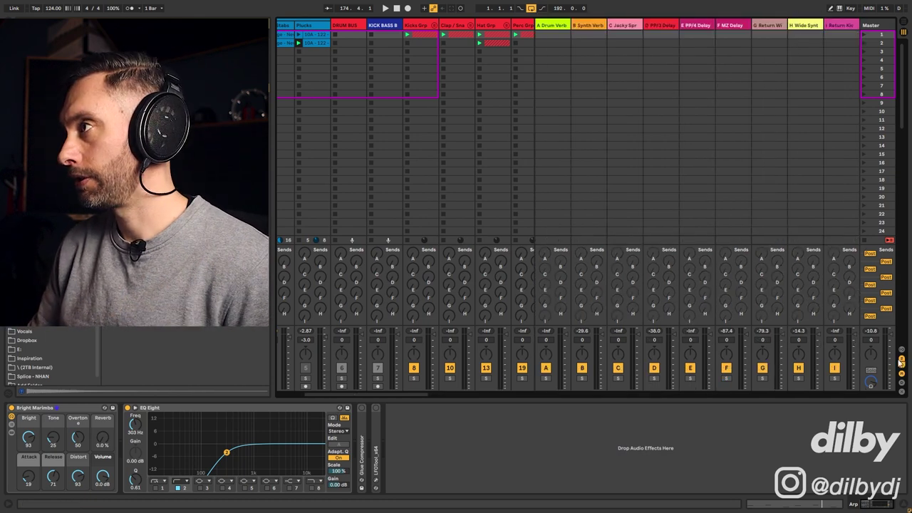
pyautogui.click(589, 25)
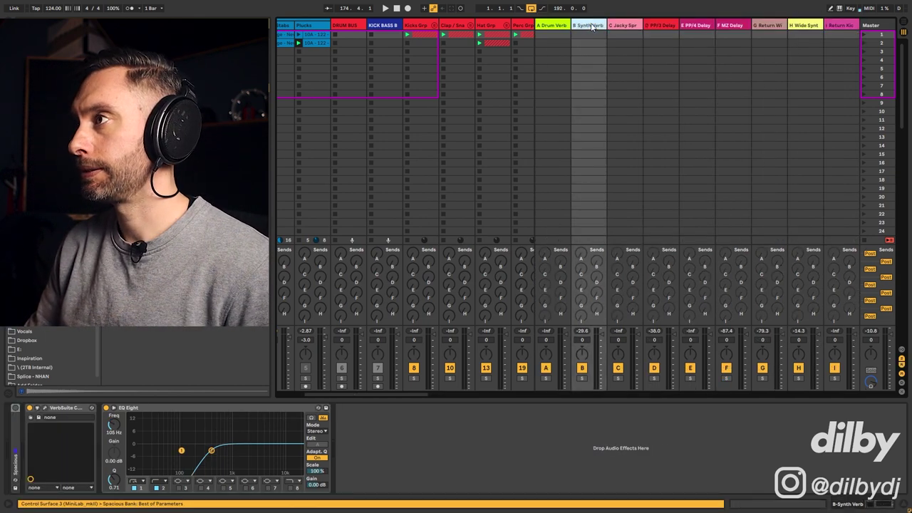
pyautogui.click(45, 407)
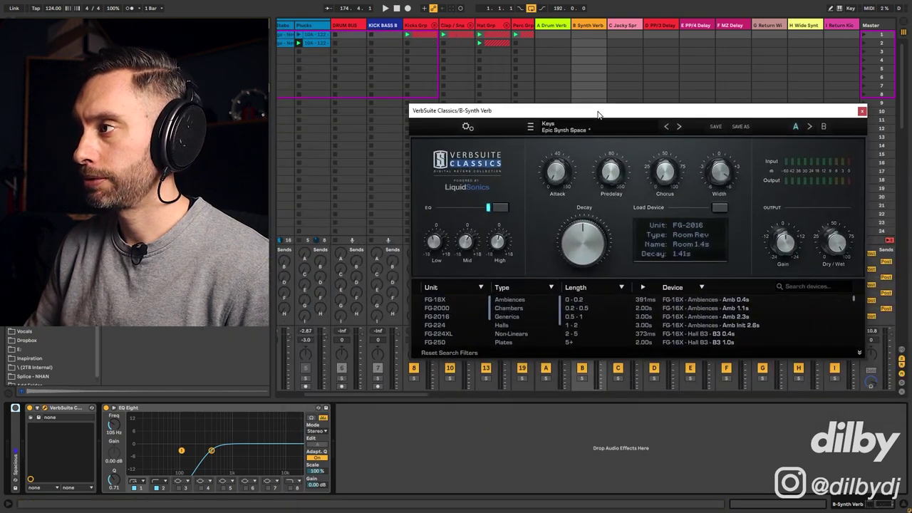
pyautogui.click(836, 116)
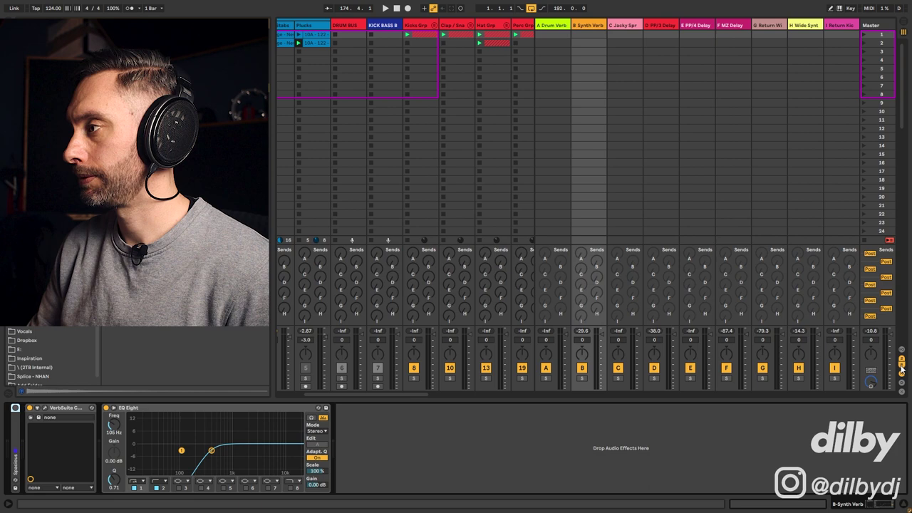
pyautogui.click(901, 366)
# In the full mix, set the marimba's Bright to 33, Tone 28, Overtone 64, Release 56 and Distort 50, and the track volume to -17.7 dB
pyautogui.click(738, 385)
pyautogui.press('space')
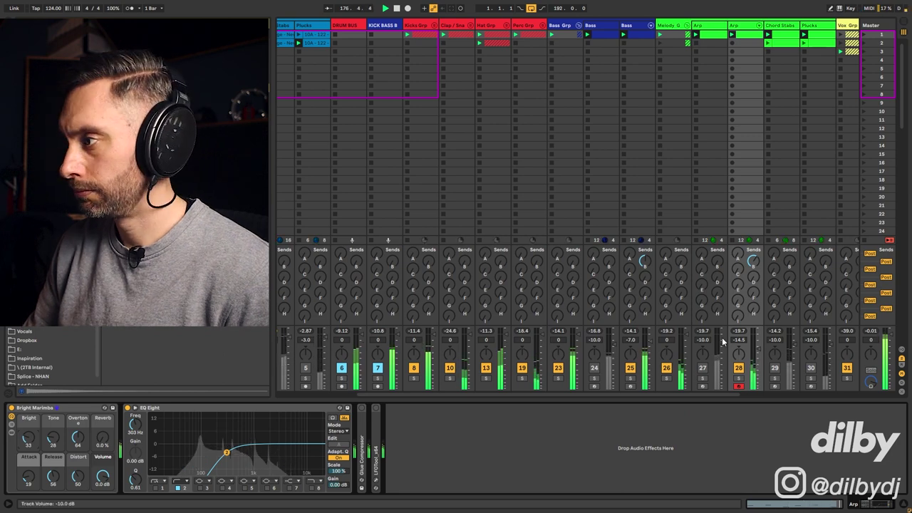
pyautogui.moveTo(759, 349); pyautogui.dragTo(758, 352)
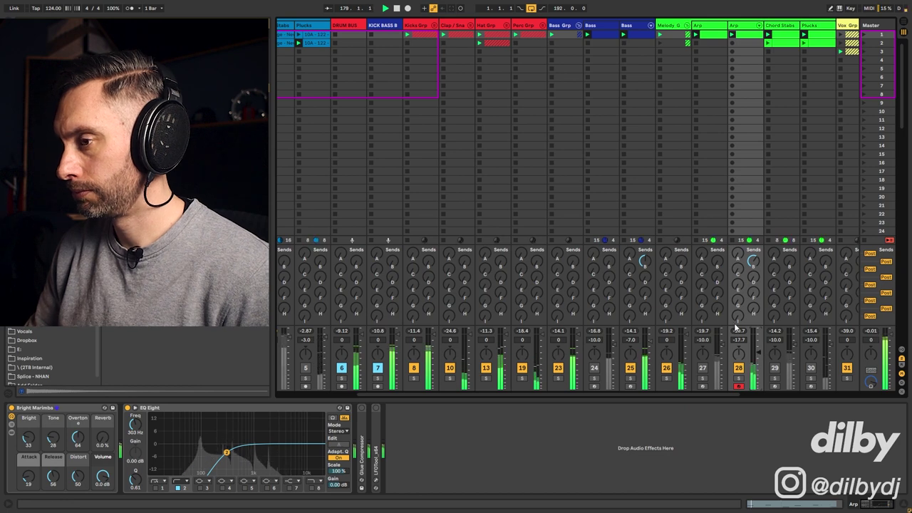
pyautogui.press('space')
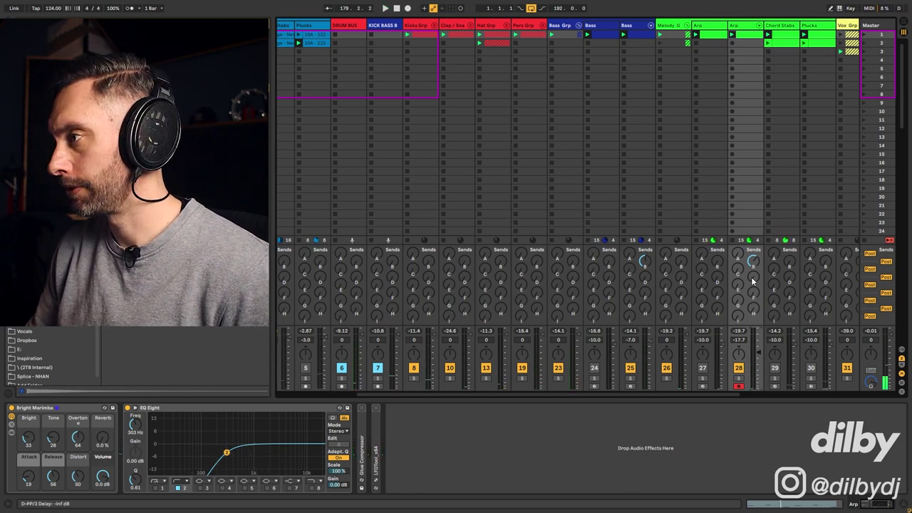
# Play the marimba arp soloed, send it to the D-PP/3 Delay return and set its EQ low cut to 240 Hz
pyautogui.click(738, 378)
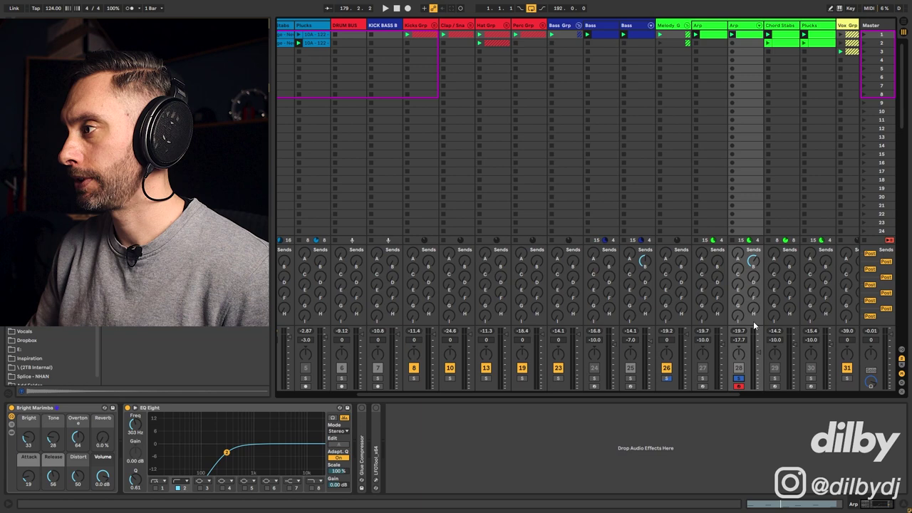
pyautogui.press('space')
pyautogui.moveTo(754, 277); pyautogui.dragTo(753, 256)
pyautogui.click(738, 377)
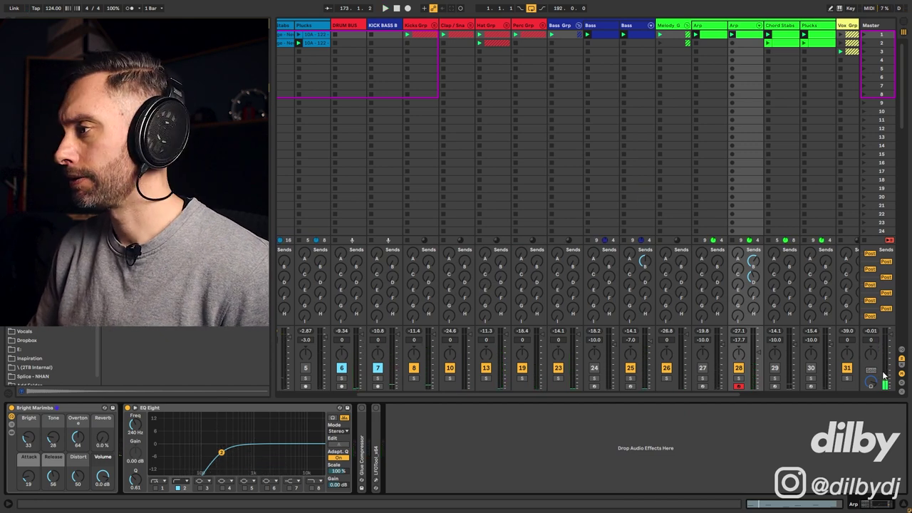
# Add a Wavetable track after Chord Stabs and copy a Chord Stabs MIDI clip into its first slot
pyautogui.hscroll(4, 715, 394)
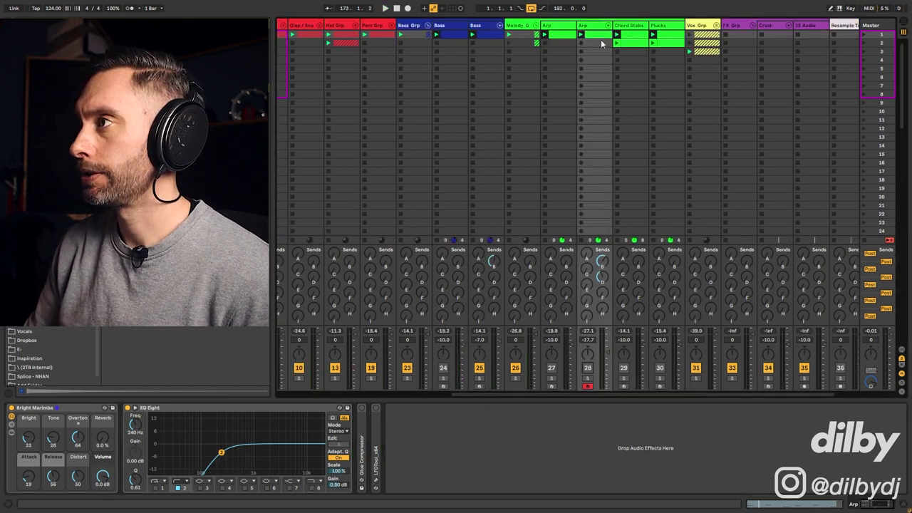
pyautogui.click(633, 26)
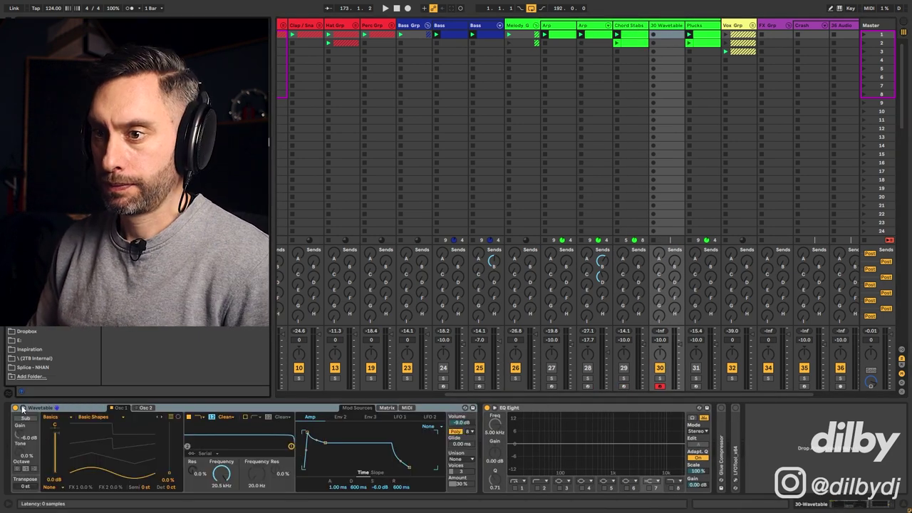
pyautogui.click(56, 407)
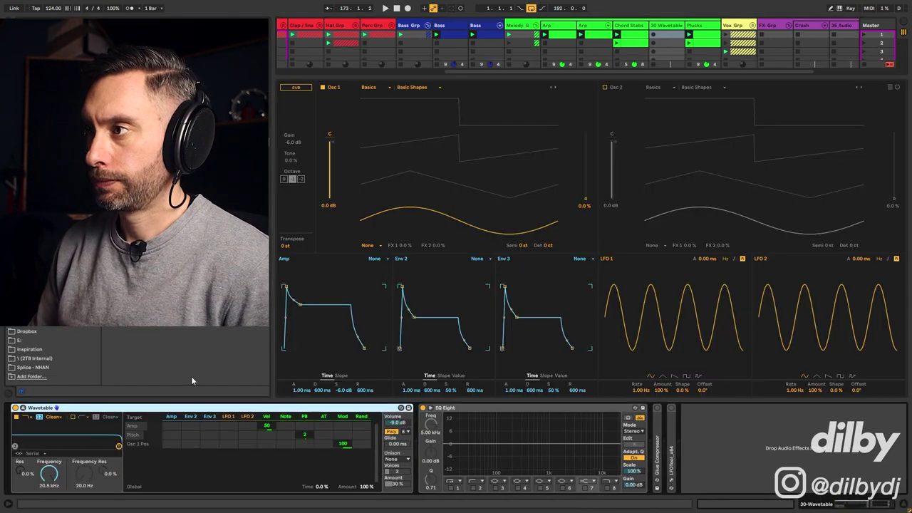
pyautogui.click(631, 41)
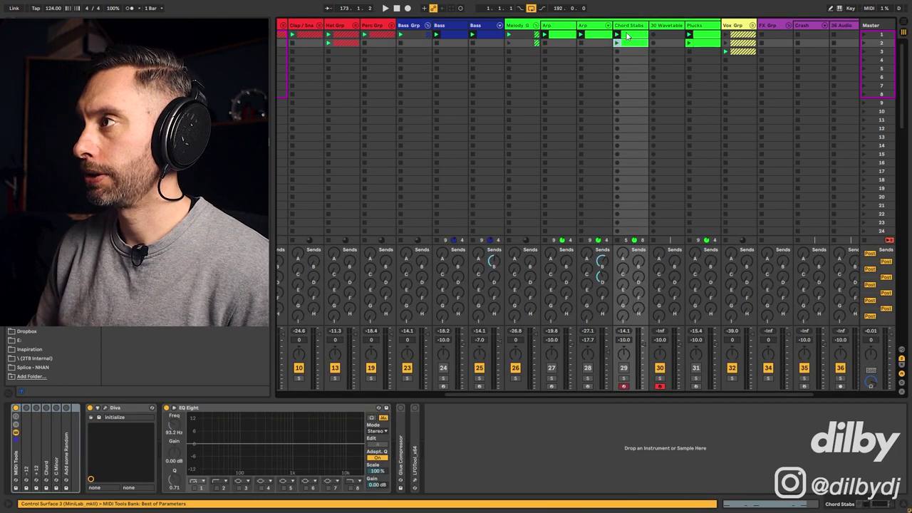
pyautogui.moveTo(657, 35); pyautogui.dragTo(659, 34)
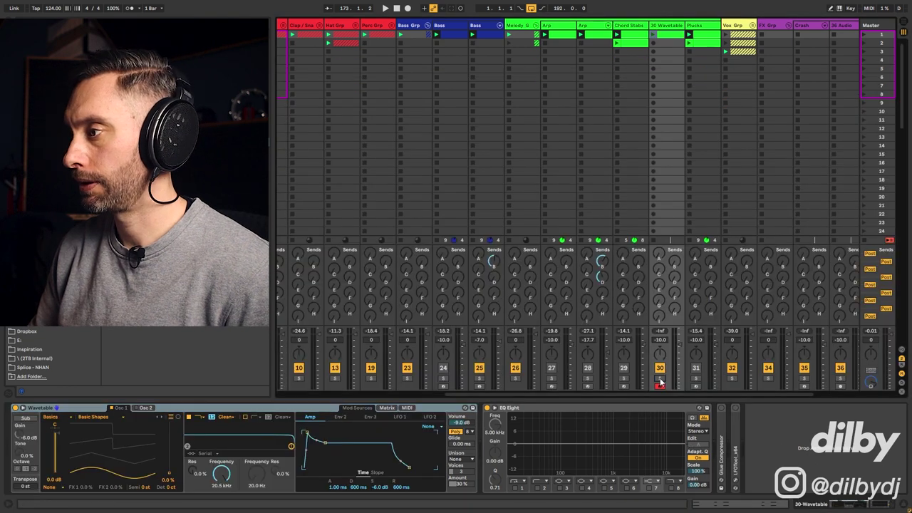
# Play the Wavetable clip soloed and set the Osc 1 wavetable position to 67%
pyautogui.click(659, 378)
pyautogui.click(653, 34)
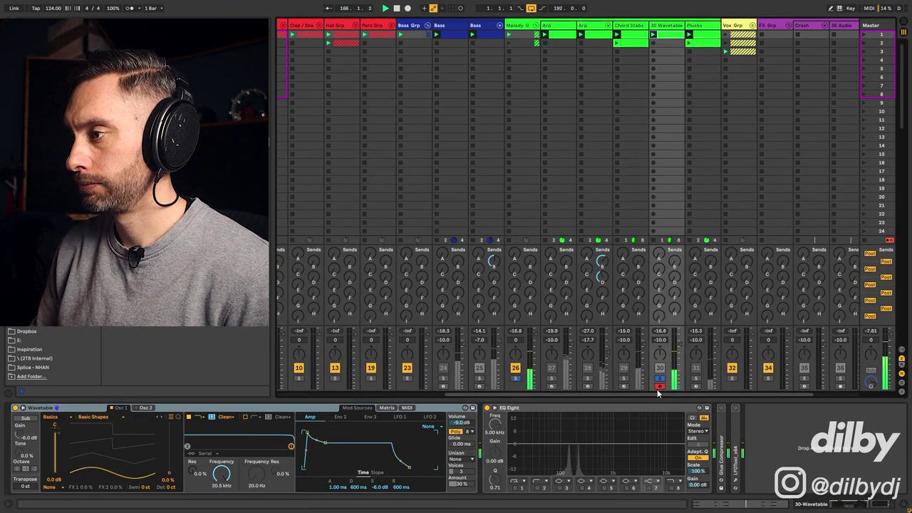
pyautogui.press('space')
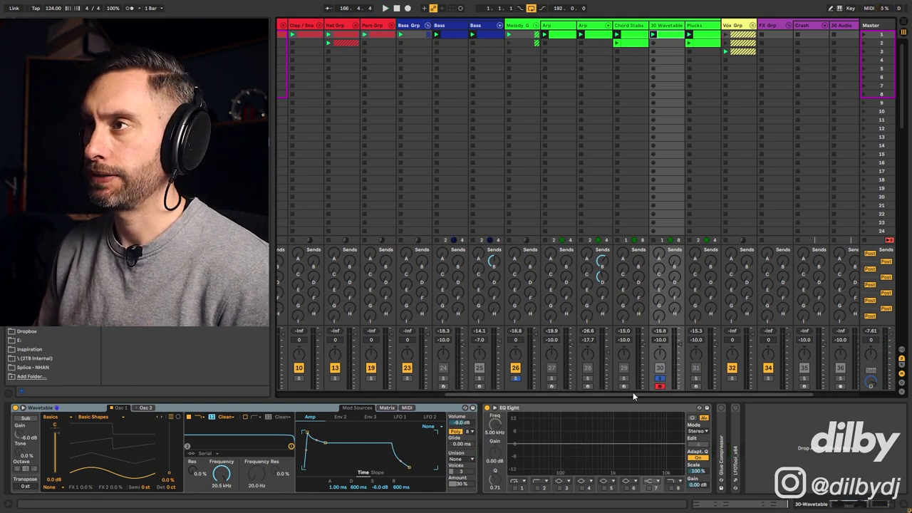
pyautogui.click(112, 443)
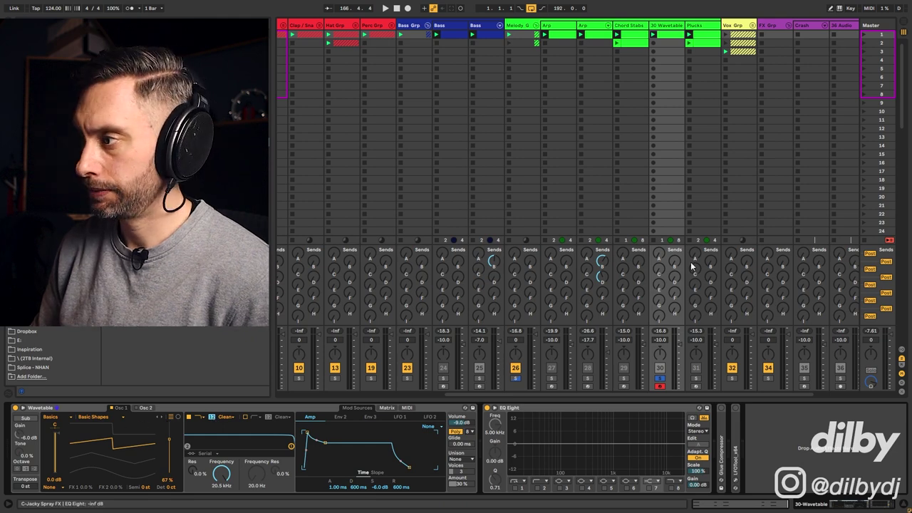
pyautogui.press('space')
pyautogui.press('space')
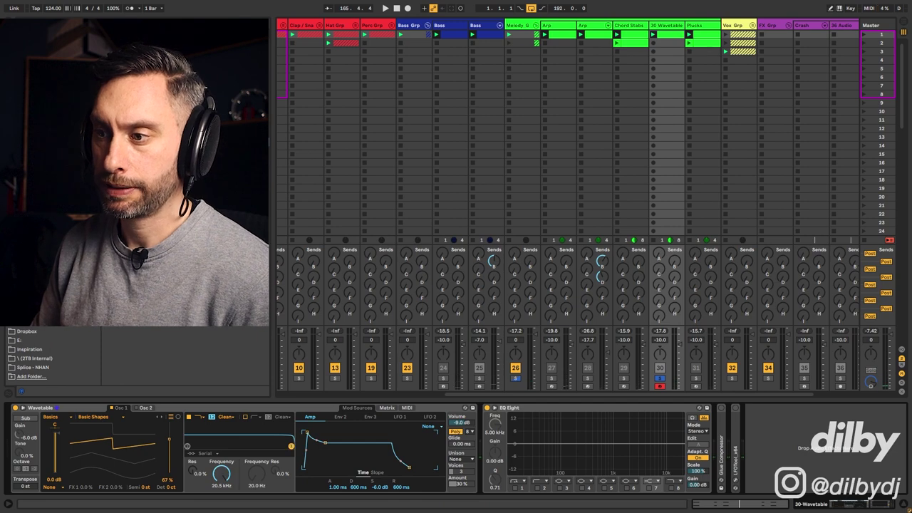
# Set Wavetable's first filter to 24 dB MS2 with 3.56 dB drive, 5.9% resonance and a frequency of 1.92 kHz
pyautogui.moveTo(223, 473); pyautogui.dragTo(223, 499)
pyautogui.press('space')
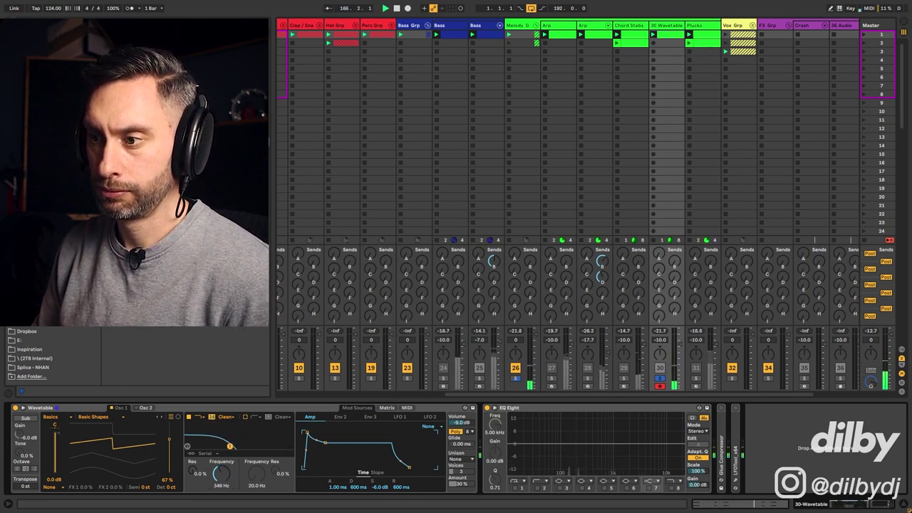
pyautogui.moveTo(215, 462); pyautogui.dragTo(215, 469)
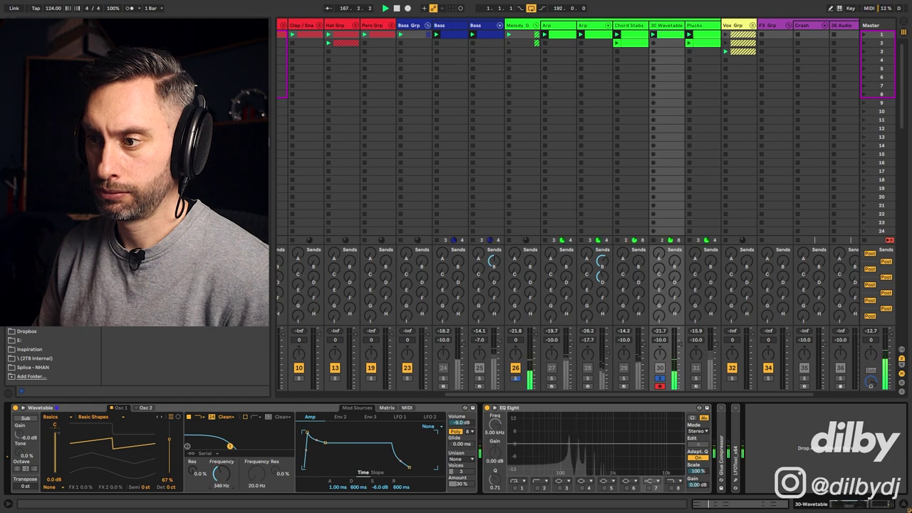
pyautogui.click(225, 418)
pyautogui.click(223, 437)
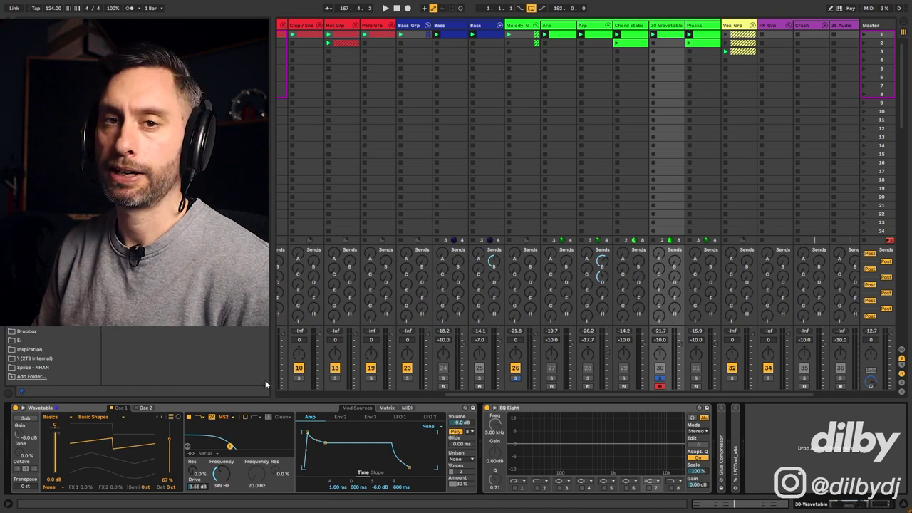
pyautogui.press('space')
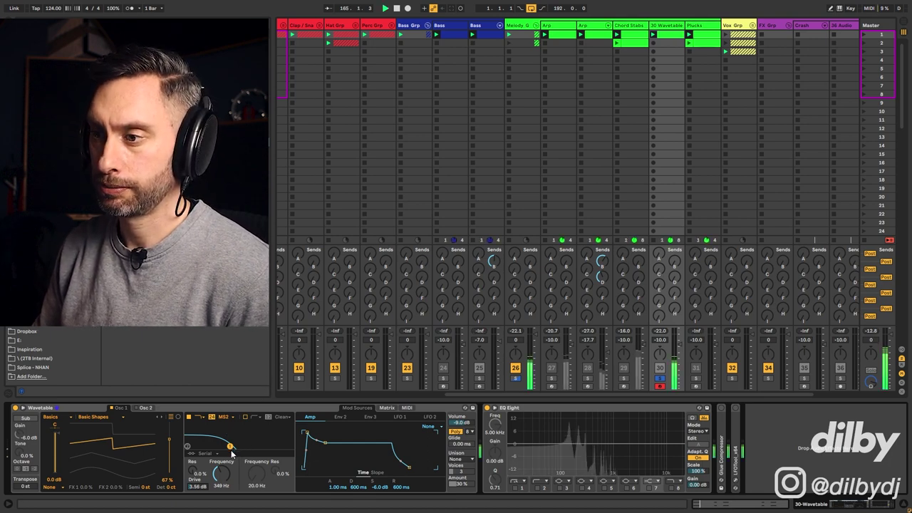
pyautogui.moveTo(230, 446); pyautogui.dragTo(230, 441)
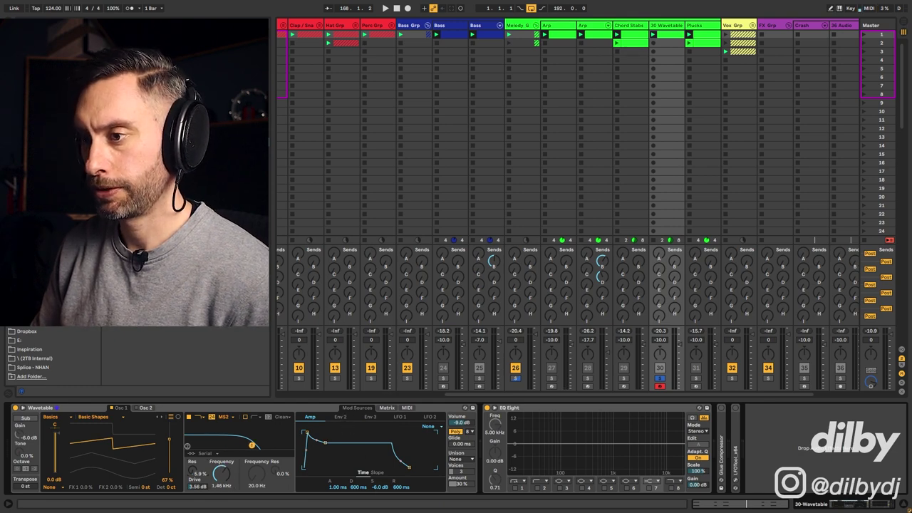
pyautogui.press('space')
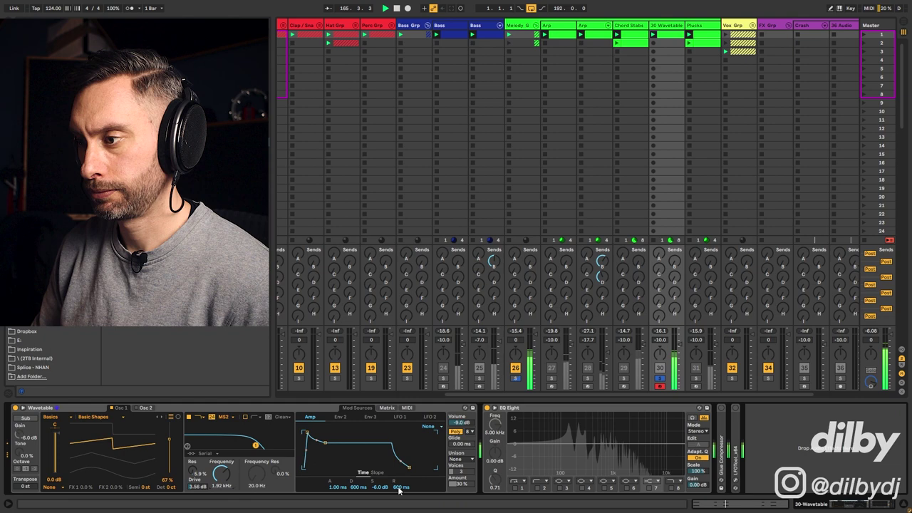
# Shape the amp envelope with 734 ms decay, -17 dB sustain and 256 ms release
pyautogui.moveTo(400, 487)
pyautogui.mouseDown()
pyautogui.moveTo(401, 503)
pyautogui.moveTo(360, 480)
pyautogui.moveTo(400, 498)
pyautogui.mouseUp()
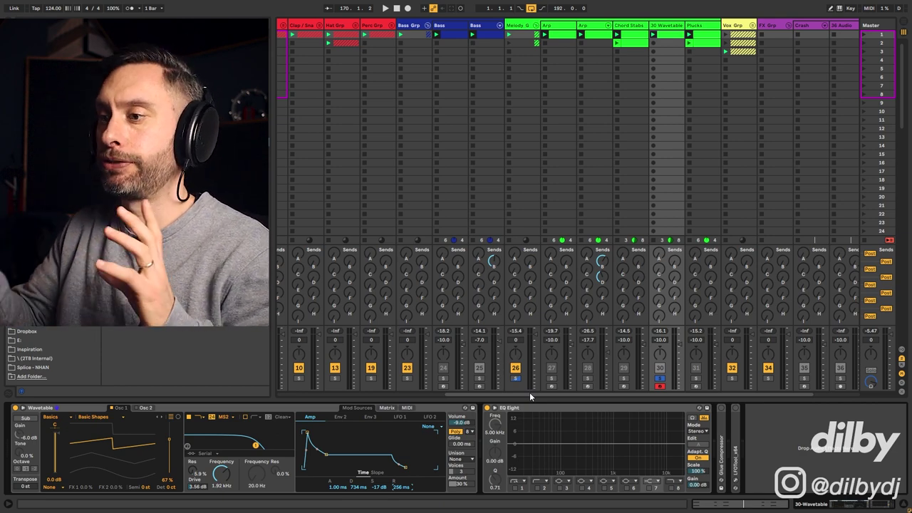
pyautogui.press('space')
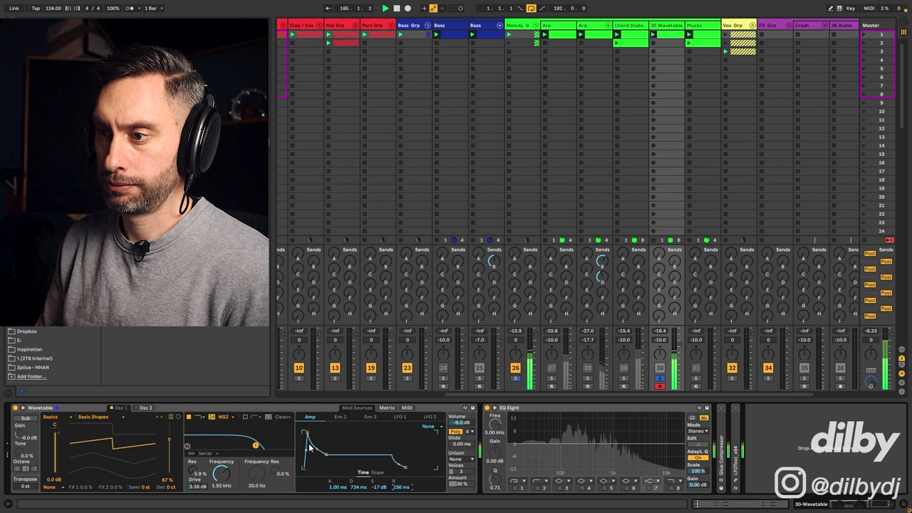
# Lower the first filter's frequency to 349 Hz and modulate it with Env 2 by an amount of 45
pyautogui.moveTo(221, 473); pyautogui.dragTo(220, 508)
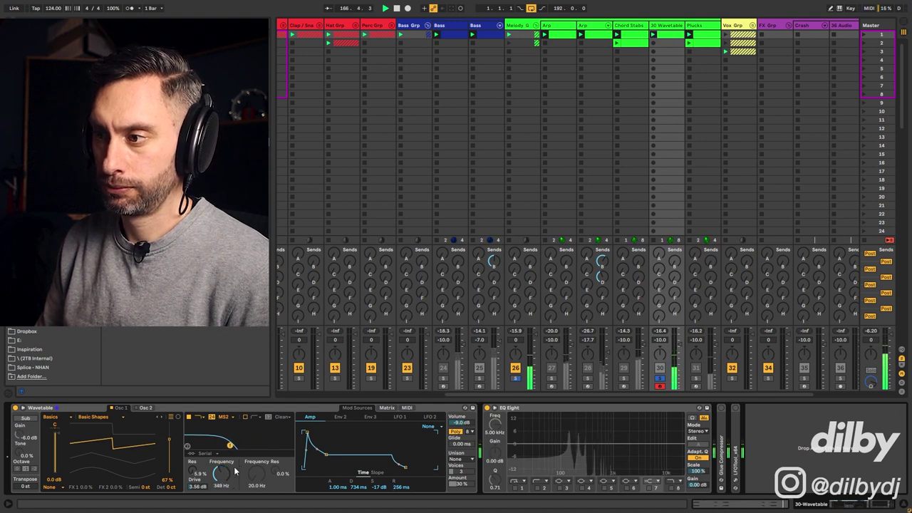
pyautogui.press('space')
pyautogui.click(340, 418)
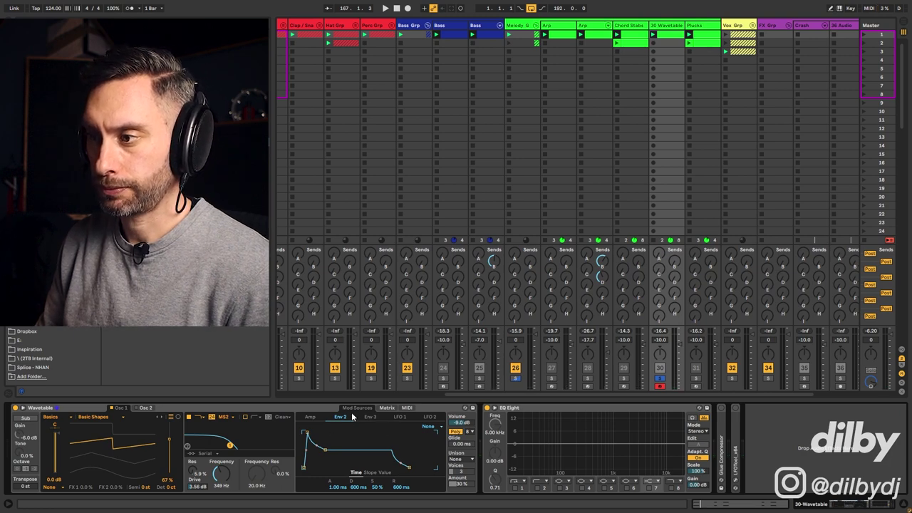
pyautogui.click(387, 408)
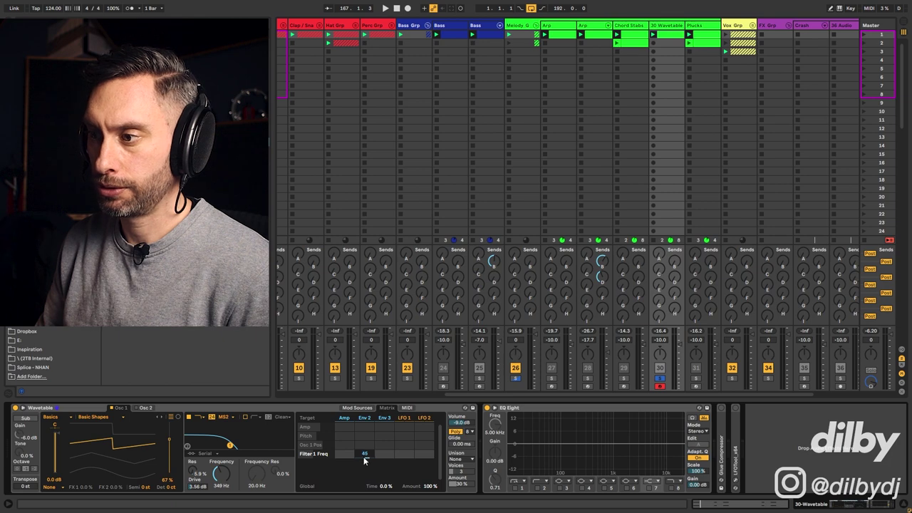
pyautogui.click(365, 419)
pyautogui.press('space')
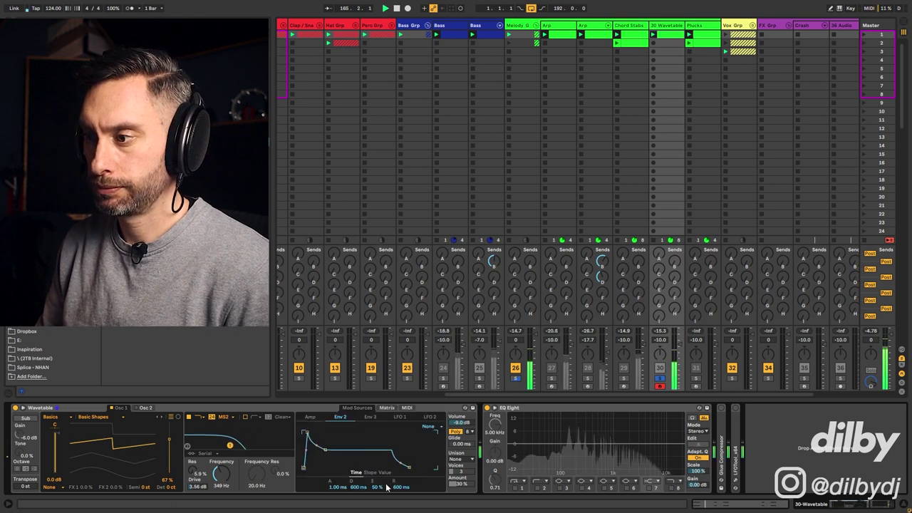
# Set Env 2 to 157 ms decay, 35% sustain and 141 ms release, and the filter frequency to 225 Hz
pyautogui.moveTo(376, 487)
pyautogui.mouseDown()
pyautogui.moveTo(377, 495)
pyautogui.moveTo(358, 497)
pyautogui.moveTo(397, 501)
pyautogui.moveTo(388, 491)
pyautogui.mouseUp()
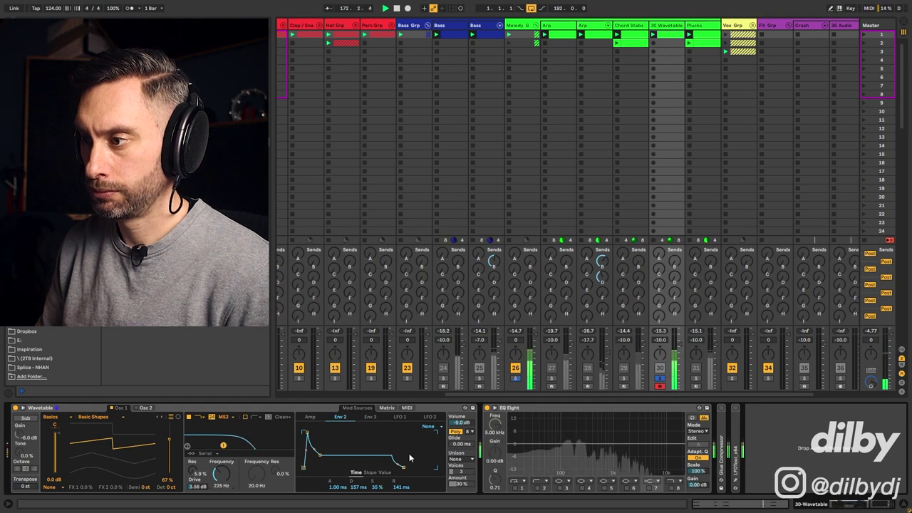
pyautogui.press('space')
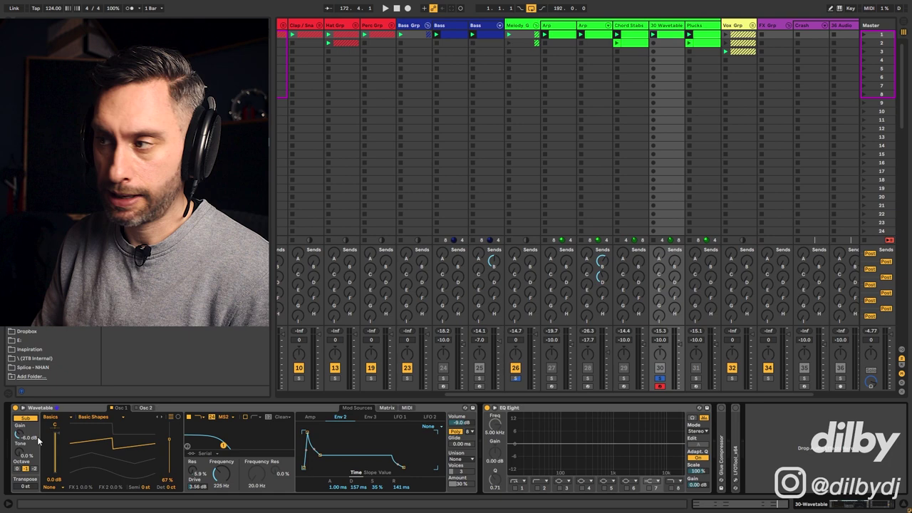
# Turn on Wavetable's sub oscillator and set its gain to -11 dB while auditioning the stab
pyautogui.press('space')
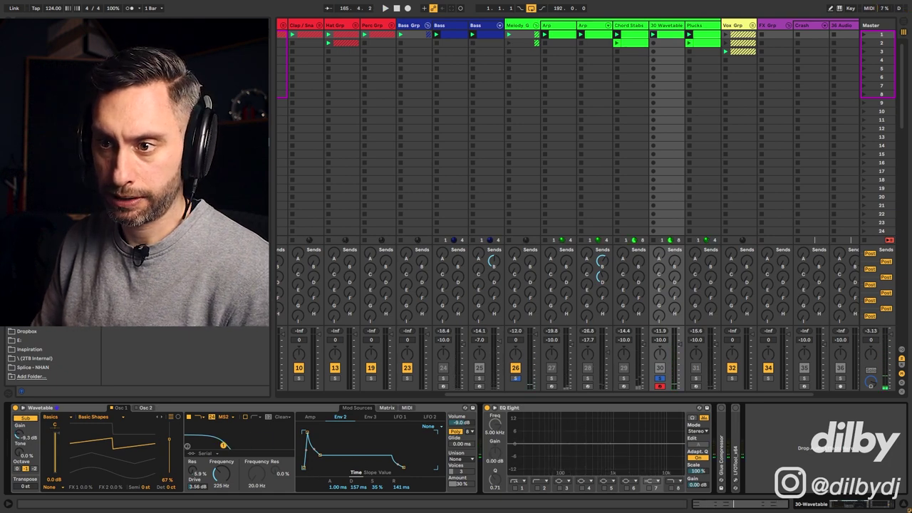
pyautogui.moveTo(20, 434); pyautogui.dragTo(19, 439)
pyautogui.press('space')
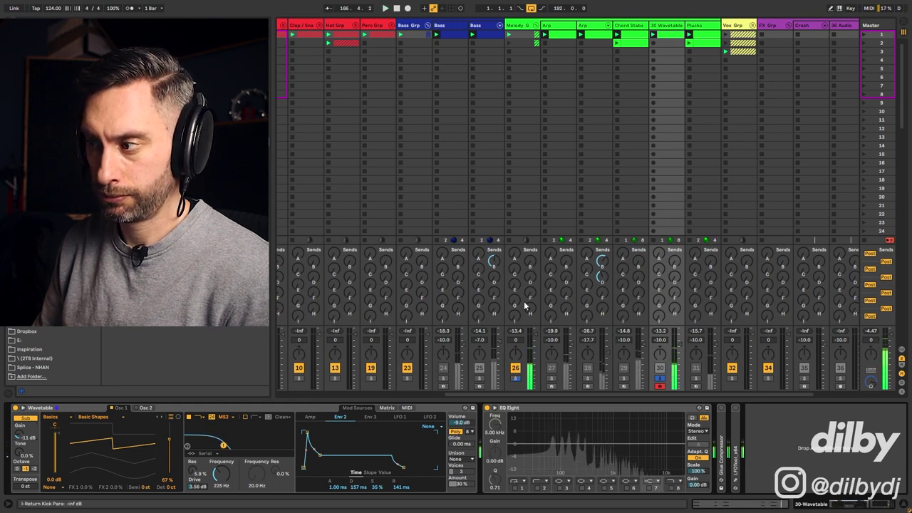
pyautogui.press('space')
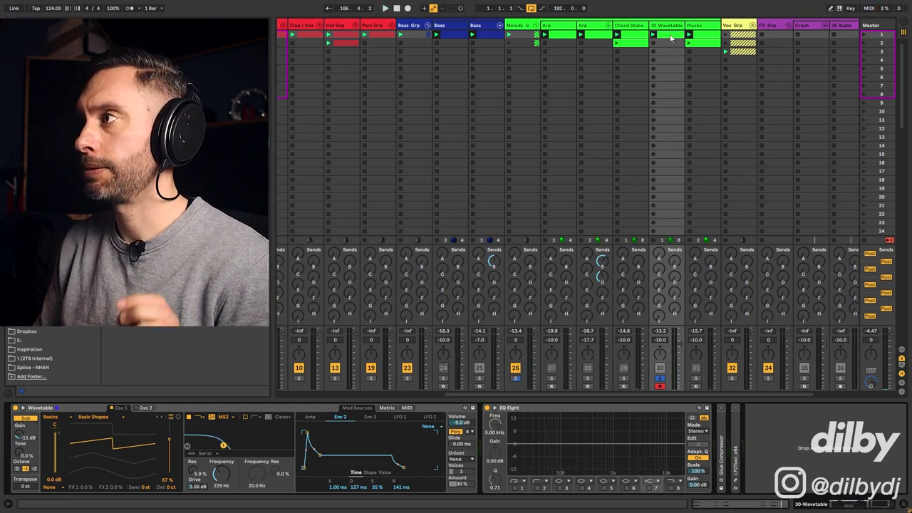
# Deactivate the lower D2 notes in the Wavetable clip
pyautogui.click(670, 38)
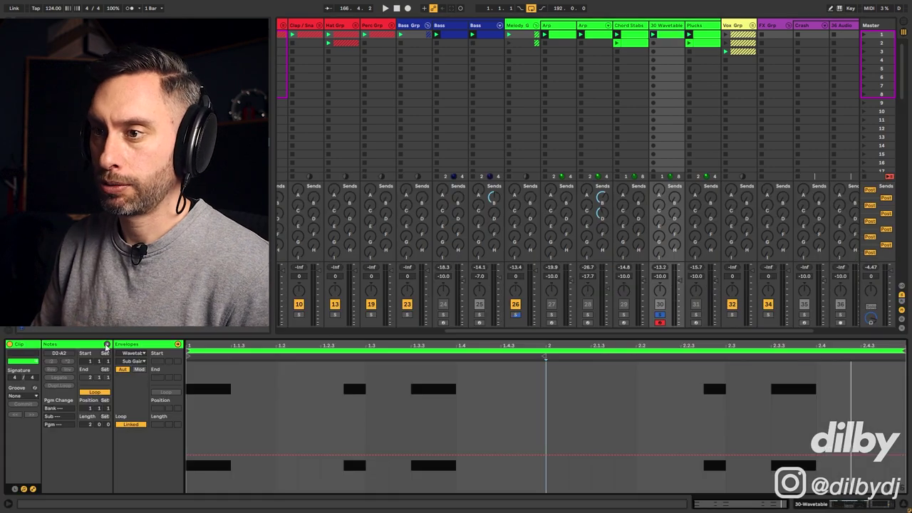
pyautogui.click(106, 345)
pyautogui.moveTo(229, 431); pyautogui.dragTo(833, 469)
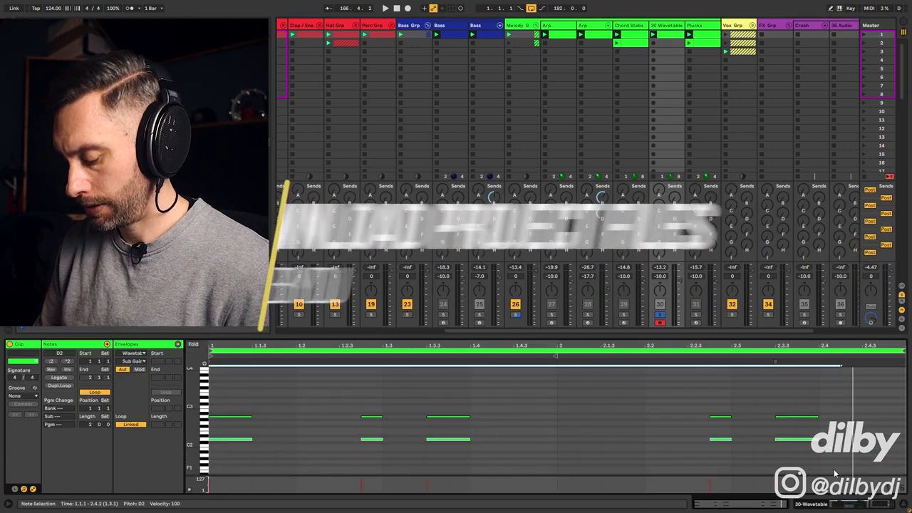
pyautogui.press('0')
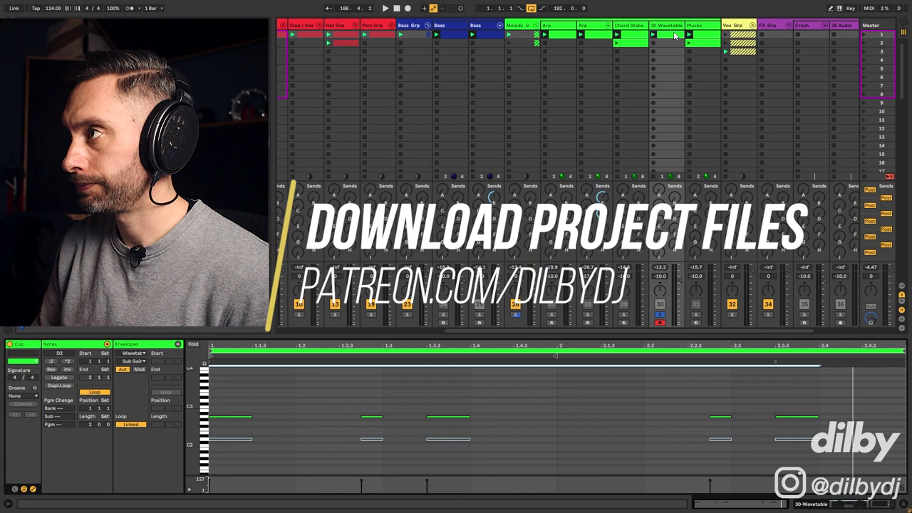
# Turn on Wavetable's Osc 2 with a wavetable position of 68% and transpose it up 7 semitones
pyautogui.hotkey('shift', 'Tab')
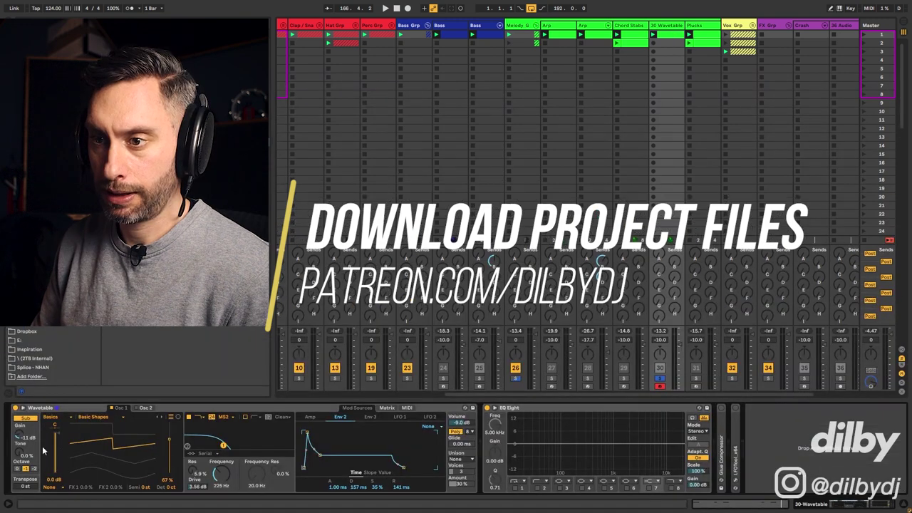
pyautogui.click(146, 408)
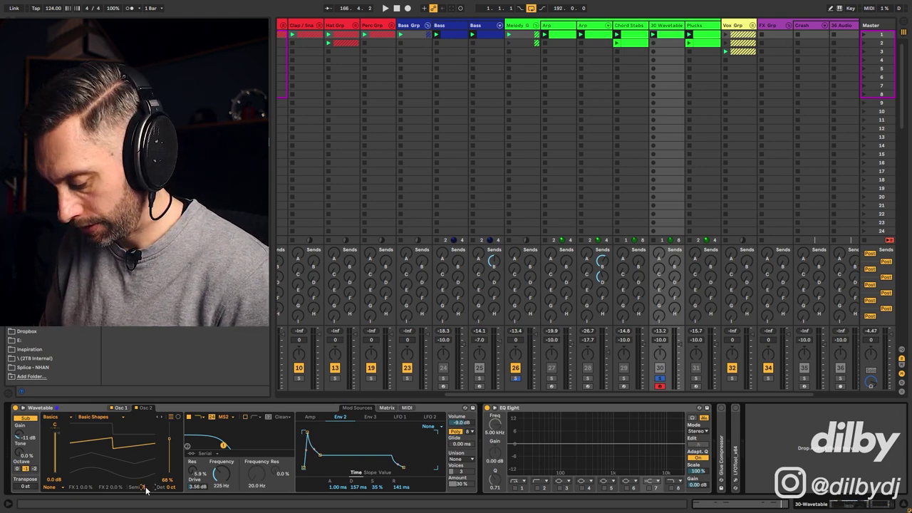
# In the Wavetable clip, deactivate the upper A2 notes and reactivate the lower D2 notes, and return to the track's devices
pyautogui.click(666, 38)
pyautogui.click(107, 345)
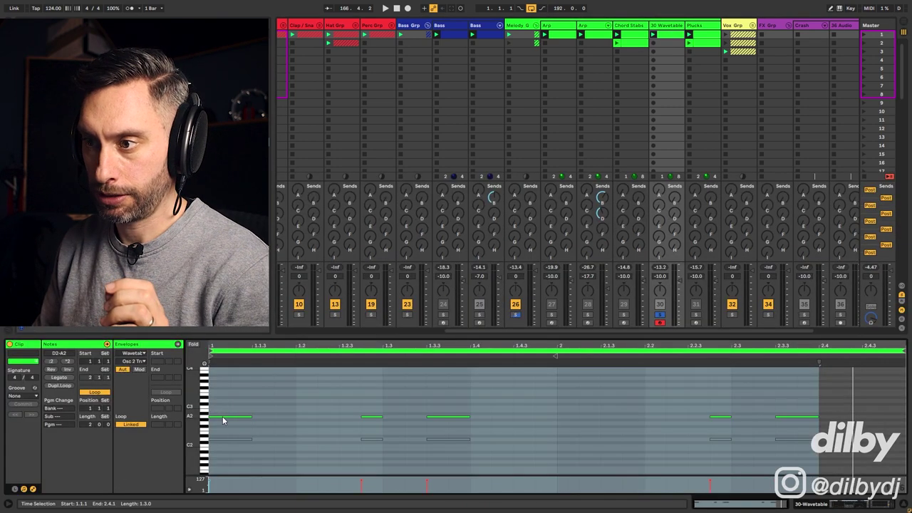
pyautogui.click(227, 420)
pyautogui.moveTo(226, 389); pyautogui.dragTo(835, 435)
pyautogui.hotkey('ctrl', 'a')
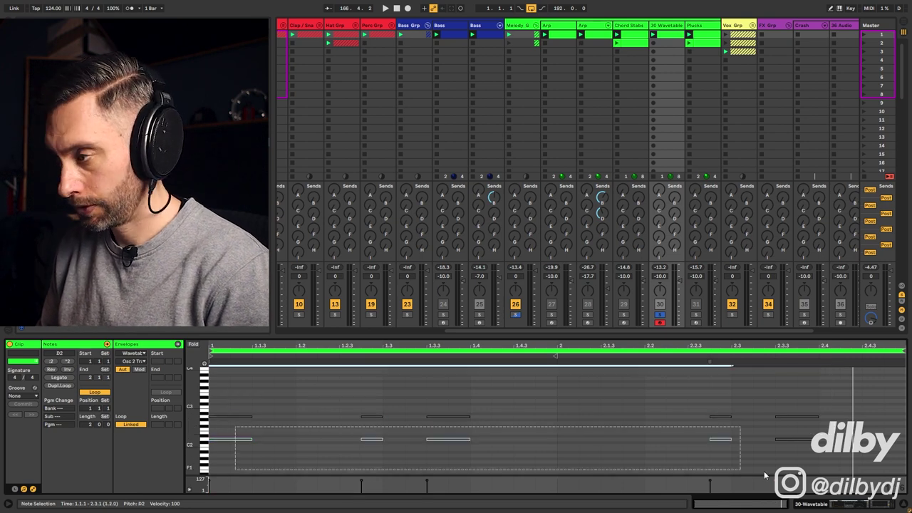
pyautogui.press('0')
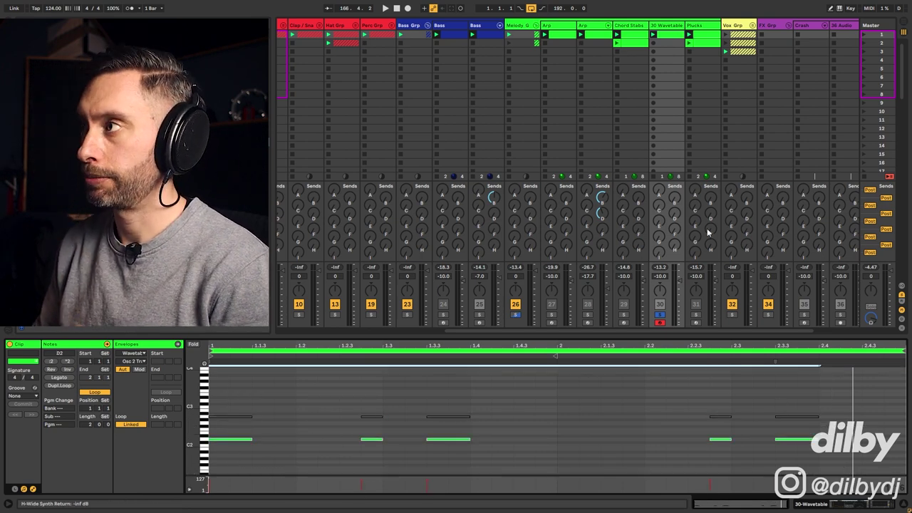
pyautogui.click(660, 27)
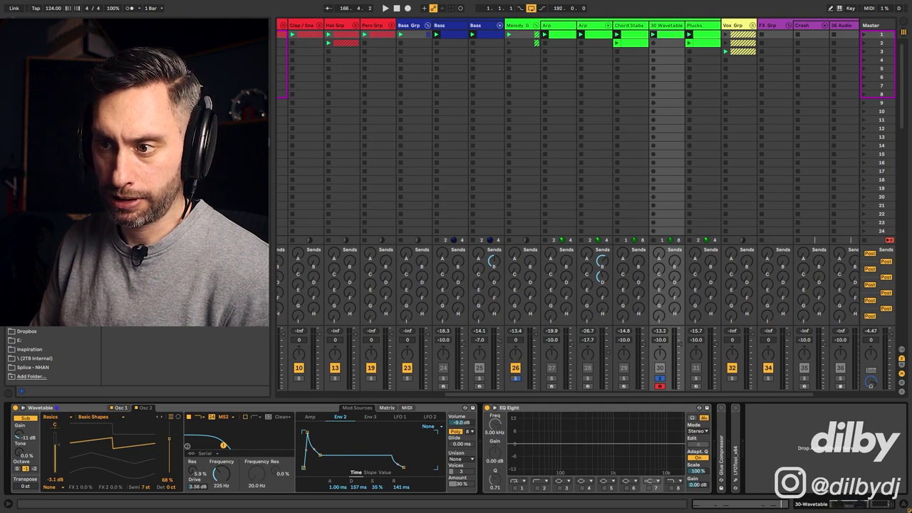
# Collapse EQ Eight's enlarged display and unsolo the Wavetable track
pyautogui.press('space')
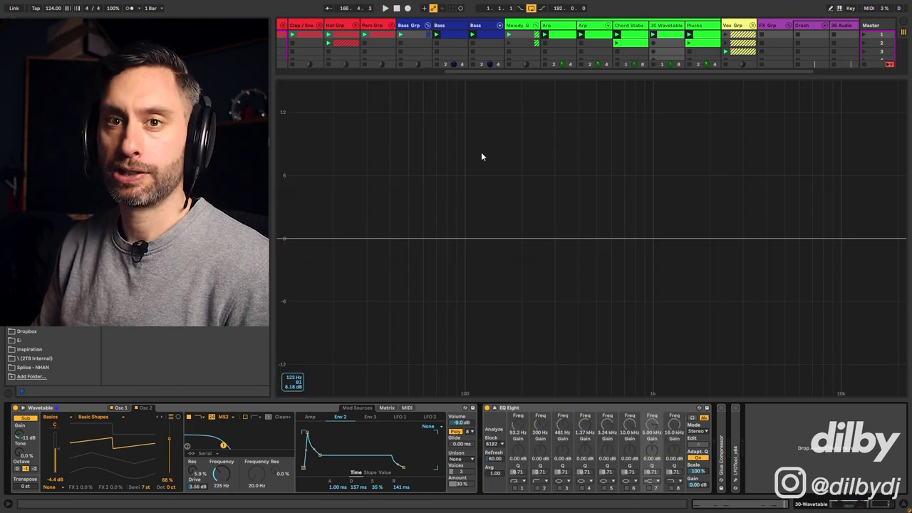
pyautogui.press('space')
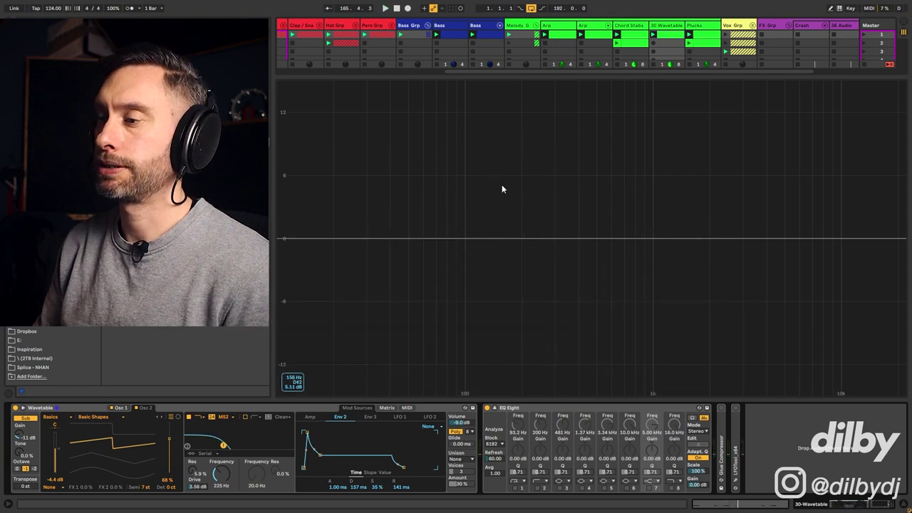
pyautogui.click(495, 408)
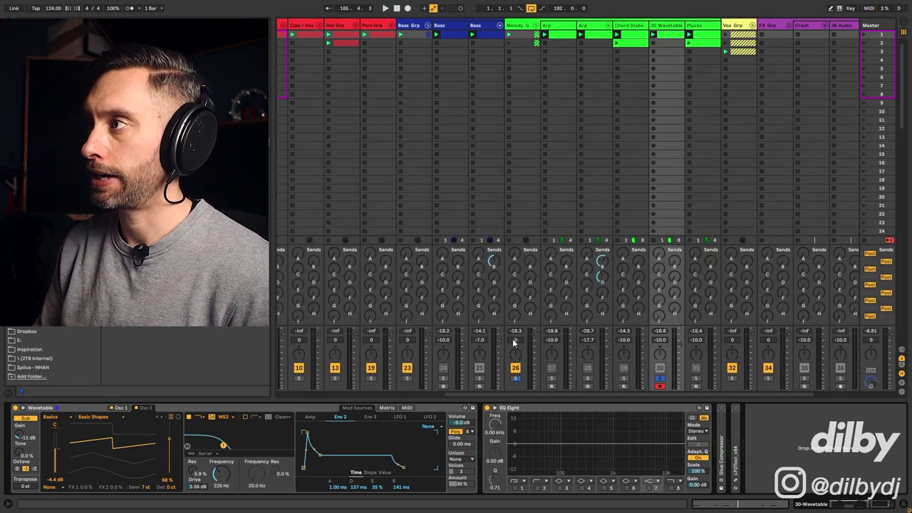
pyautogui.click(660, 378)
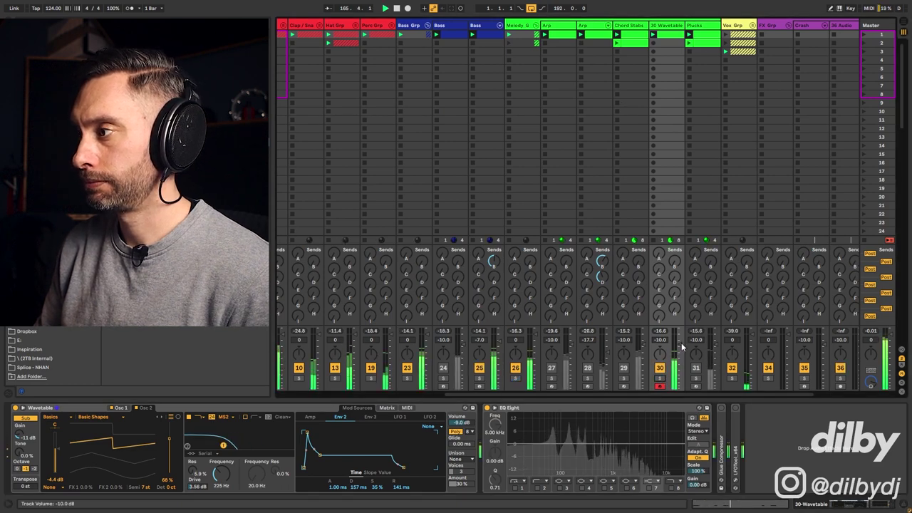
# Lower the Wavetable track's volume to -13 dB and raise its send B to the synth reverb
pyautogui.moveTo(681, 346); pyautogui.dragTo(680, 349)
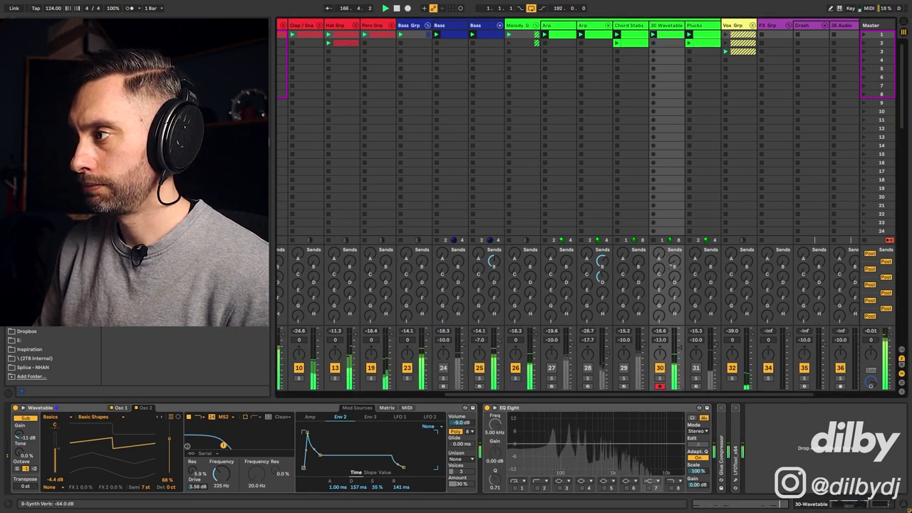
pyautogui.moveTo(675, 268); pyautogui.dragTo(674, 231)
pyautogui.moveTo(674, 273); pyautogui.dragTo(674, 279)
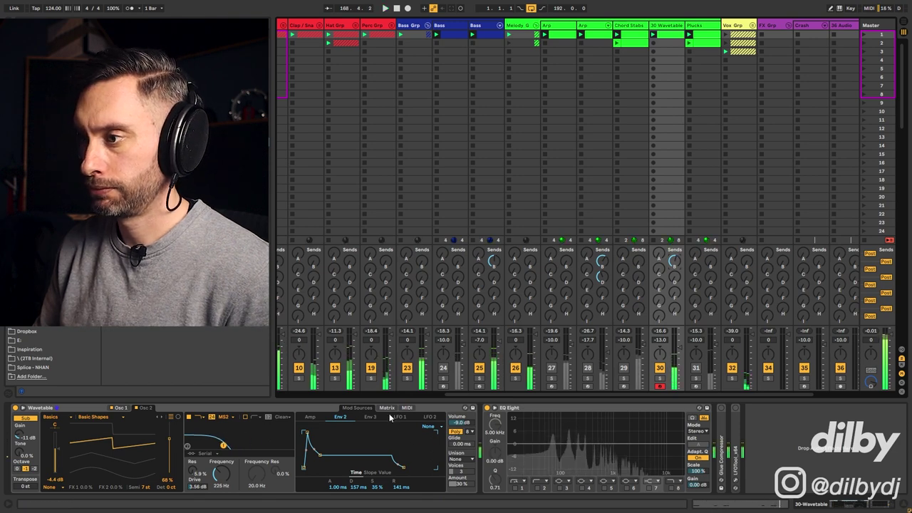
# Set Wavetable's unison mode to Classic with a 13% amount and enable a low cut in the track's EQ Eight
pyautogui.click(470, 459)
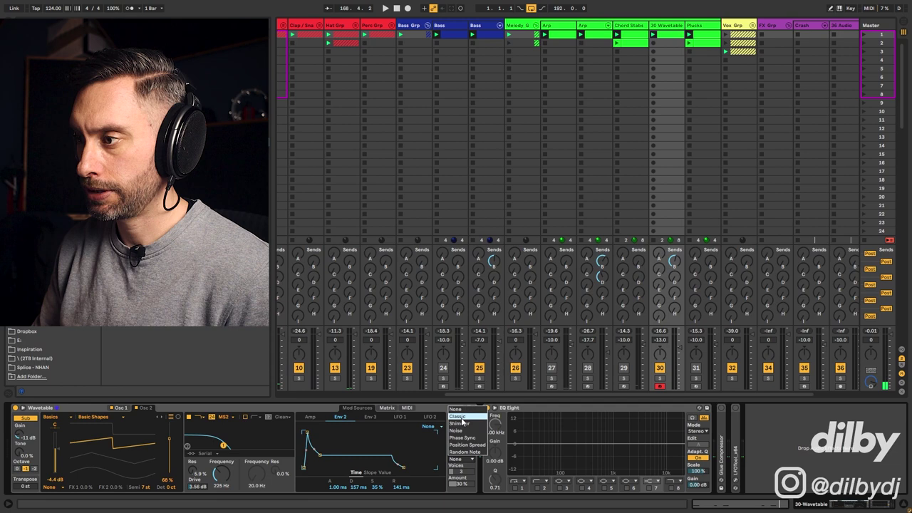
pyautogui.click(463, 426)
pyautogui.press('space')
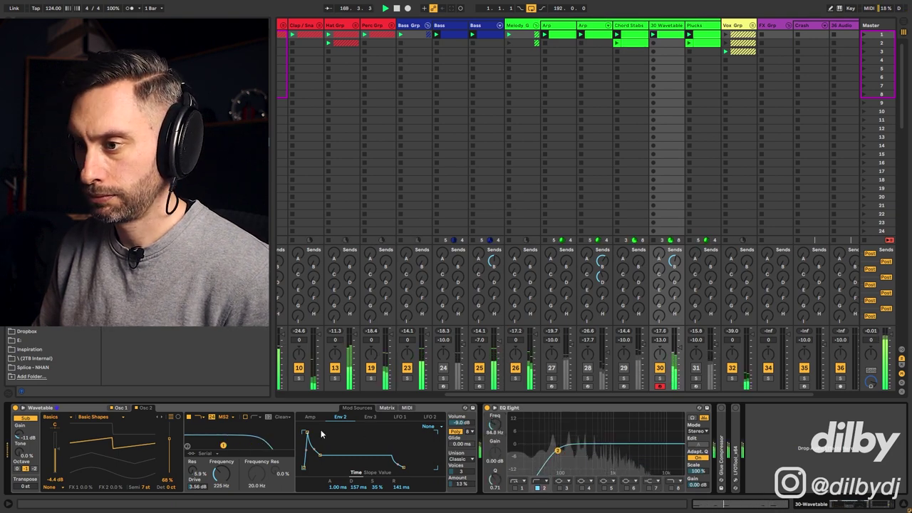
# Lower Wavetable's filter frequency to 130 Hz and the track volume to -14.5 dB during playback
pyautogui.press('space')
pyautogui.moveTo(220, 471); pyautogui.dragTo(223, 476)
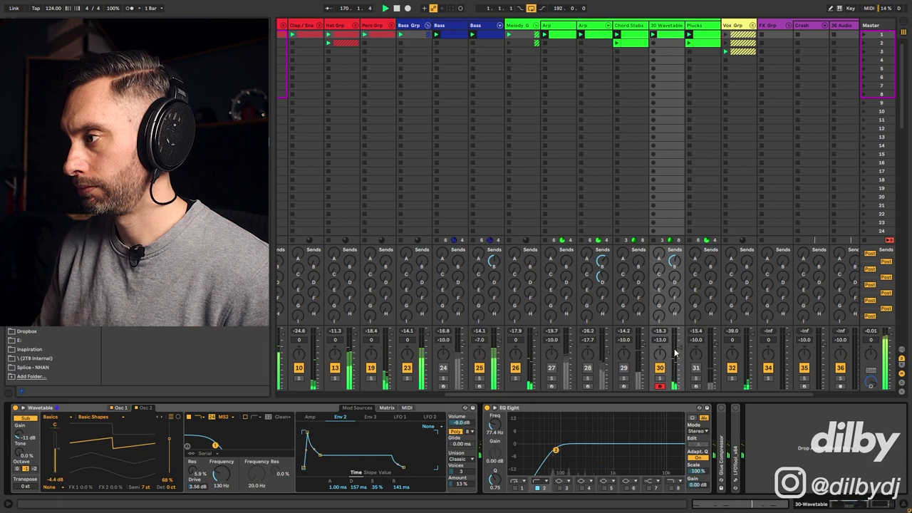
pyautogui.moveTo(676, 352); pyautogui.dragTo(675, 354)
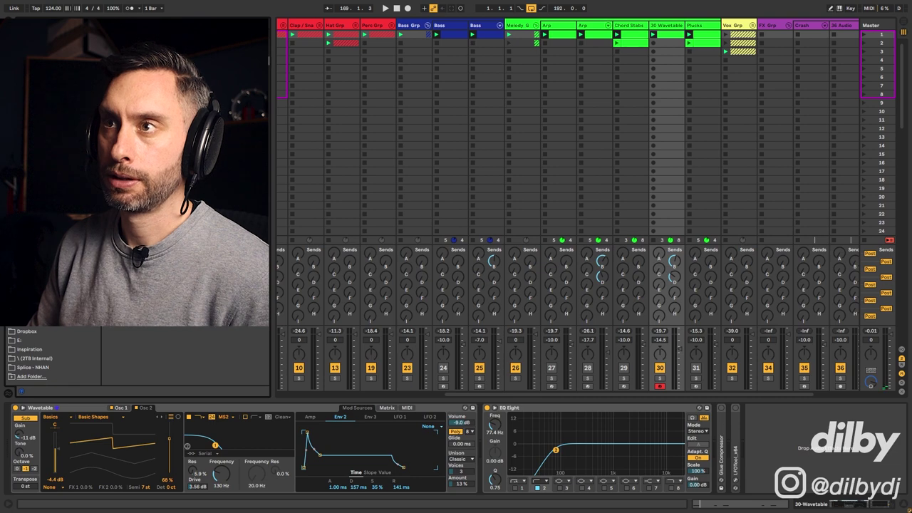
# Insert the Add some Random velocity preset before Wavetable, switch it on, set Random to 7 and audition it
pyautogui.moveTo(73, 384); pyautogui.dragTo(24, 447)
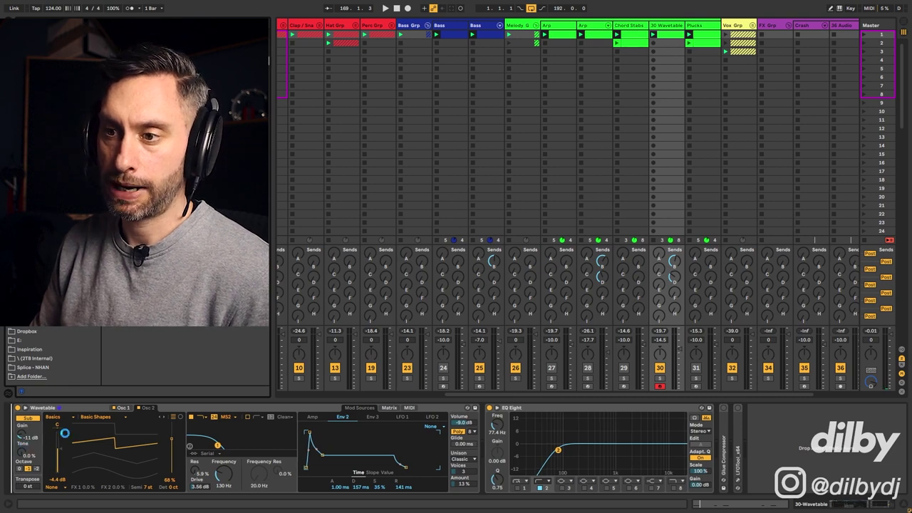
pyautogui.hscroll(-3, 76, 433)
pyautogui.doubleClick(76, 440)
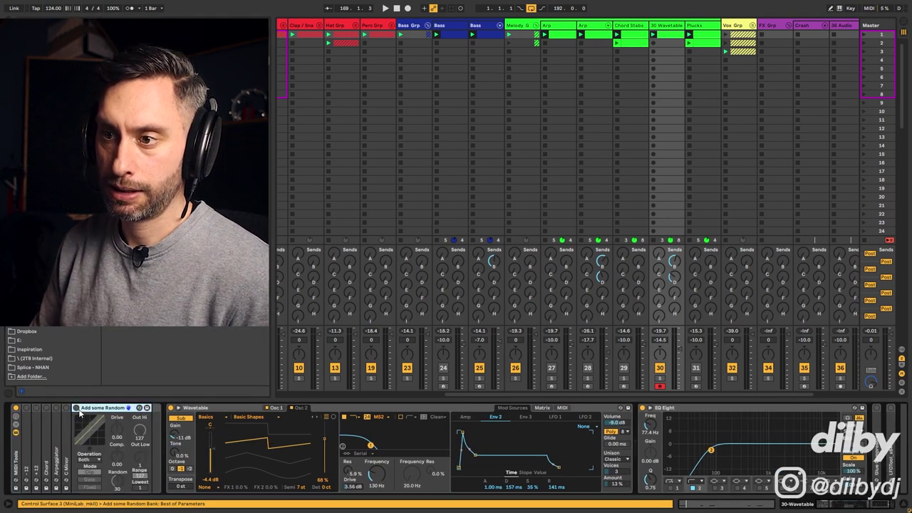
pyautogui.click(76, 407)
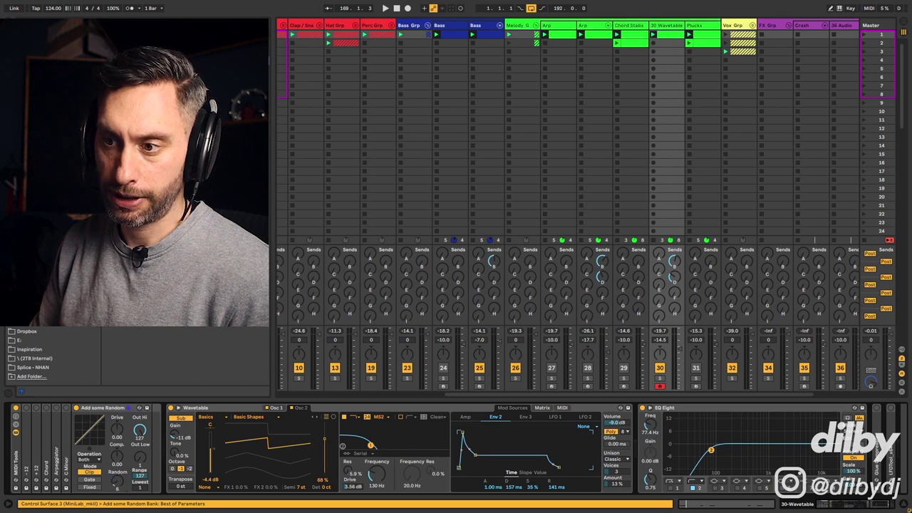
pyautogui.press('space')
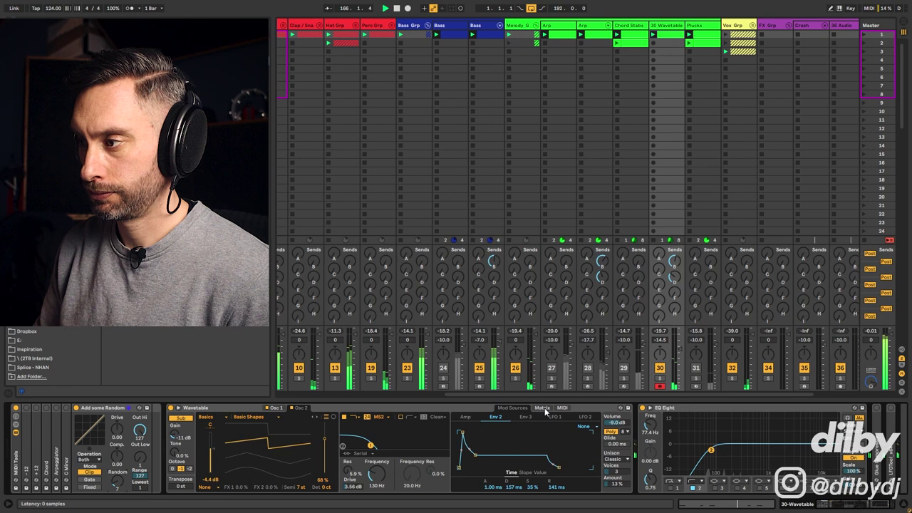
pyautogui.press('space')
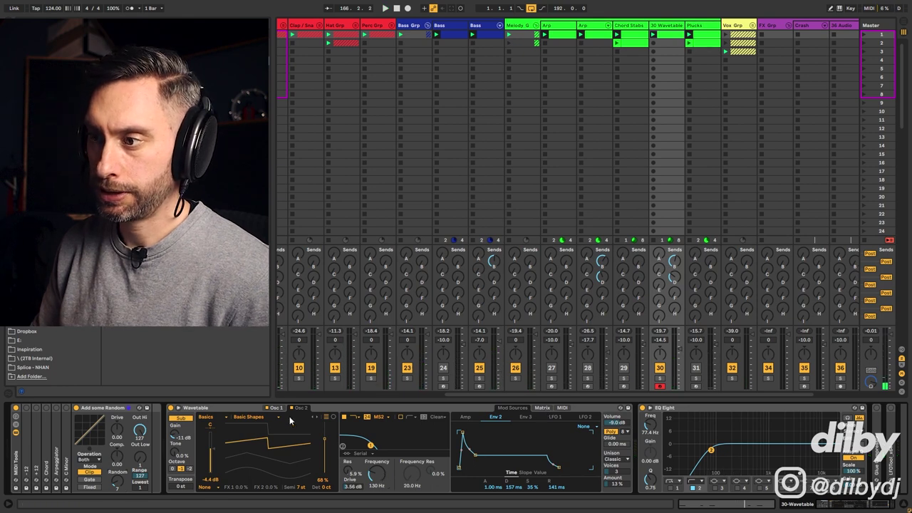
# In Wavetable's expanded view, raise the velocity modulation of Filter 1 frequency and lower the filter frequency to 74.9 Hz
pyautogui.click(180, 416)
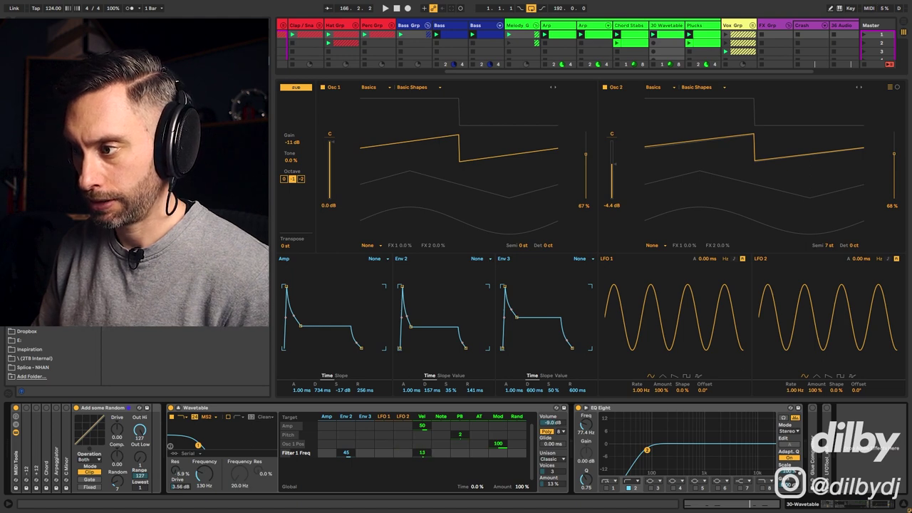
pyautogui.press('space')
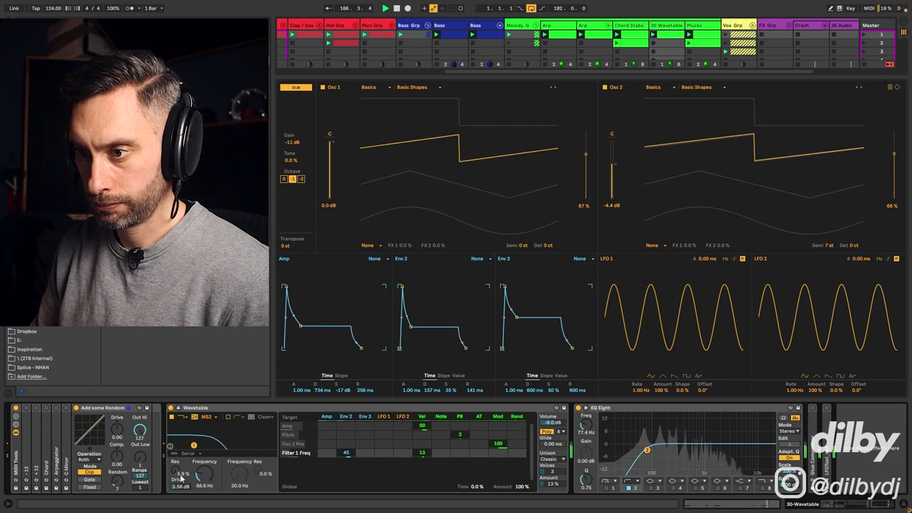
pyautogui.moveTo(422, 453); pyautogui.dragTo(422, 444)
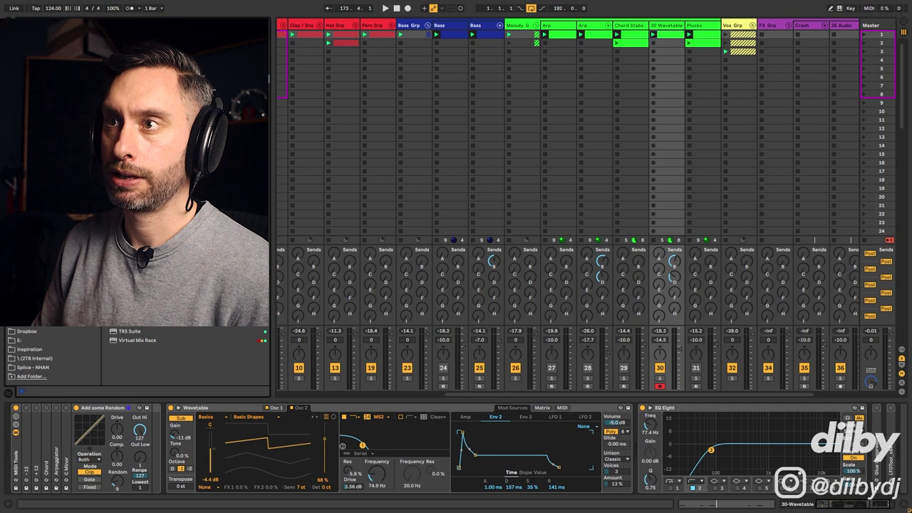
# Insert the A Bit Warmer saturator between Wavetable and EQ Eight, turn on its soft clip and audition the result
pyautogui.moveTo(627, 412); pyautogui.dragTo(649, 458)
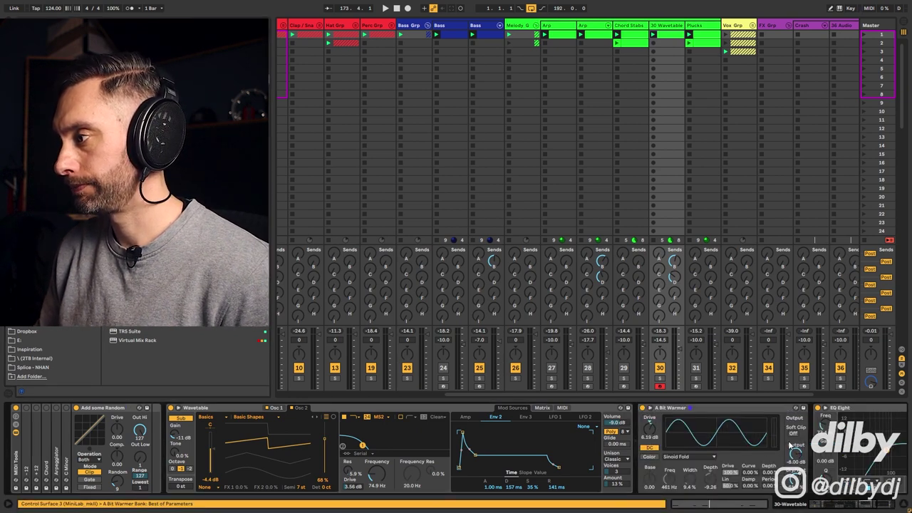
pyautogui.click(792, 433)
pyautogui.press('space')
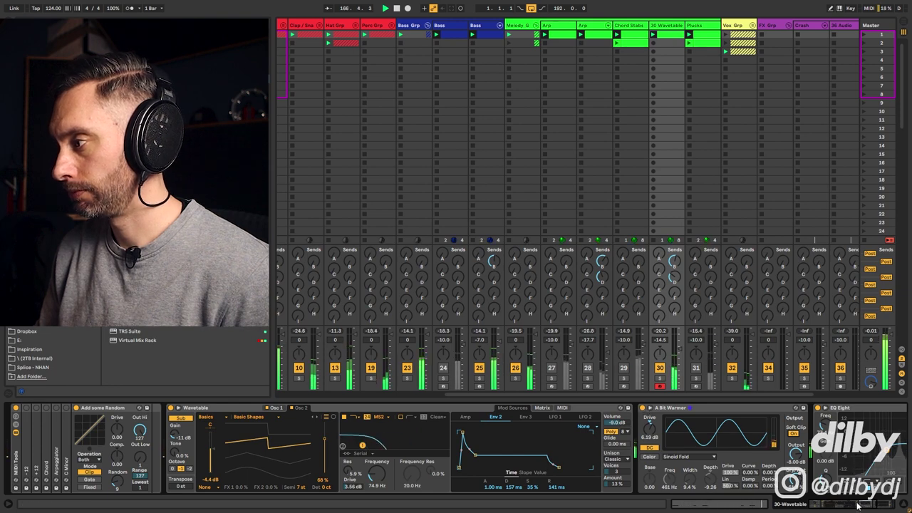
pyautogui.moveTo(858, 505); pyautogui.dragTo(876, 505)
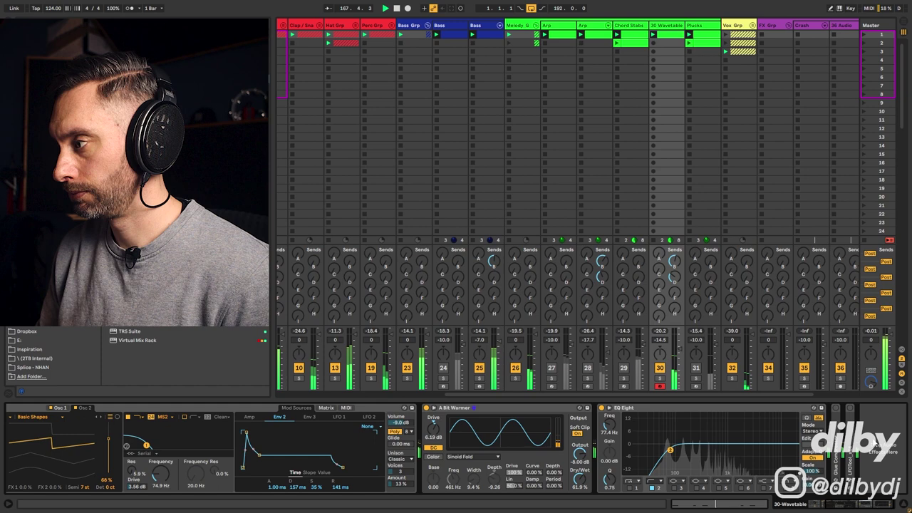
pyautogui.press('space')
# Move the Glue Compressor ahead of EQ Eight and switch it on
pyautogui.moveTo(835, 419); pyautogui.dragTo(610, 427)
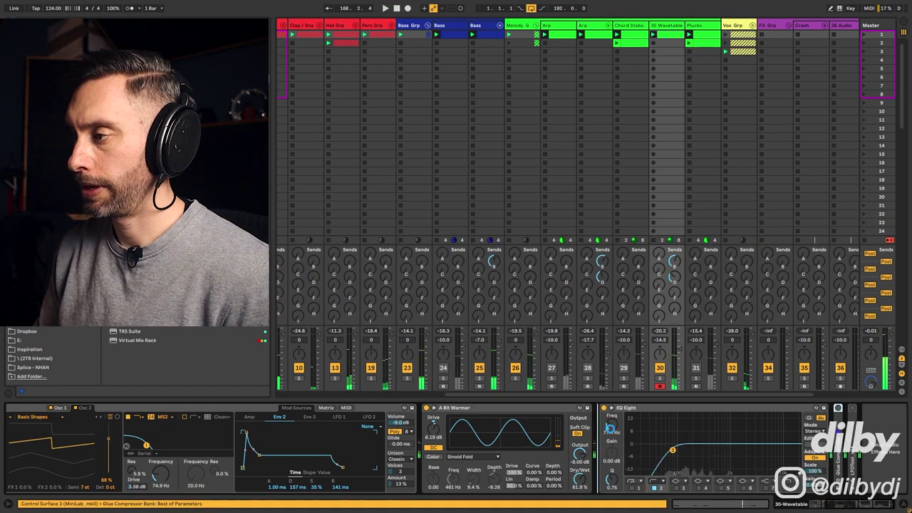
pyautogui.hotkey('ctrl', 'z')
pyautogui.click(600, 408)
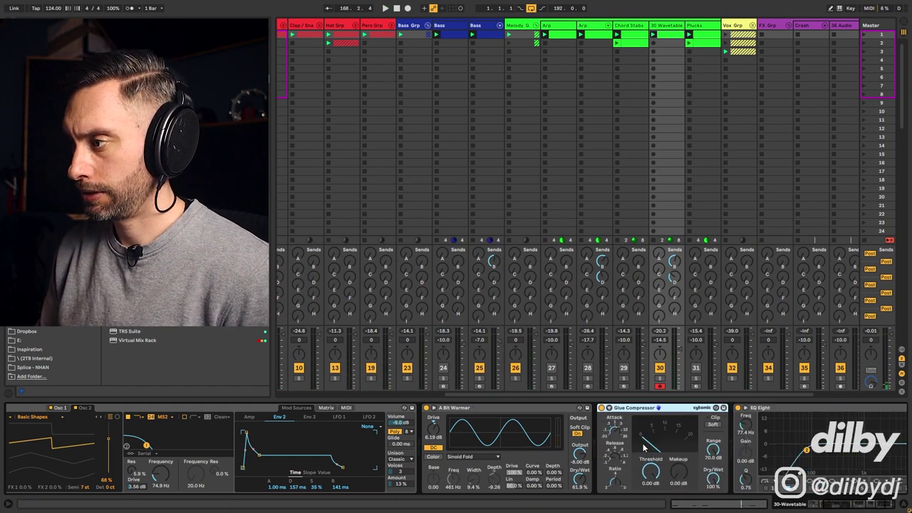
# Set the Glue Compressor to a -15.2 dB threshold, soft clipping and 3.02 dB makeup, and lower the track volume to -17 dB
pyautogui.moveTo(649, 471); pyautogui.dragTo(649, 498)
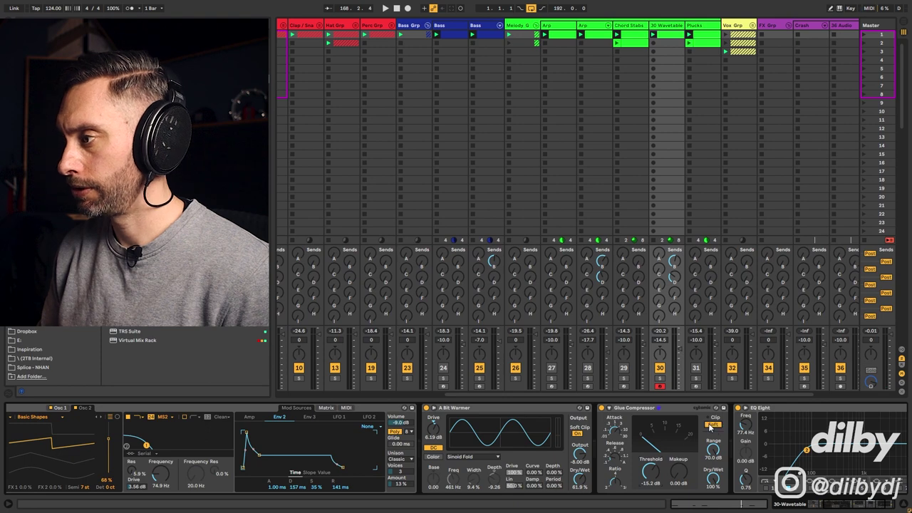
pyautogui.press('space')
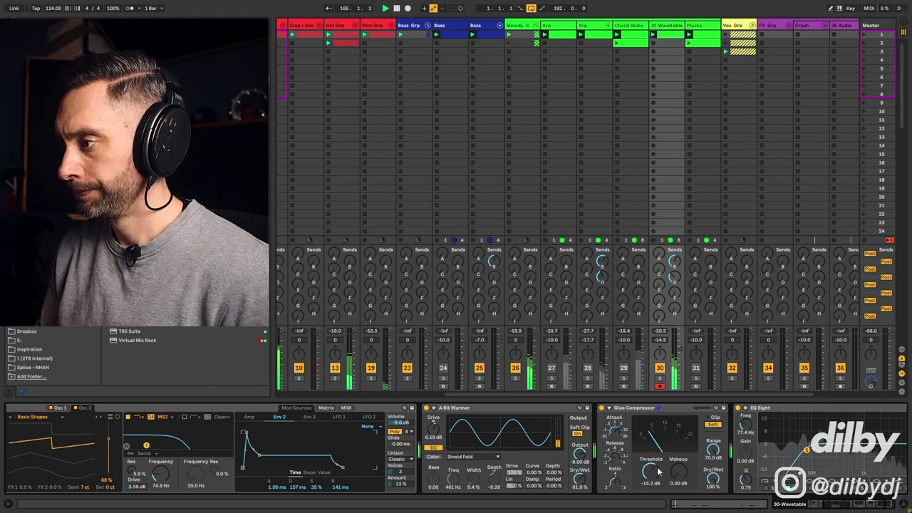
pyautogui.moveTo(676, 473); pyautogui.dragTo(677, 467)
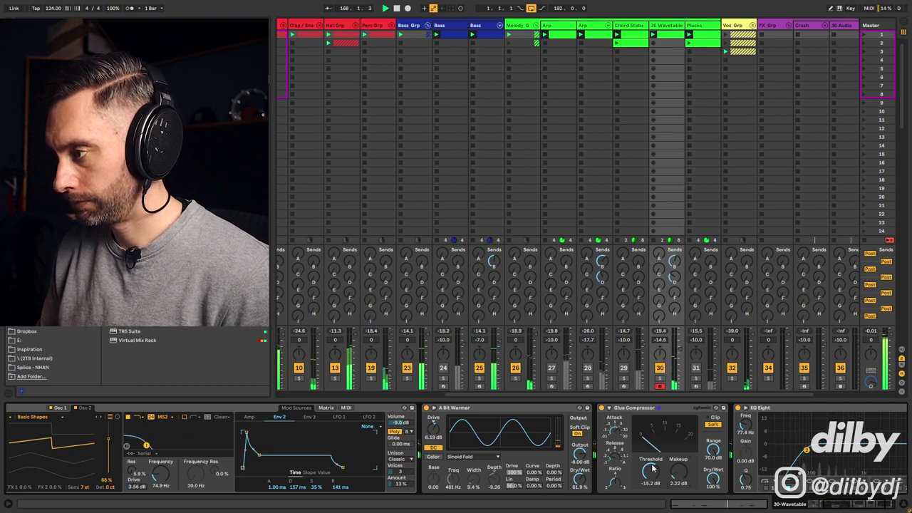
pyautogui.moveTo(677, 473); pyautogui.dragTo(677, 468)
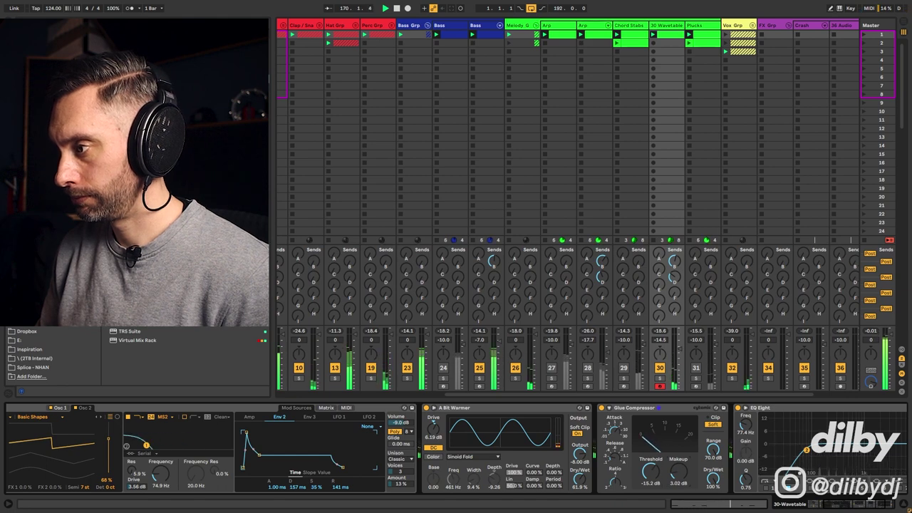
pyautogui.moveTo(679, 349)
pyautogui.mouseDown()
pyautogui.moveTo(679, 386)
pyautogui.moveTo(680, 354)
pyautogui.mouseUp()
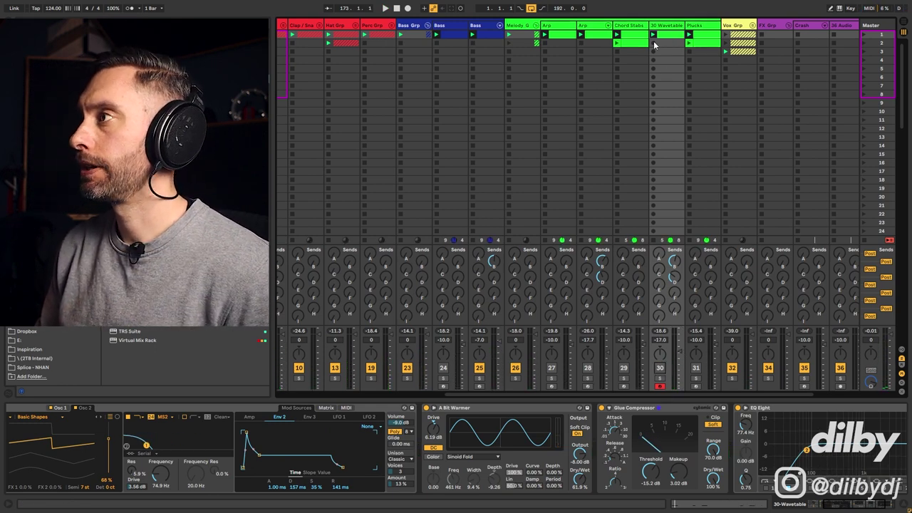
# Open the notes of the new Plucks track's clip and deactivate its lower A2 notes
pyautogui.click(702, 28)
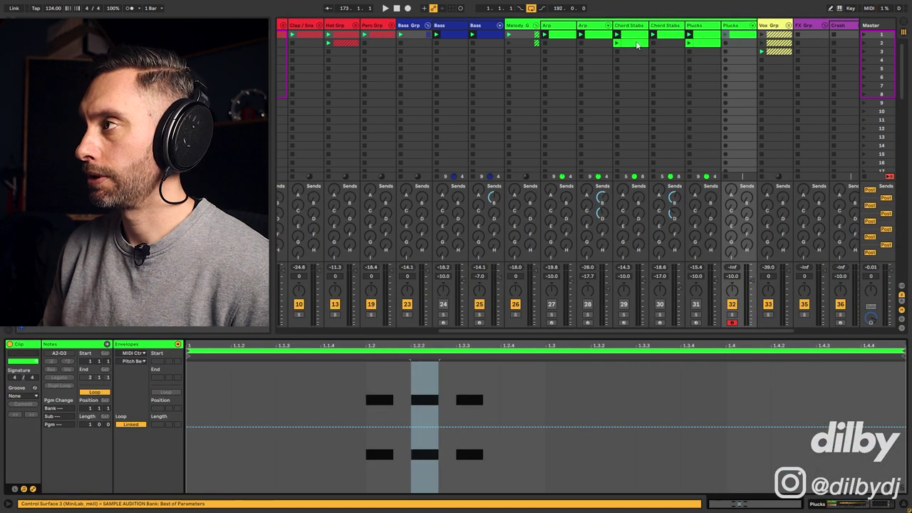
pyautogui.click(107, 344)
pyautogui.click(742, 25)
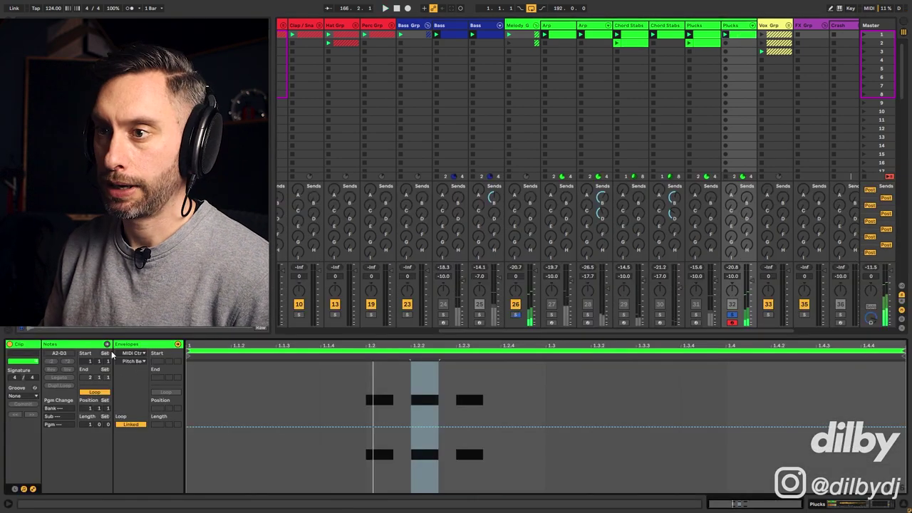
pyautogui.click(107, 344)
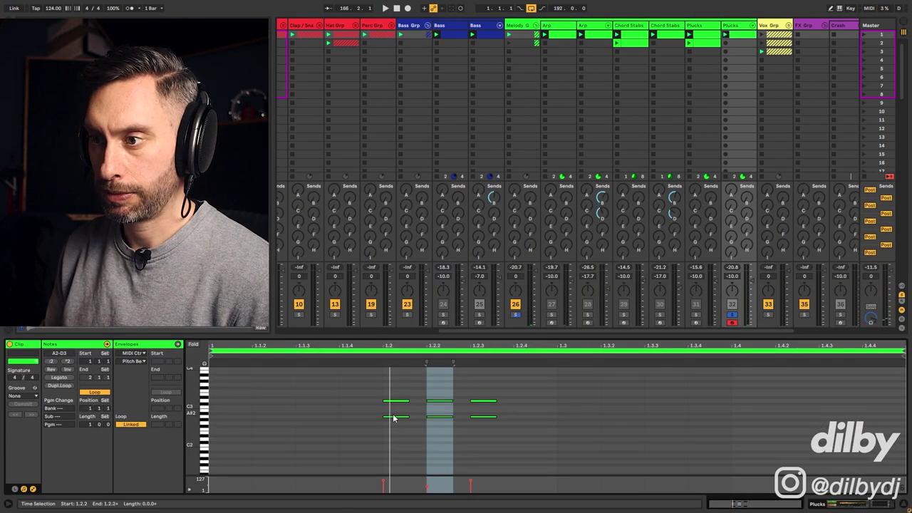
pyautogui.moveTo(376, 411); pyautogui.dragTo(521, 427)
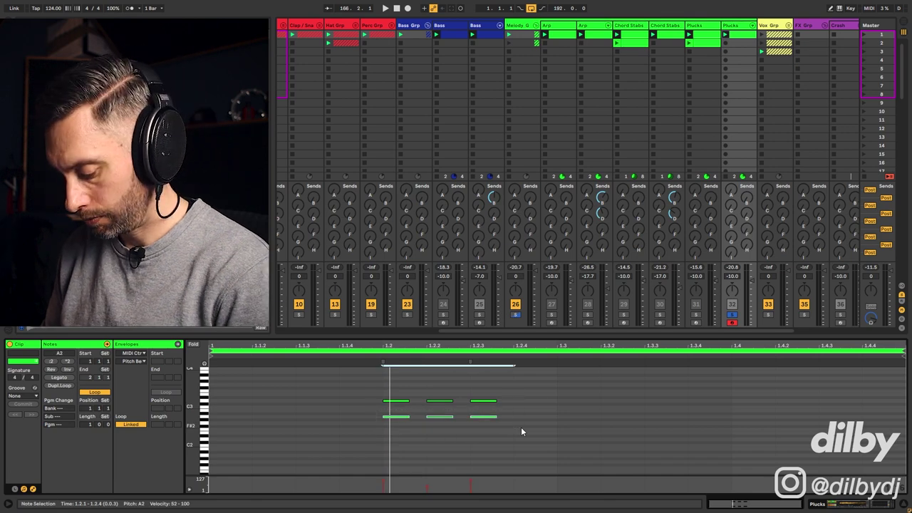
pyautogui.press('space')
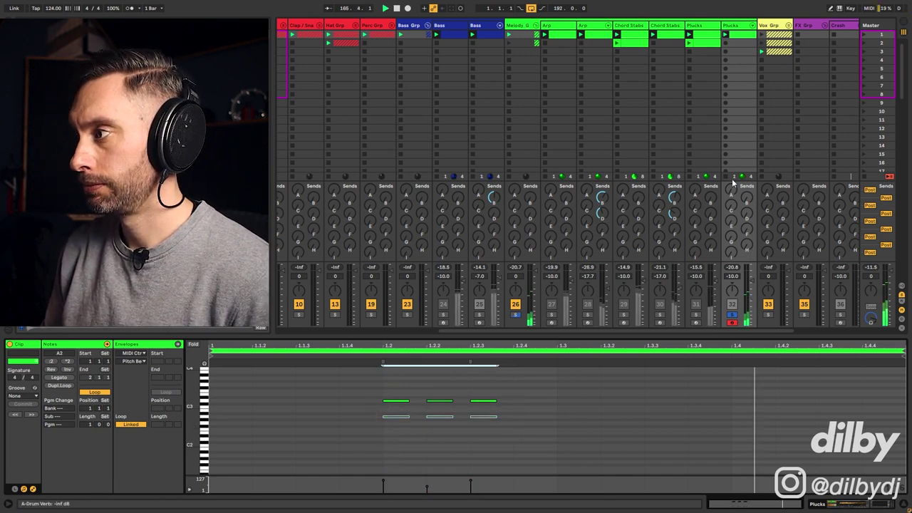
# Return to the new Plucks track's devices, raise its send B and add a 150 Hz low cut in EQ Eight
pyautogui.click(738, 27)
pyautogui.press('space')
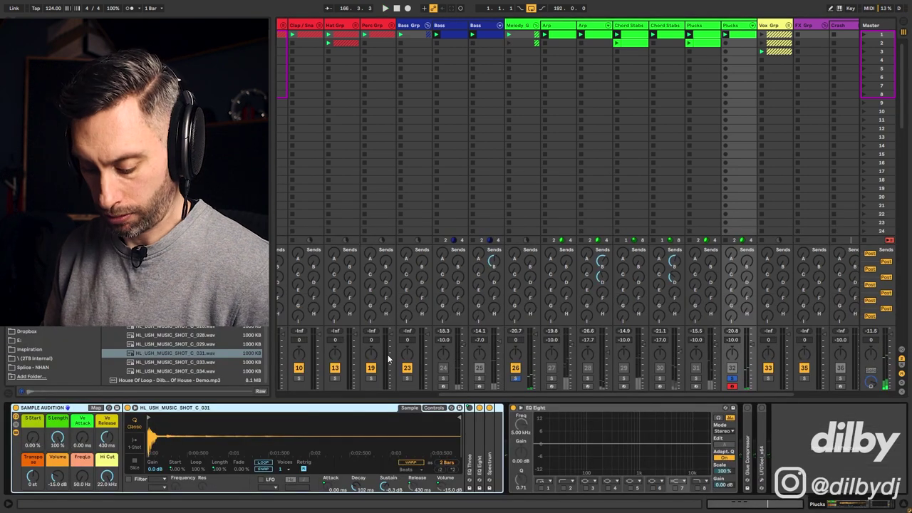
pyautogui.moveTo(746, 262); pyautogui.dragTo(746, 239)
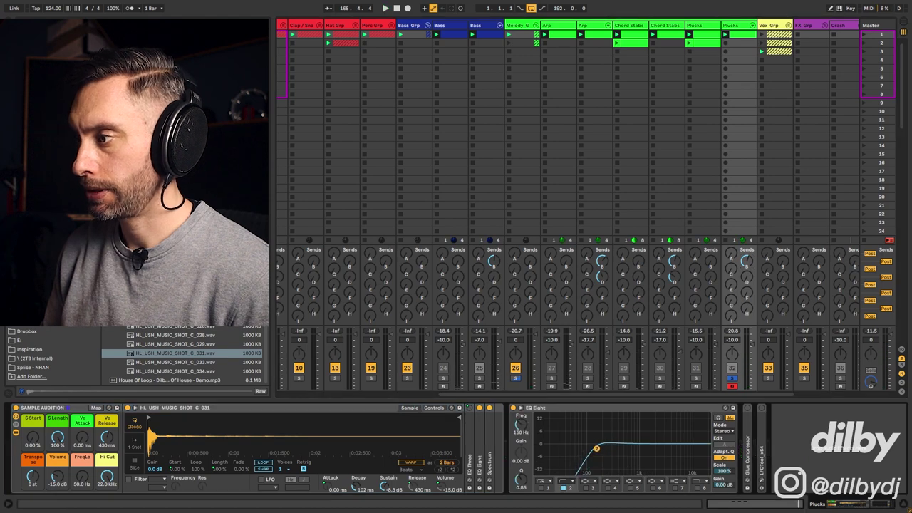
# Give the new Plucks sound a 537 ms decay, -5.3 dB sustain and a low cut near 170 Hz, and audition it in the full mix
pyautogui.moveTo(597, 448); pyautogui.dragTo(600, 448)
pyautogui.press('space')
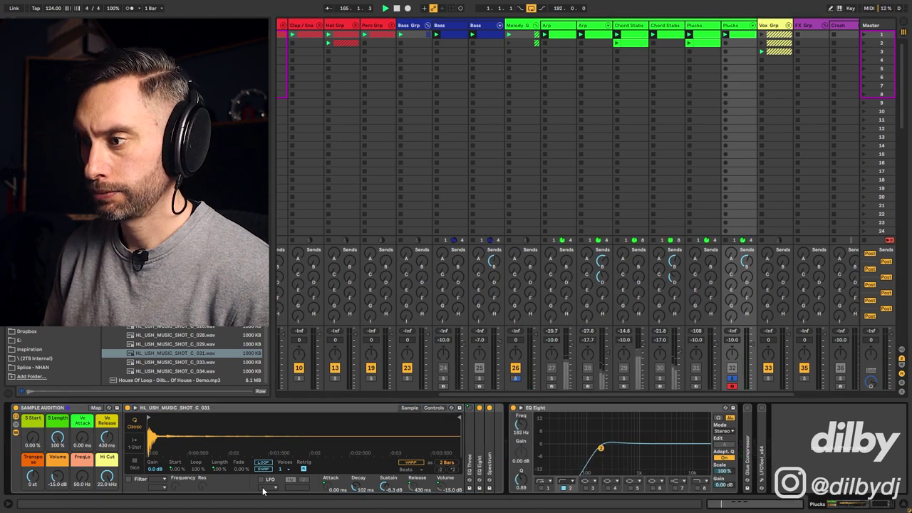
pyautogui.press('space')
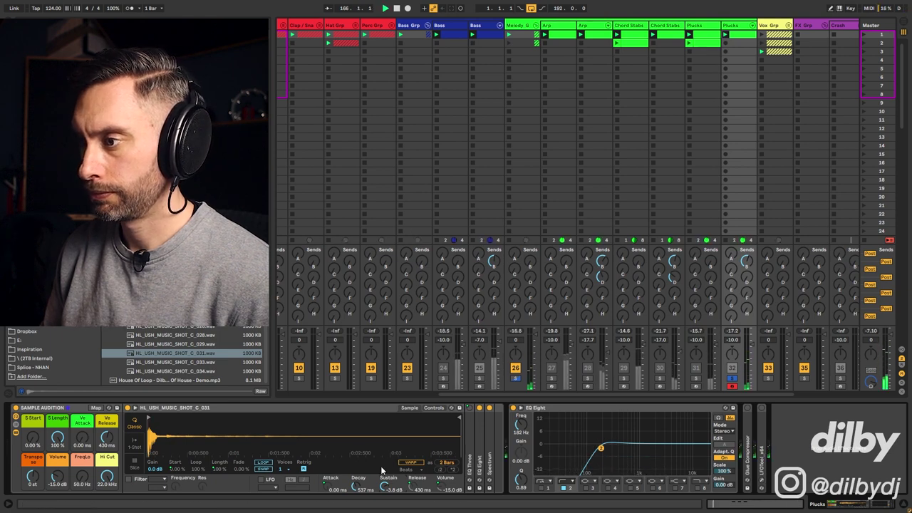
pyautogui.moveTo(386, 488); pyautogui.dragTo(386, 496)
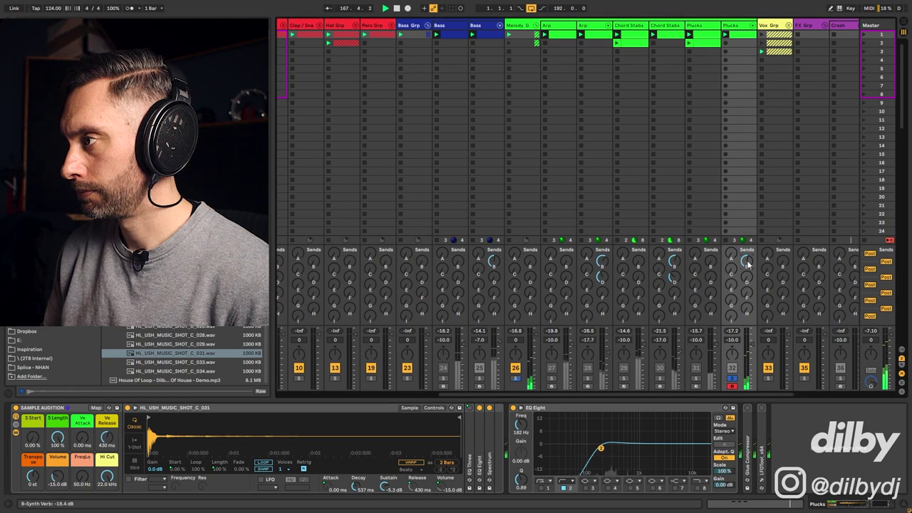
pyautogui.click(731, 378)
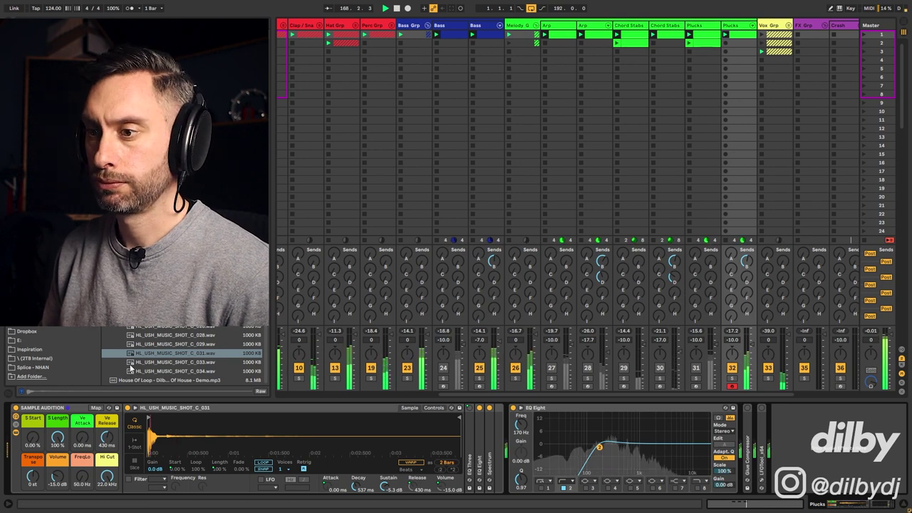
# Transpose the new Plucks sample up 12 st, set its low cut to 167 Hz and reset send D while the mix plays
pyautogui.moveTo(33, 476); pyautogui.dragTo(32, 440)
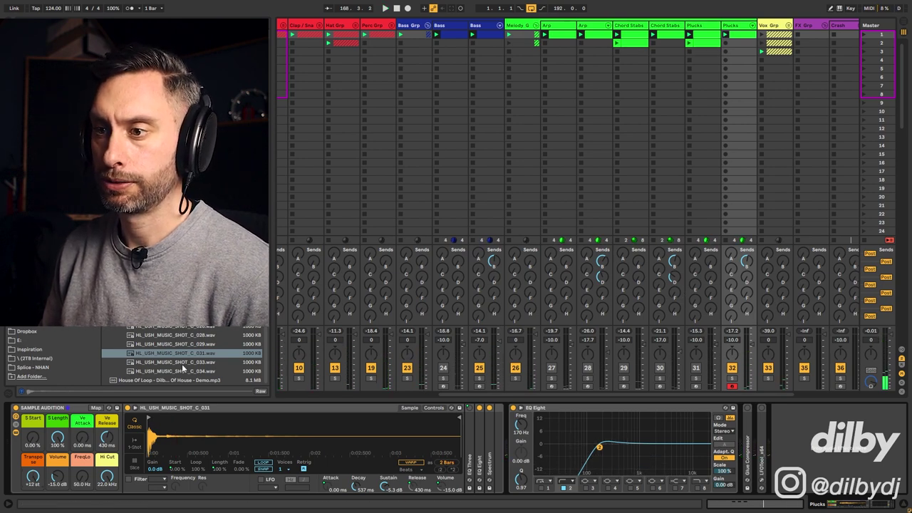
pyautogui.press('space')
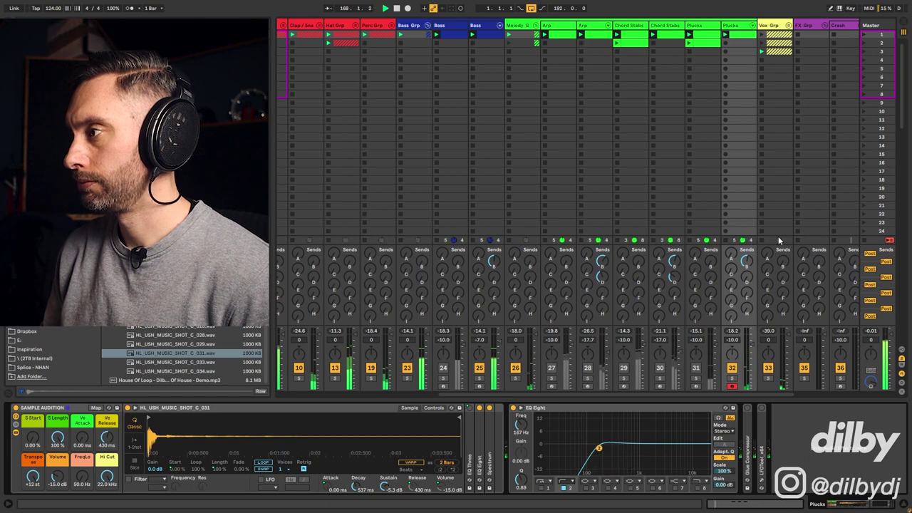
pyautogui.doubleClick(747, 277)
pyautogui.press('space')
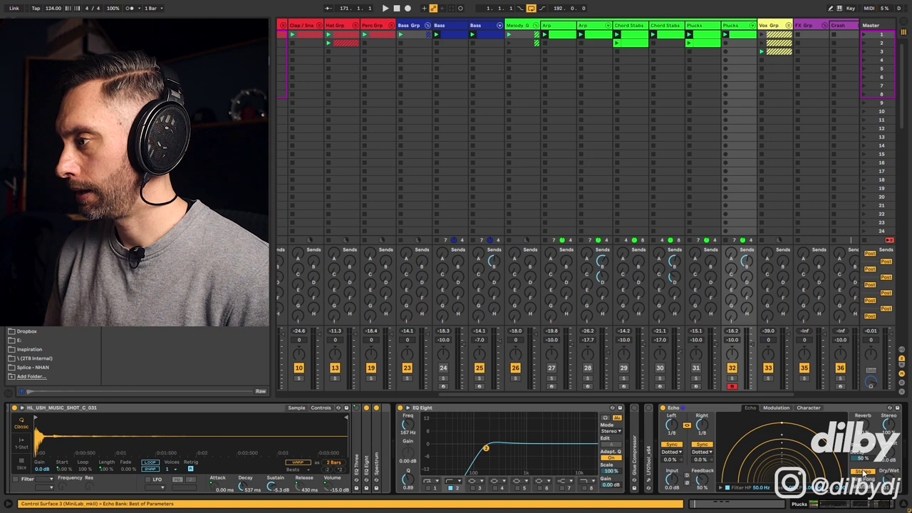
# Set the Echo on the new Plucks track to synced 1/4 dotted delays for both channels, comparing them with straight notes
pyautogui.click(700, 451)
pyautogui.click(699, 461)
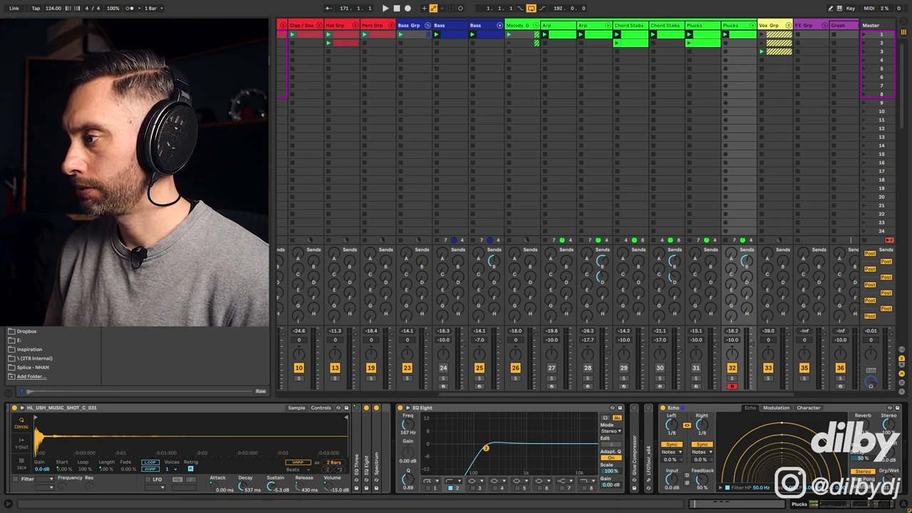
pyautogui.press('space')
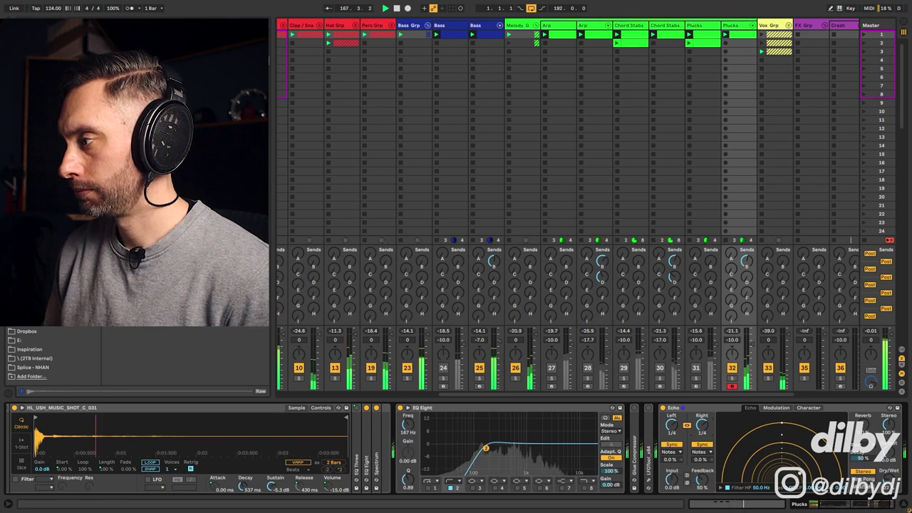
pyautogui.click(703, 452)
pyautogui.click(700, 473)
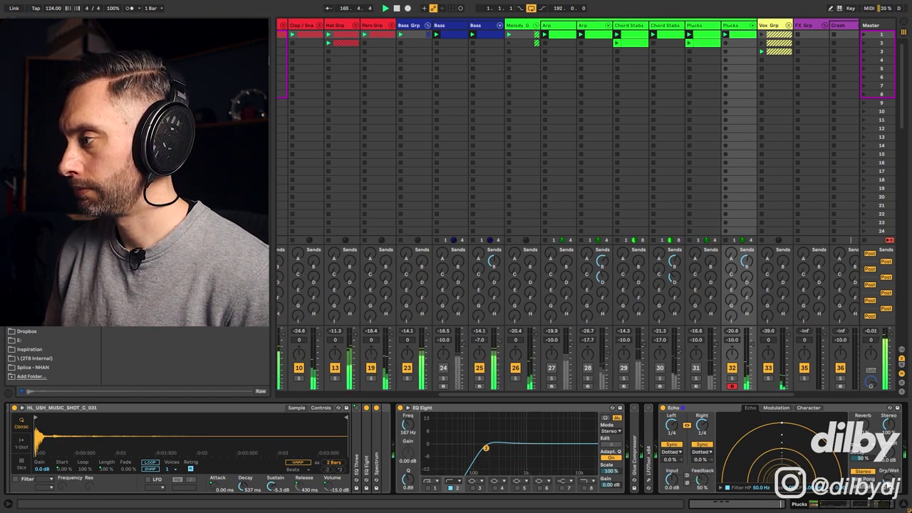
# Move LFOTool behind Echo in the new Plucks track's device chain and compare the track soloed and in the mix
pyautogui.click(732, 378)
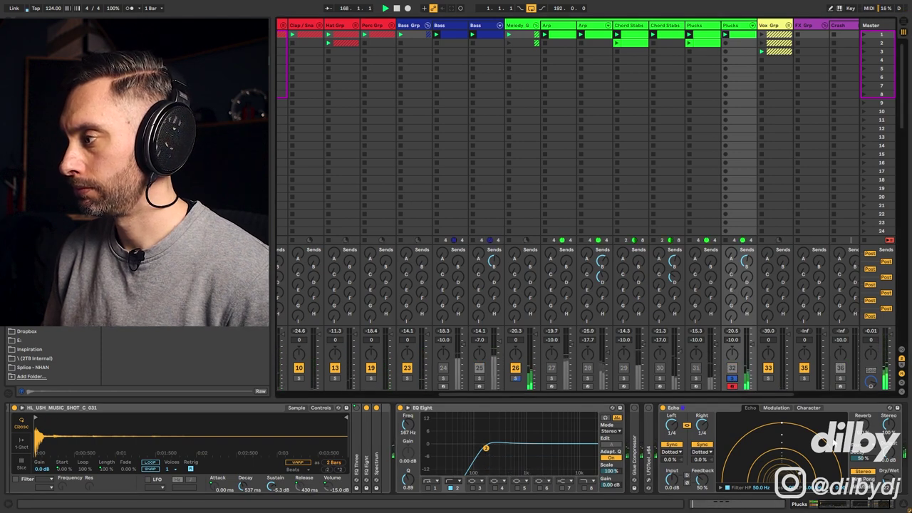
pyautogui.moveTo(841, 505); pyautogui.dragTo(868, 505)
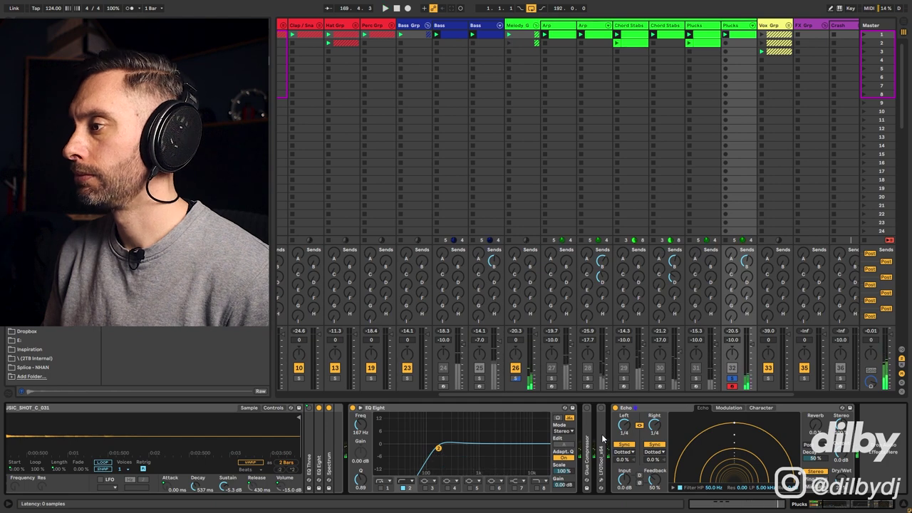
pyautogui.moveTo(602, 438); pyautogui.dragTo(851, 411)
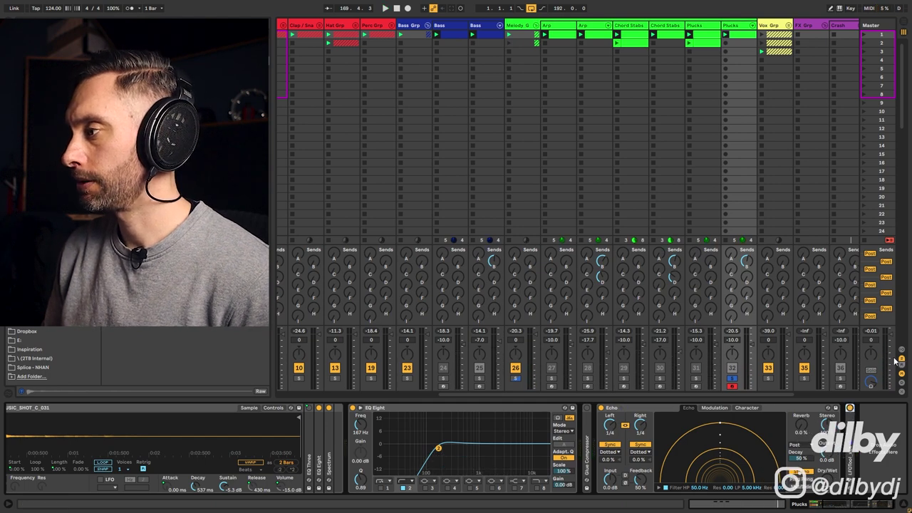
pyautogui.press('space')
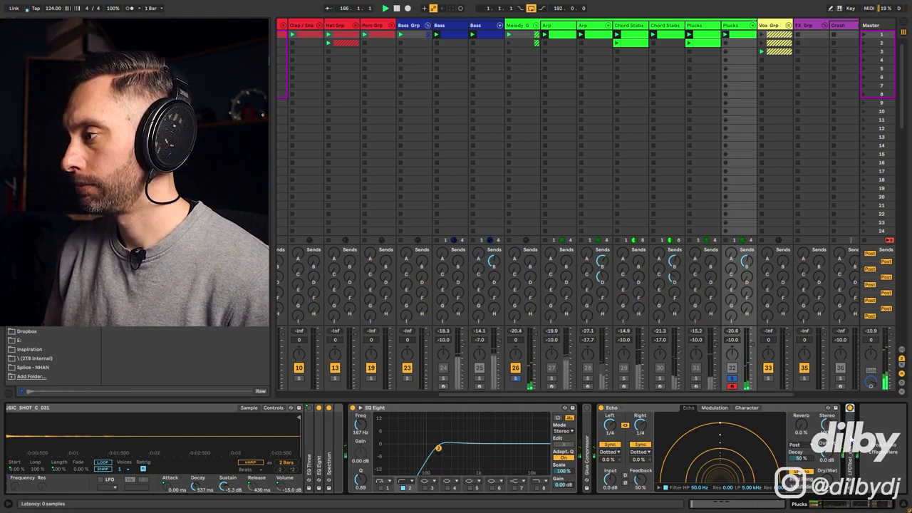
pyautogui.click(733, 378)
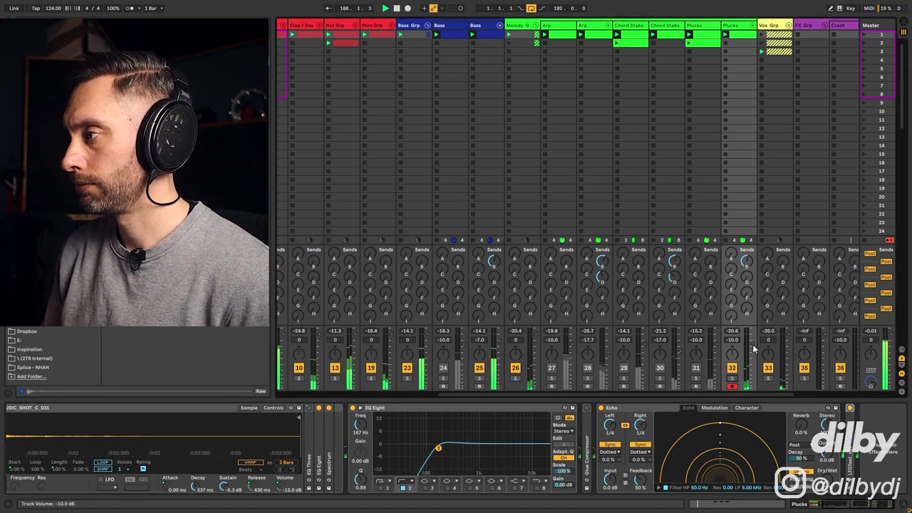
# Raise the new Plucks track's volume to -6.6 dB and its EQ Eight low cut to 225 Hz
pyautogui.scroll(2, 754, 348)
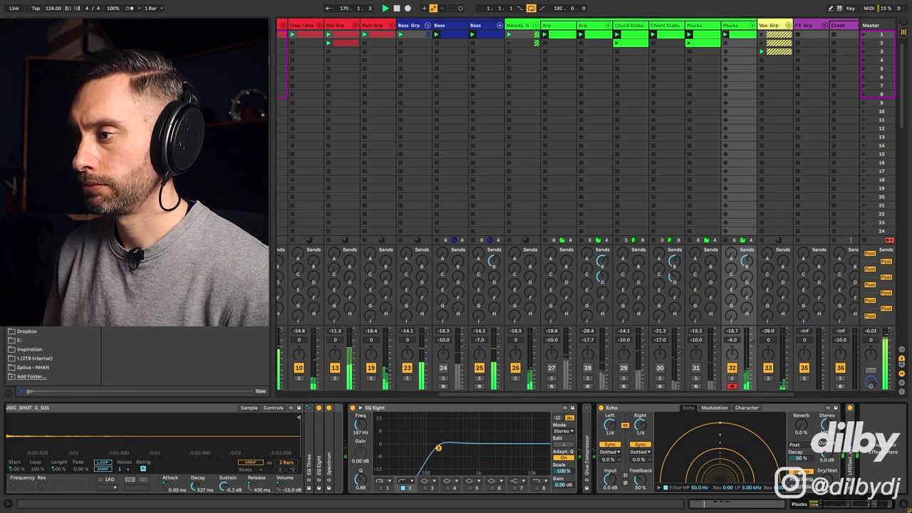
pyautogui.moveTo(438, 447); pyautogui.dragTo(445, 451)
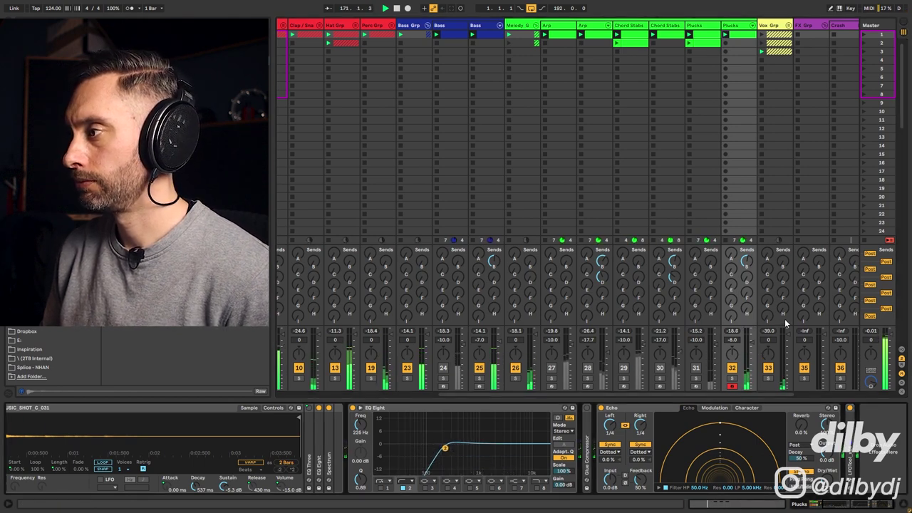
pyautogui.scroll(2, 754, 343)
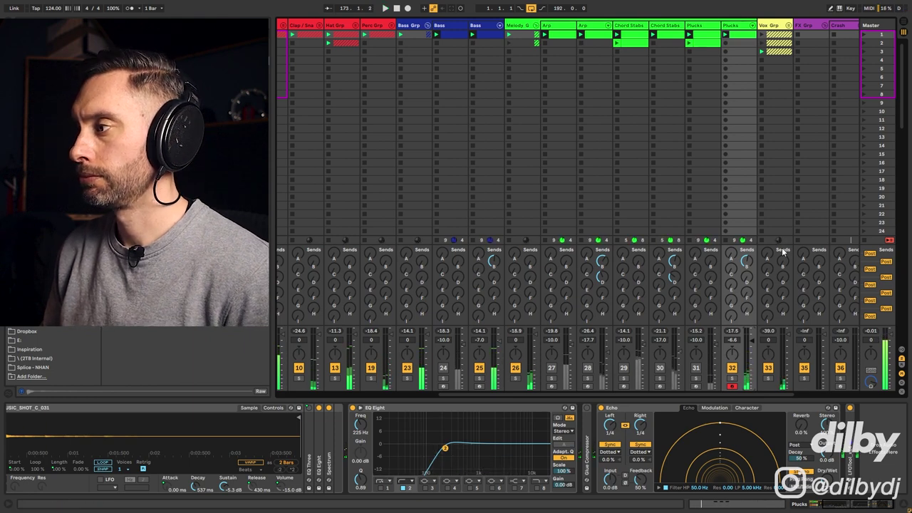
pyautogui.press('space')
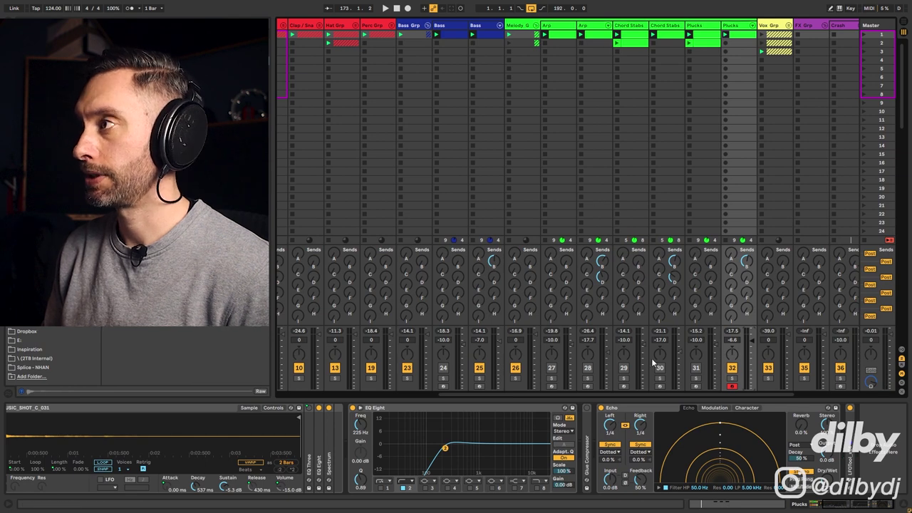
# Enable the new Chord Stabs track in the mix and set its Wavetable sub oscillator's transpose to -12 st
pyautogui.press('space')
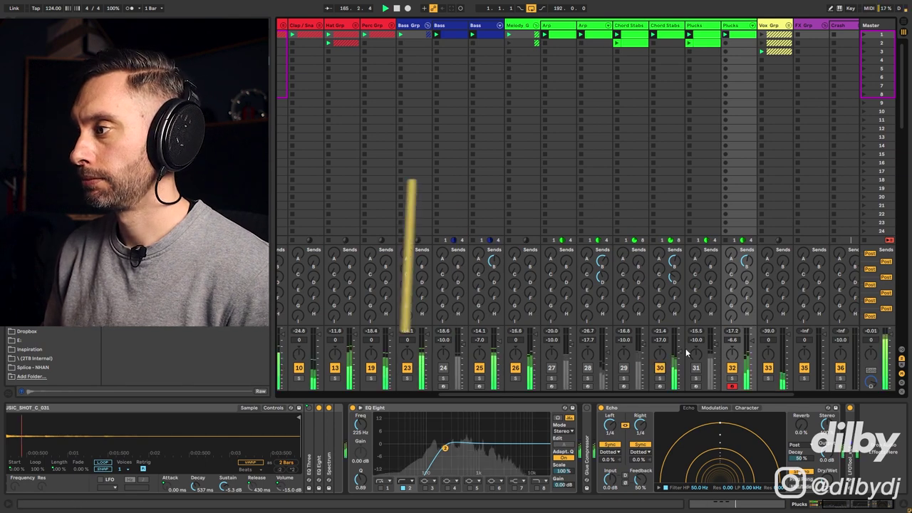
pyautogui.click(672, 56)
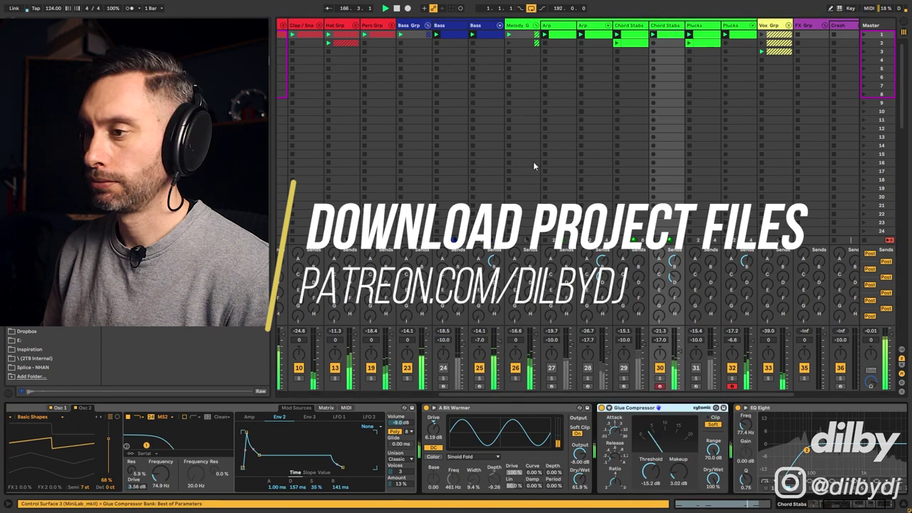
pyautogui.moveTo(869, 506); pyautogui.dragTo(833, 505)
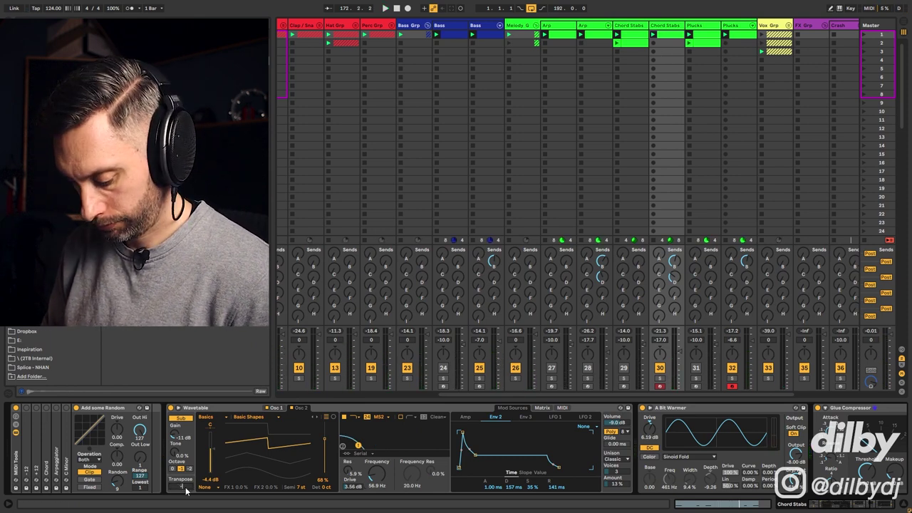
pyautogui.press('space')
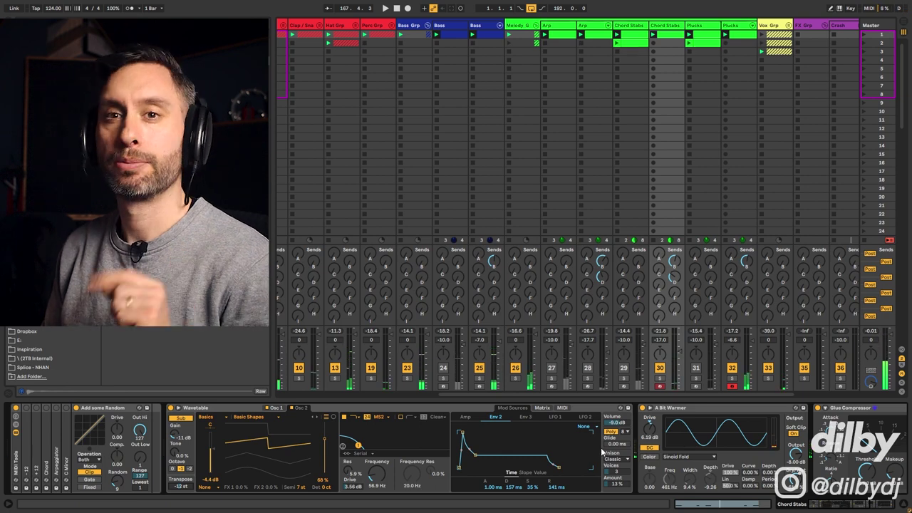
# Solo the new Chord Stabs track, raise its EQ Eight low cut to 100 Hz, and unsolo it
pyautogui.moveTo(834, 506); pyautogui.dragTo(859, 507)
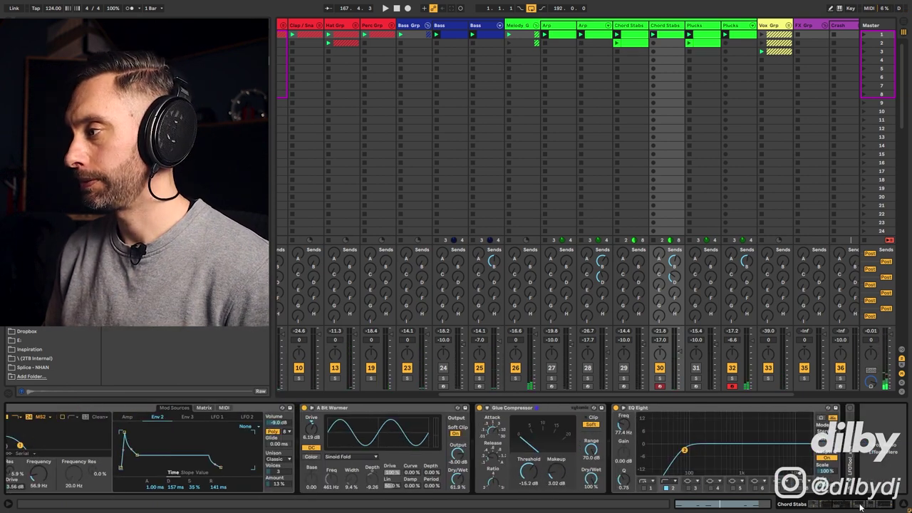
pyautogui.click(659, 378)
pyautogui.press('space')
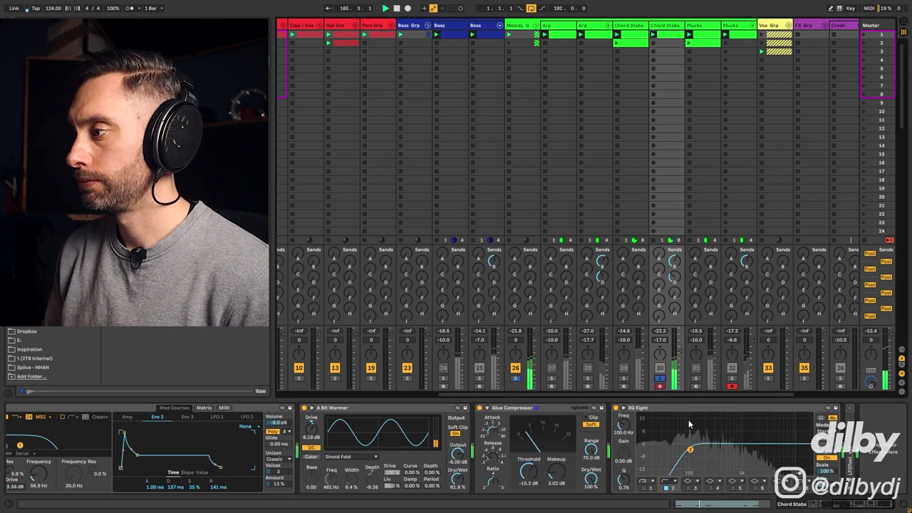
pyautogui.click(660, 378)
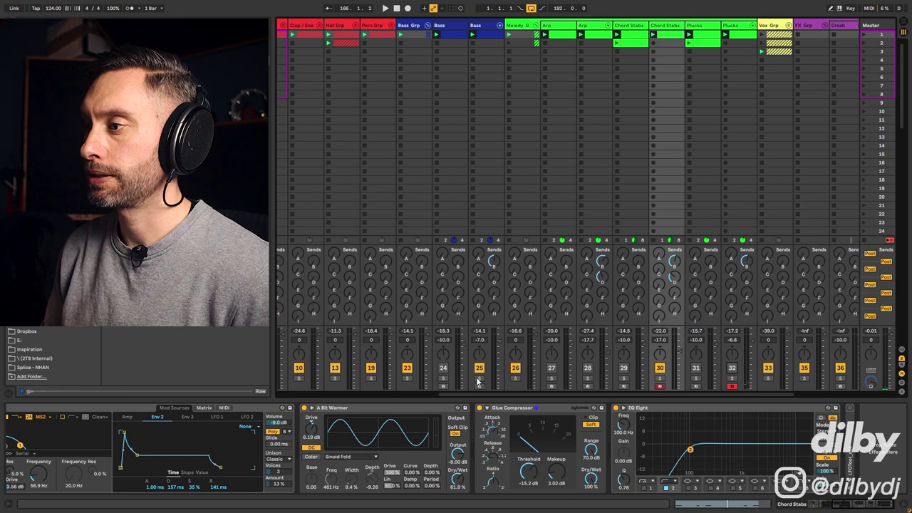
# Duplicate the new Bass track's clip into its second slot and open the copy's notes
pyautogui.press('space')
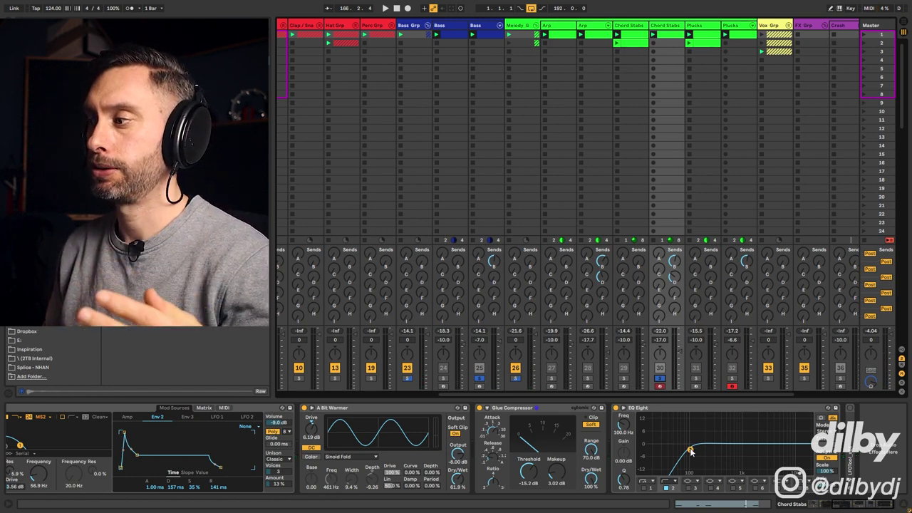
pyautogui.click(488, 34)
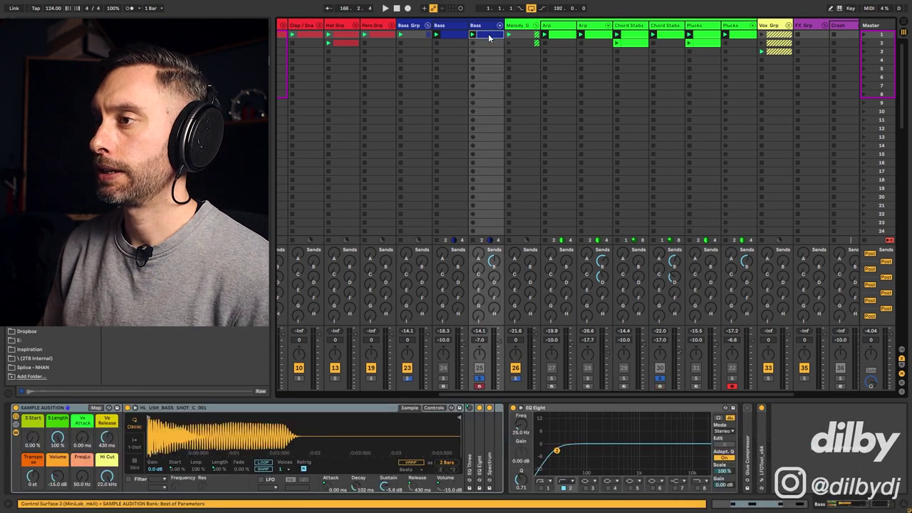
pyautogui.moveTo(488, 34); pyautogui.dragTo(489, 45)
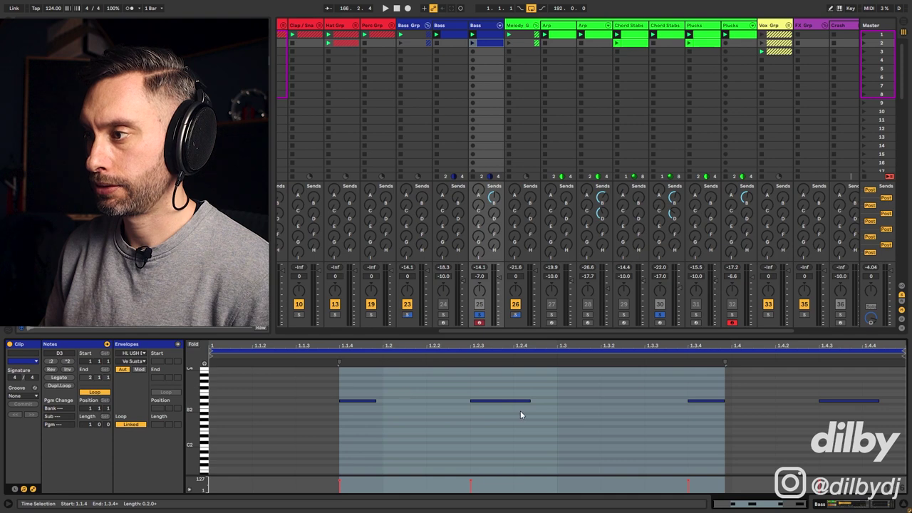
# Move the duplicated bass clip's four D3 notes to start at 1.1.3, 1.2.2, 1.3.3 and 1.4.2, and play the clip in the mix
pyautogui.moveTo(511, 405); pyautogui.dragTo(299, 407)
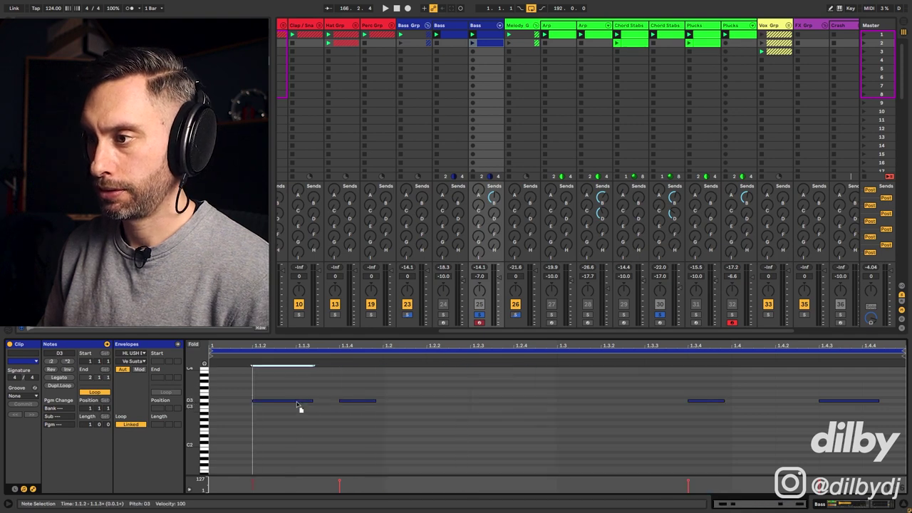
pyautogui.moveTo(359, 405); pyautogui.dragTo(447, 406)
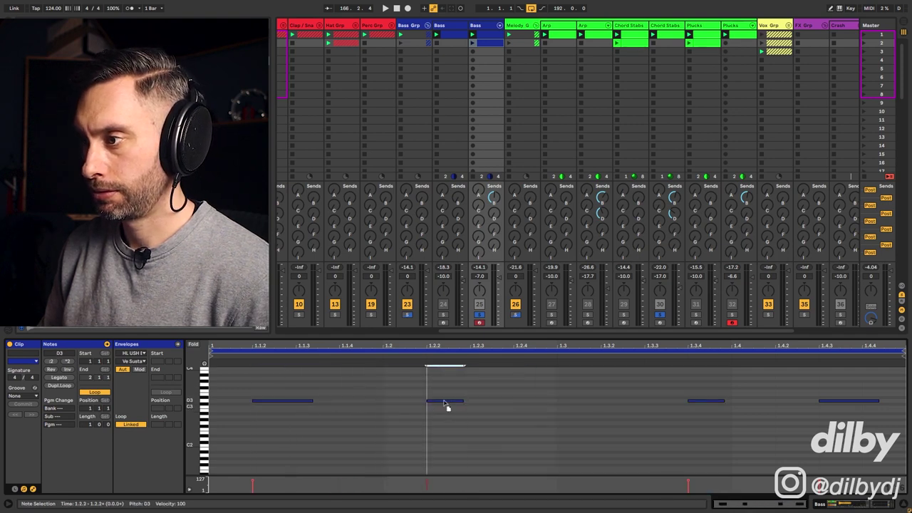
pyautogui.moveTo(281, 407); pyautogui.dragTo(328, 404)
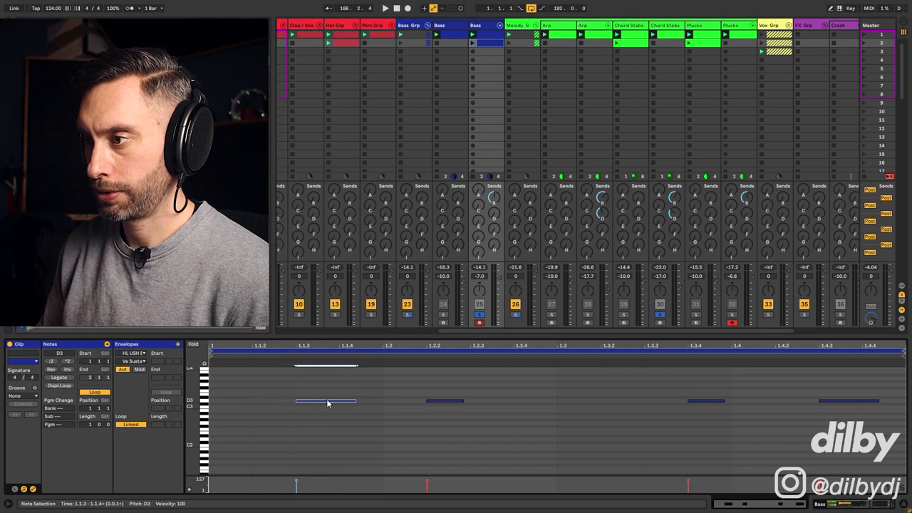
pyautogui.moveTo(840, 404); pyautogui.dragTo(582, 403)
pyautogui.moveTo(707, 403); pyautogui.dragTo(808, 404)
pyautogui.moveTo(603, 404); pyautogui.dragTo(694, 404)
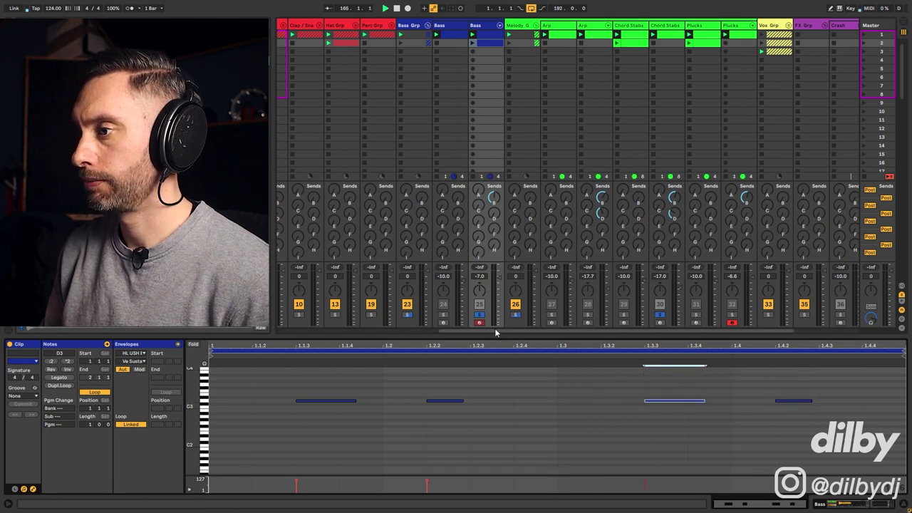
pyautogui.press('space')
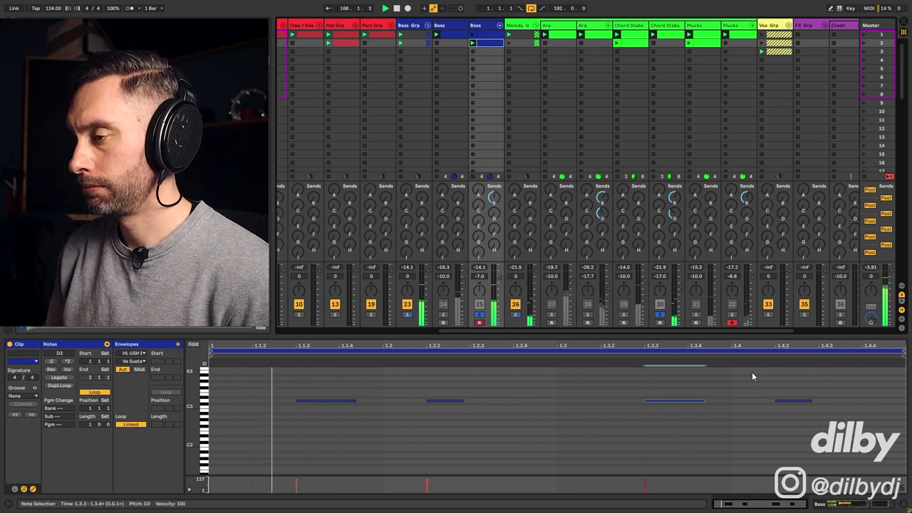
pyautogui.click(488, 39)
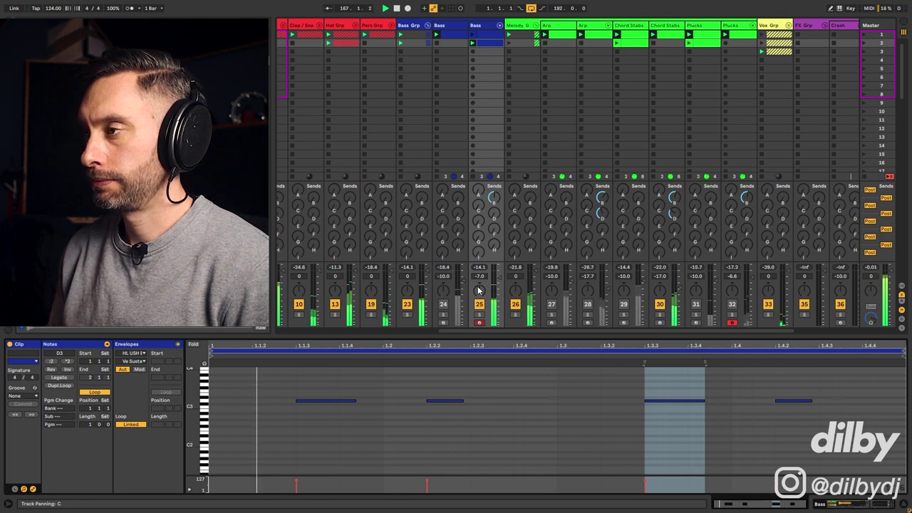
# Switch the new Bass track back to its first clip and play it in the mix
pyautogui.press('space')
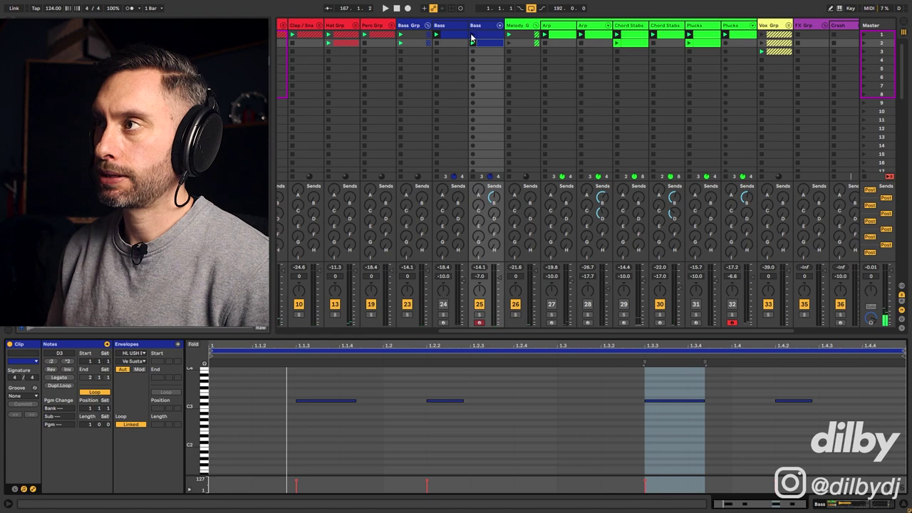
pyautogui.click(470, 36)
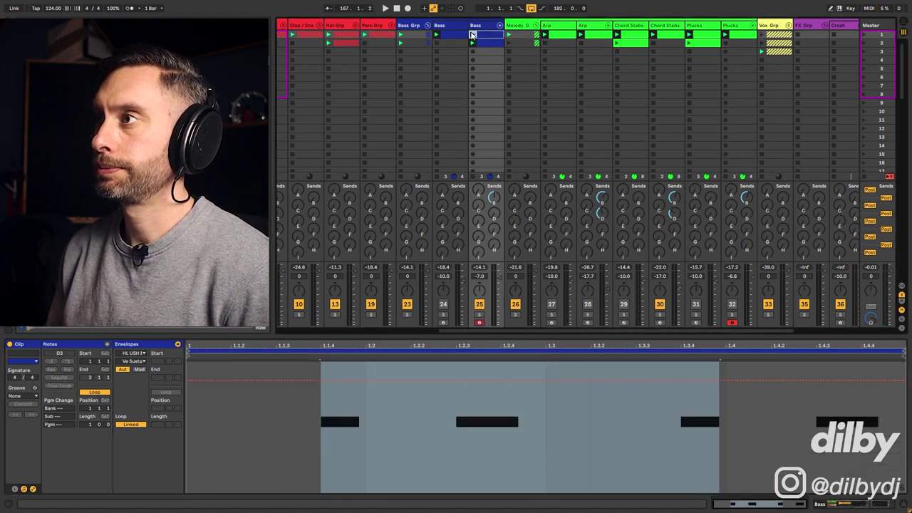
pyautogui.press('space')
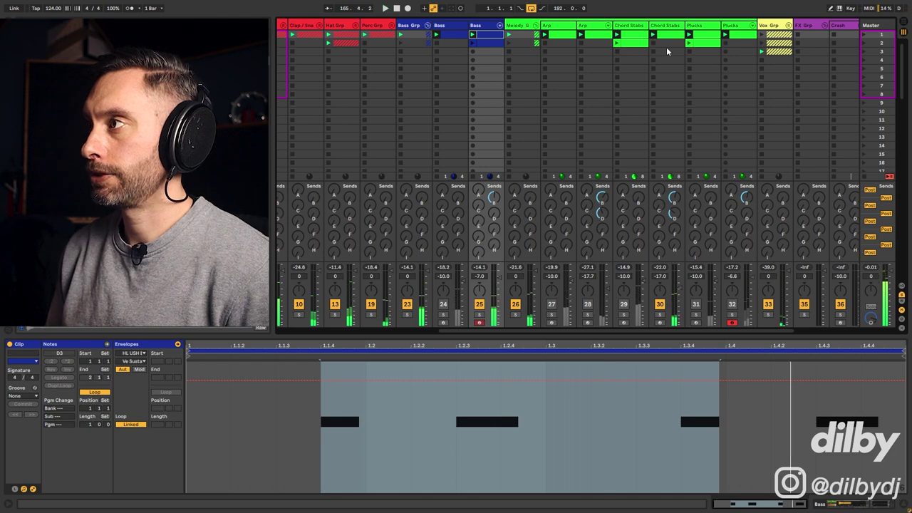
# Duplicate the new Chord Stabs clip into its second slot, rearrange the copy's D2 notes to 1.1.1, 1.2.3 and 1.4.1, and audition it
pyautogui.click(670, 43)
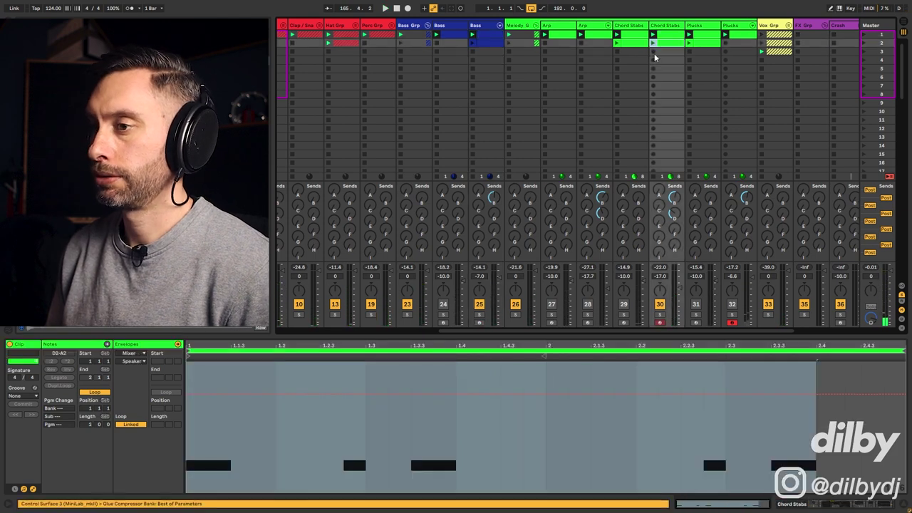
pyautogui.moveTo(358, 428); pyautogui.dragTo(829, 476)
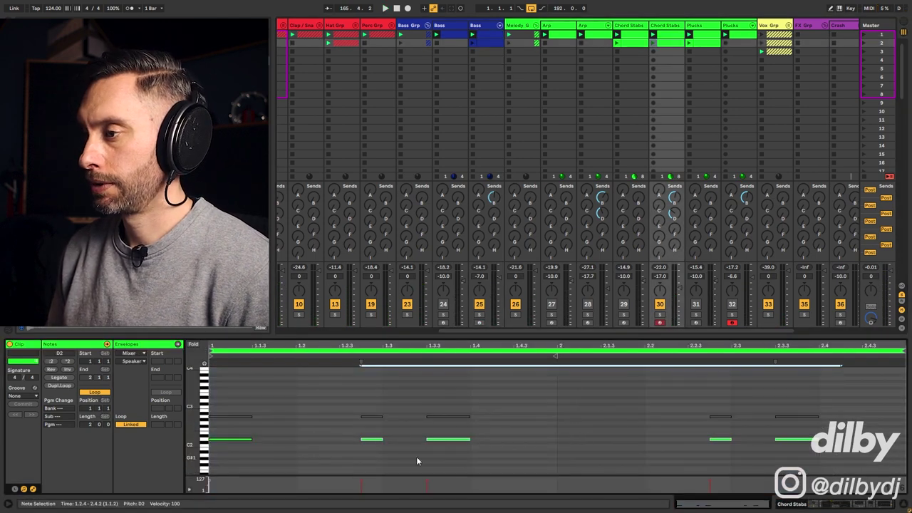
pyautogui.click(439, 432)
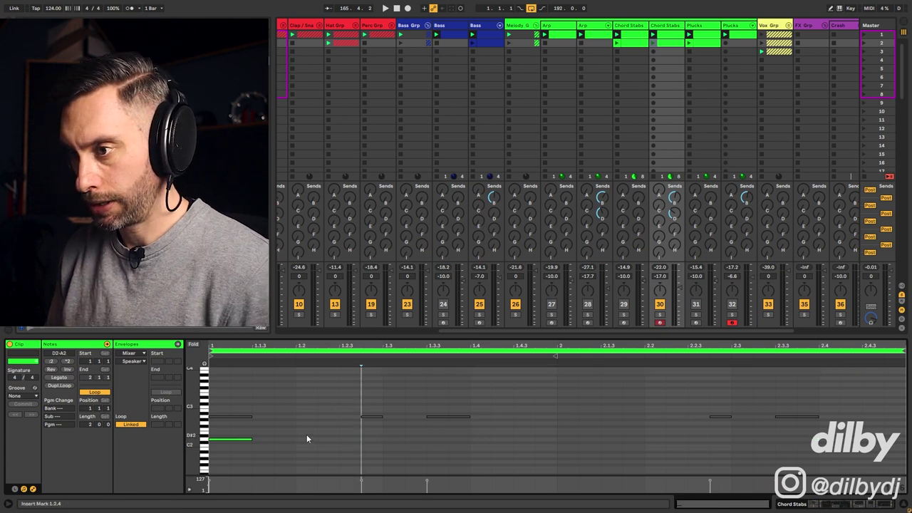
pyautogui.click(242, 440)
pyautogui.moveTo(243, 441); pyautogui.dragTo(495, 447)
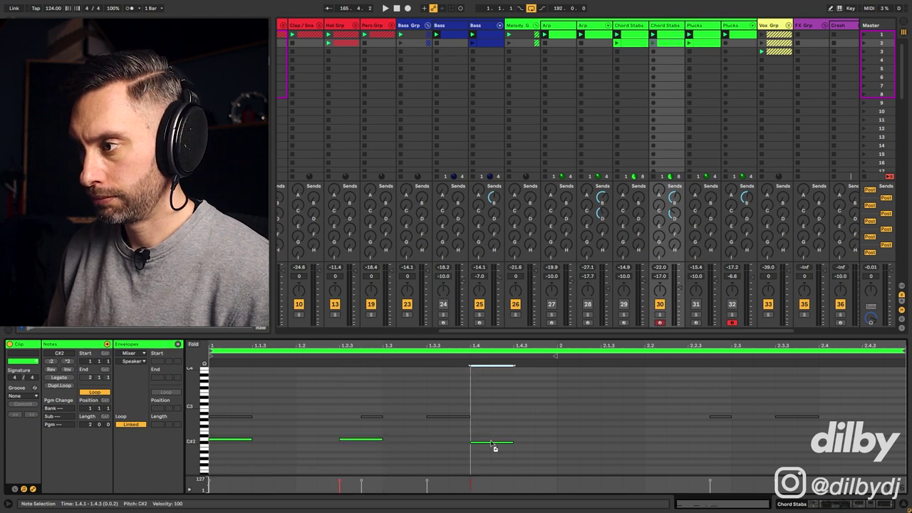
pyautogui.press('space')
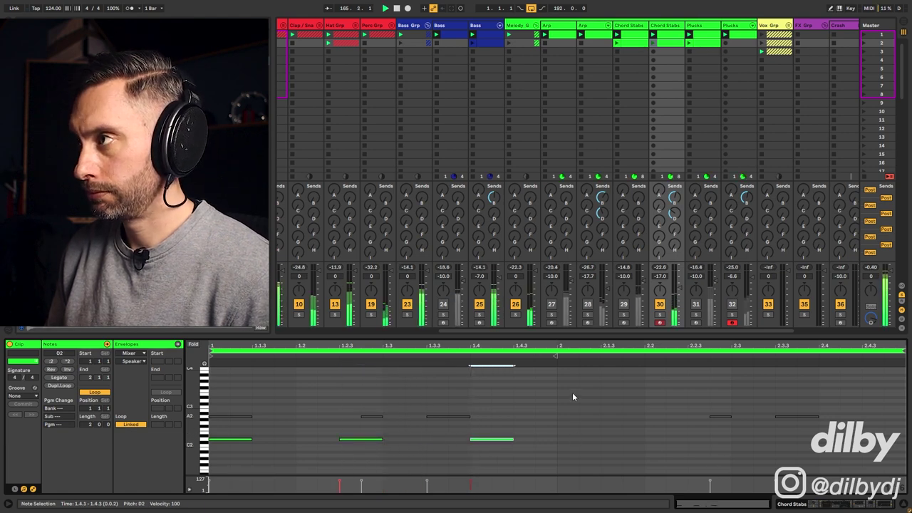
pyautogui.click(653, 43)
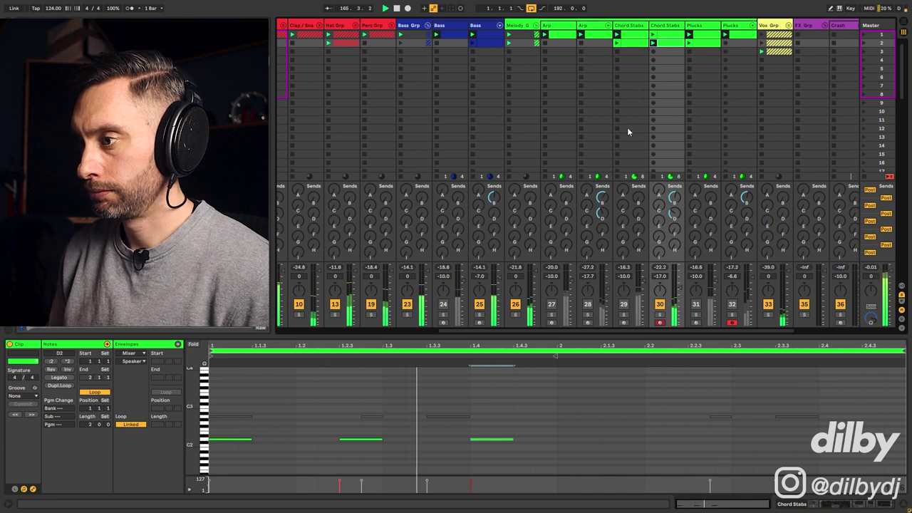
pyautogui.press('space')
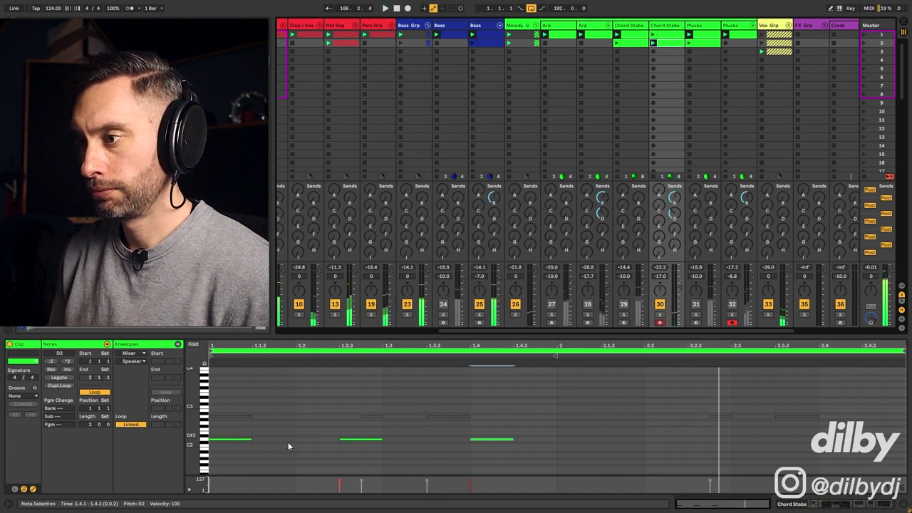
# Duplicate the three first-bar D2 notes into the second bar and play the Chord Stabs clip in the mix
pyautogui.moveTo(218, 431); pyautogui.dragTo(557, 454)
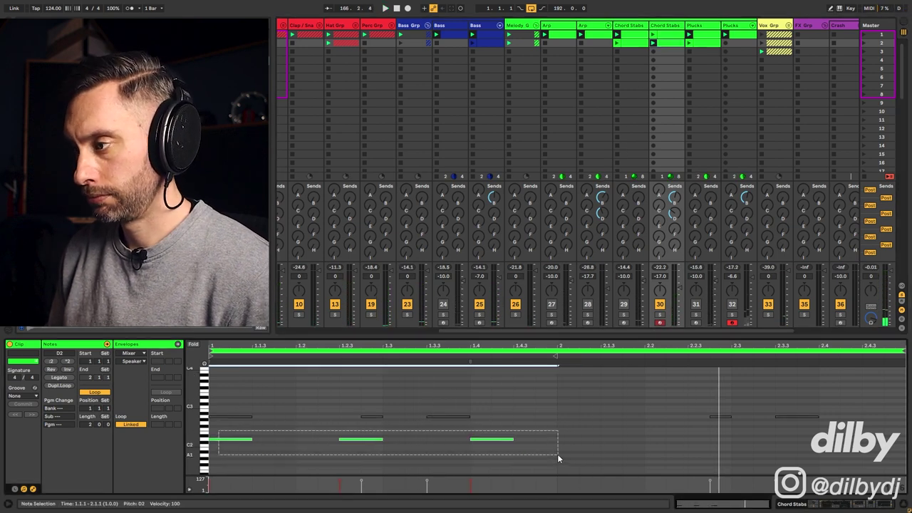
pyautogui.hotkey('ctrl', 'd')
pyautogui.press('space')
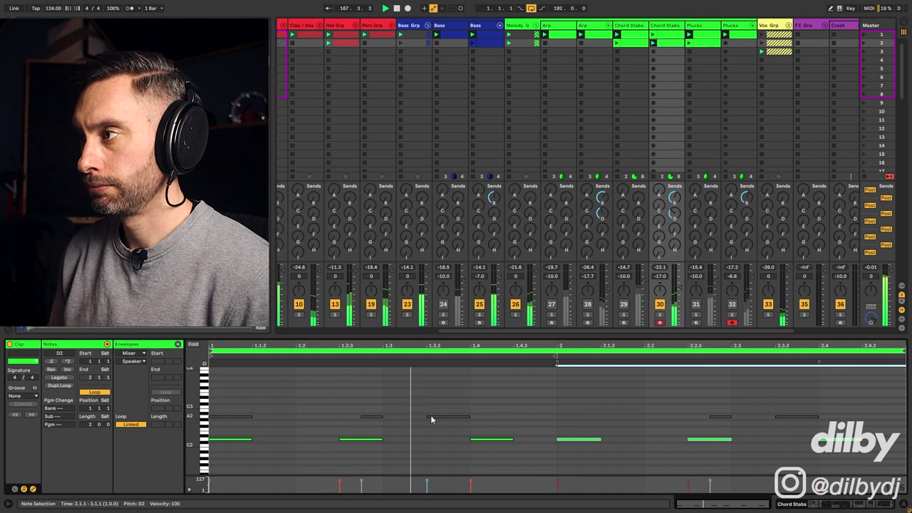
pyautogui.press('space')
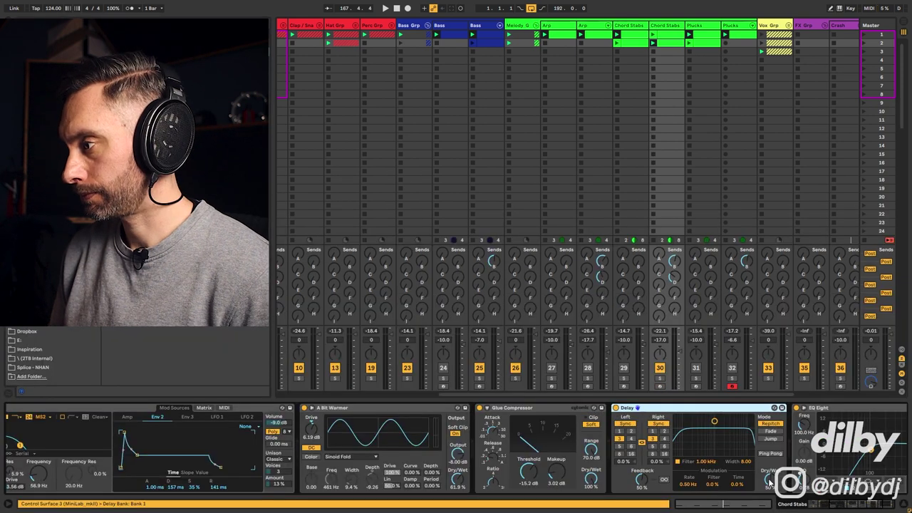
# Set the Chord Stabs Delay's filter to 931 Hz, width 3.74, feedback 23% and dry/wet 27%, and audition the track soloed with send D off
pyautogui.click(770, 480)
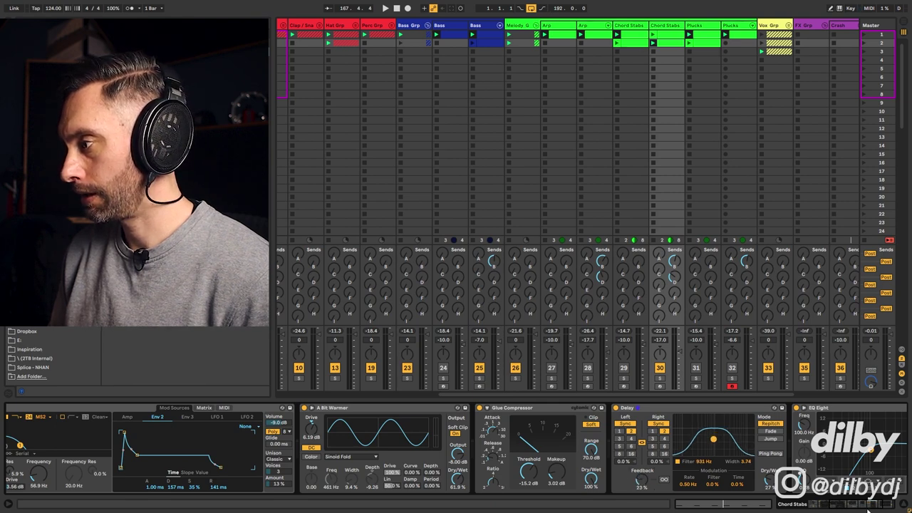
pyautogui.hscroll(3, 863, 506)
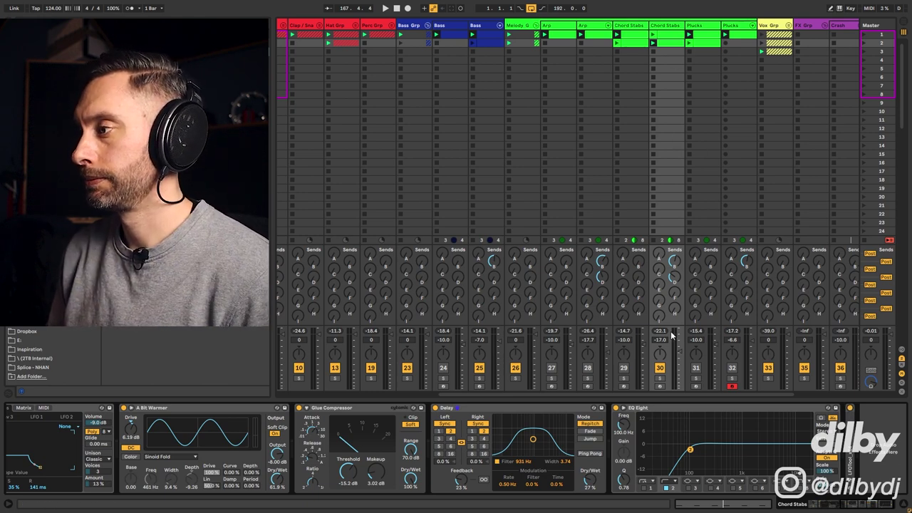
pyautogui.click(660, 379)
pyautogui.press('space')
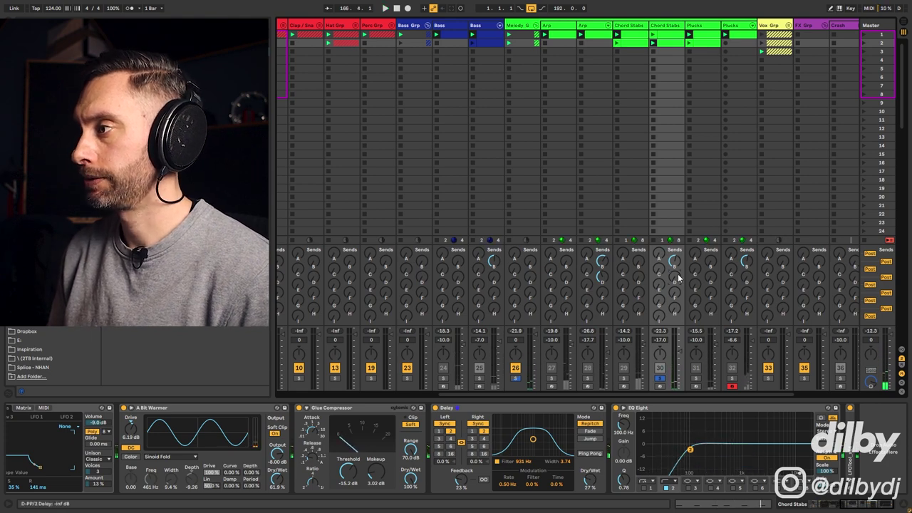
pyautogui.press('space')
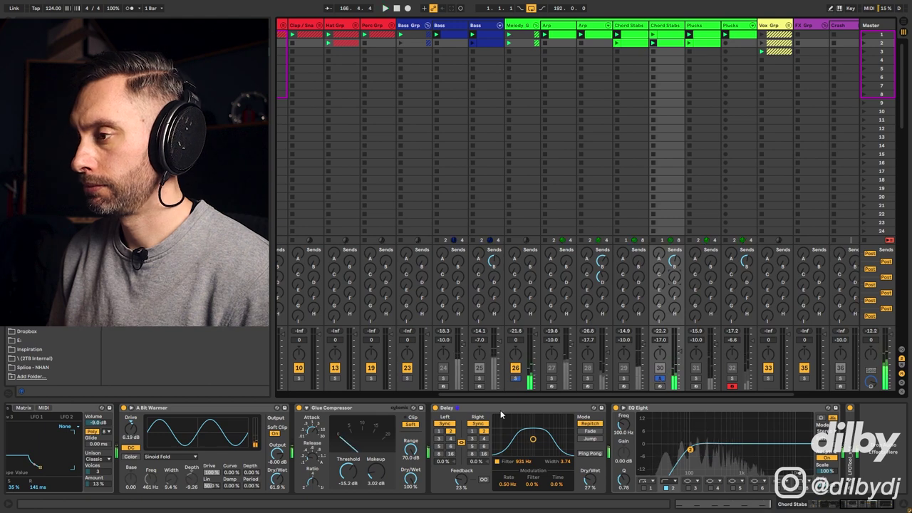
# Set the Chord Stabs Delay to 3 sixteenths, 0% feedback, 931 Hz filter and 25% dry/wet, and unsolo the track at -15 dB volume
pyautogui.click(439, 440)
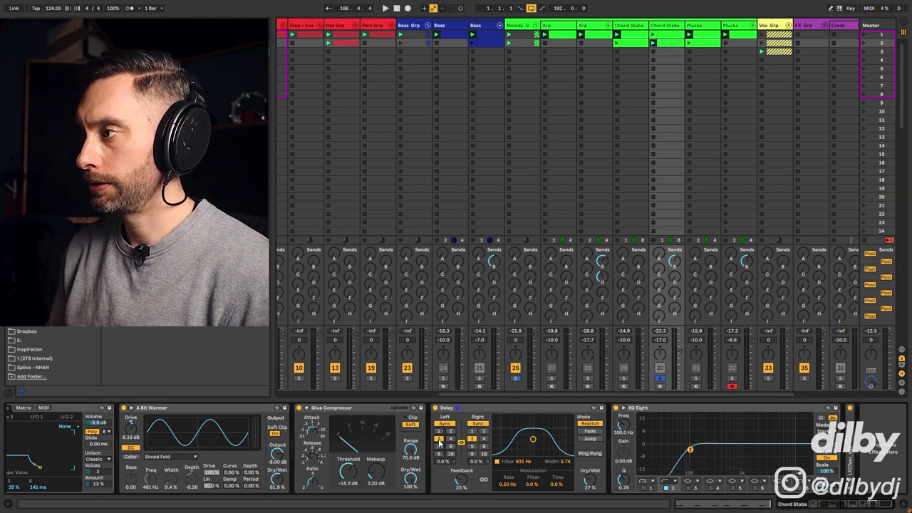
pyautogui.press('space')
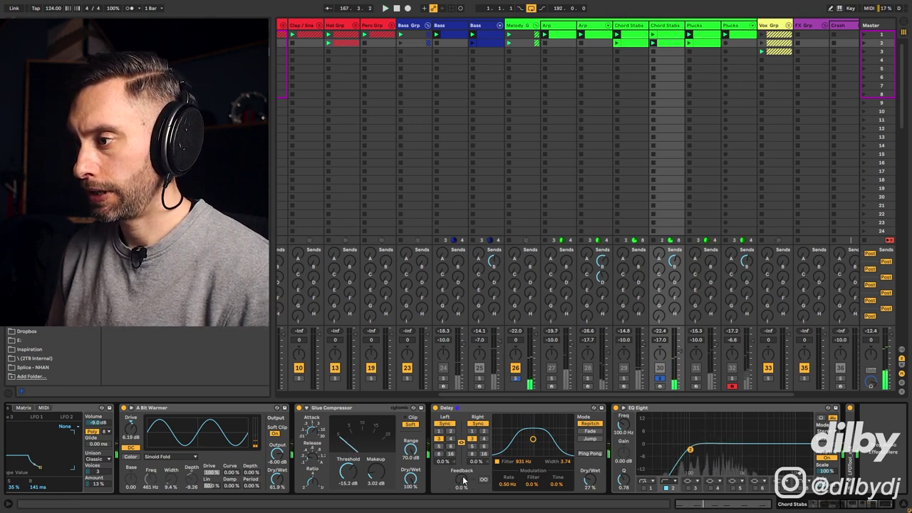
pyautogui.press('space')
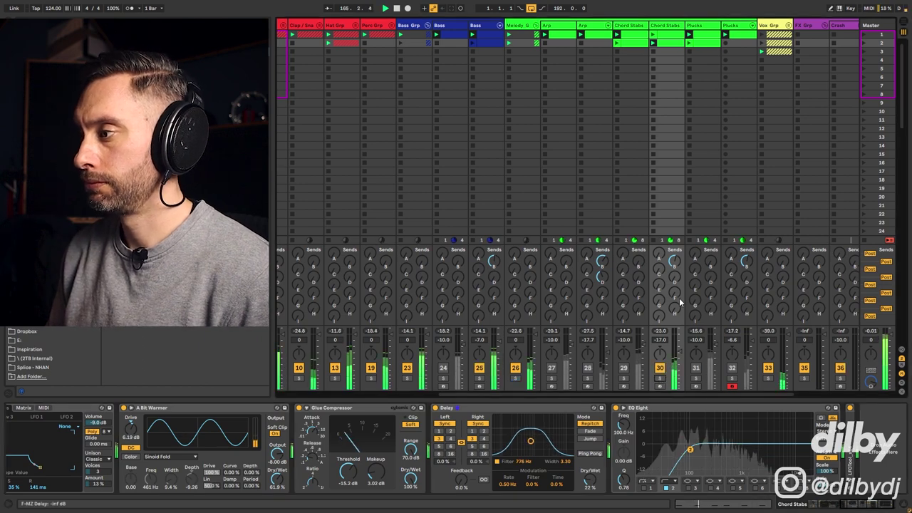
pyautogui.moveTo(681, 343); pyautogui.dragTo(681, 339)
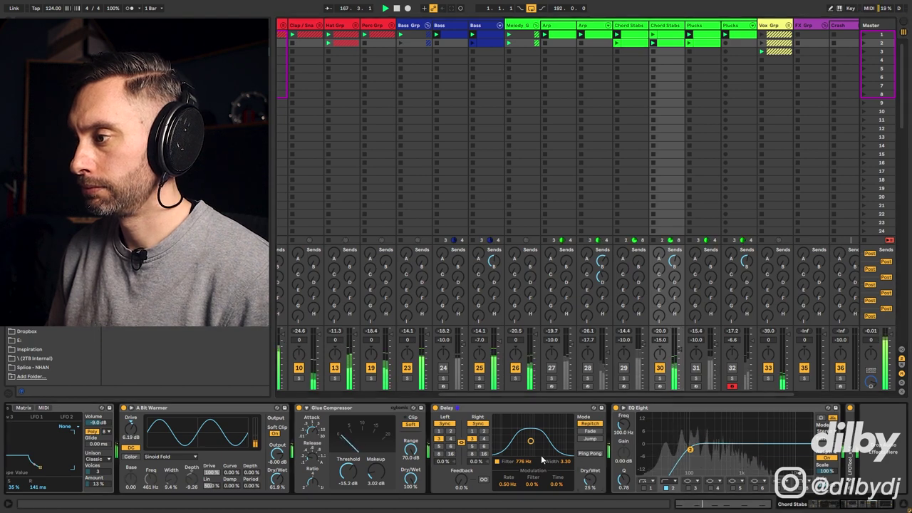
pyautogui.moveTo(533, 443); pyautogui.dragTo(535, 440)
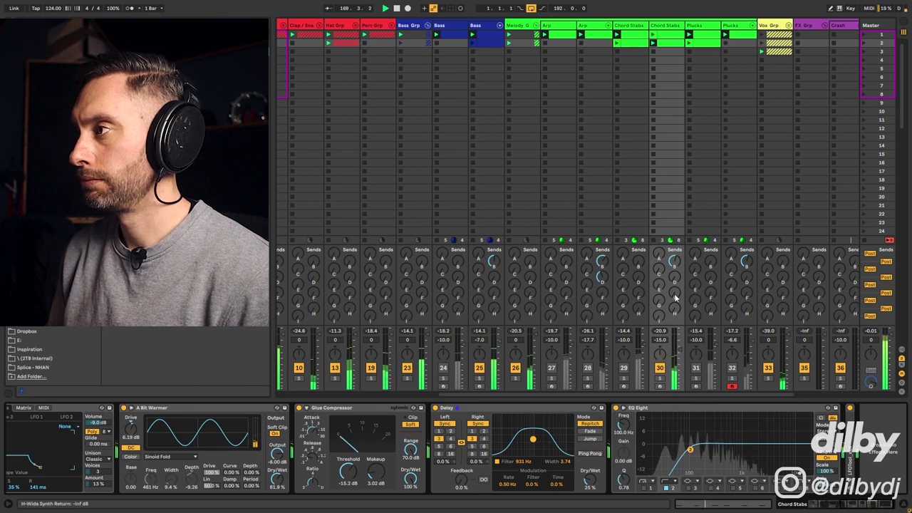
# Compare the new Chord Stabs track's two clips in the mix and examine the second clip's notes
pyautogui.click(668, 51)
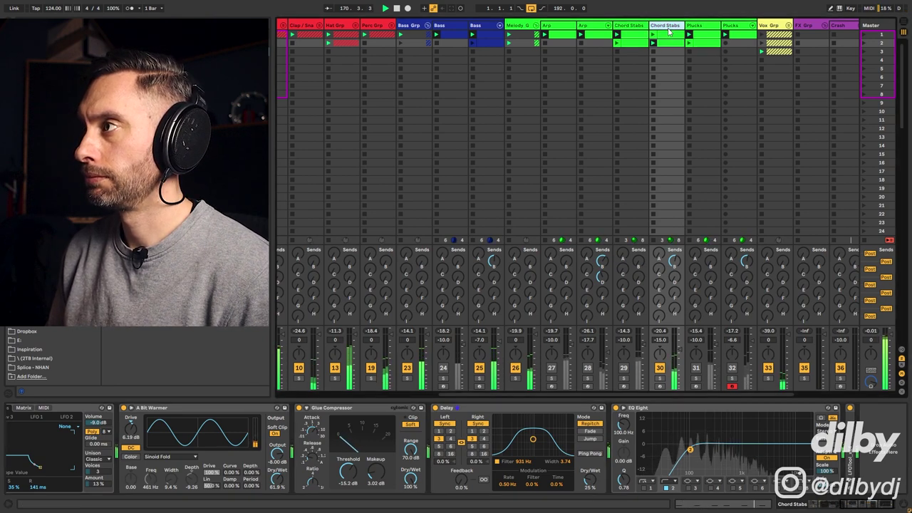
pyautogui.click(666, 43)
pyautogui.click(653, 34)
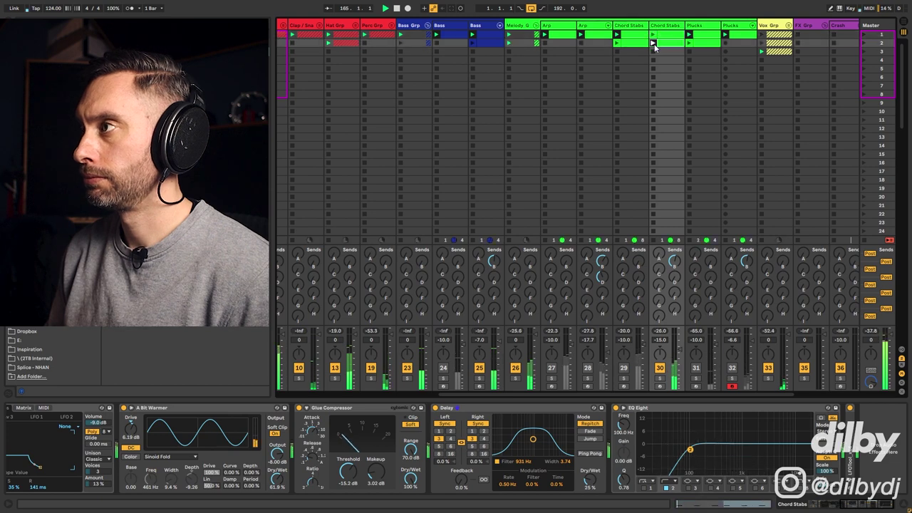
pyautogui.doubleClick(671, 43)
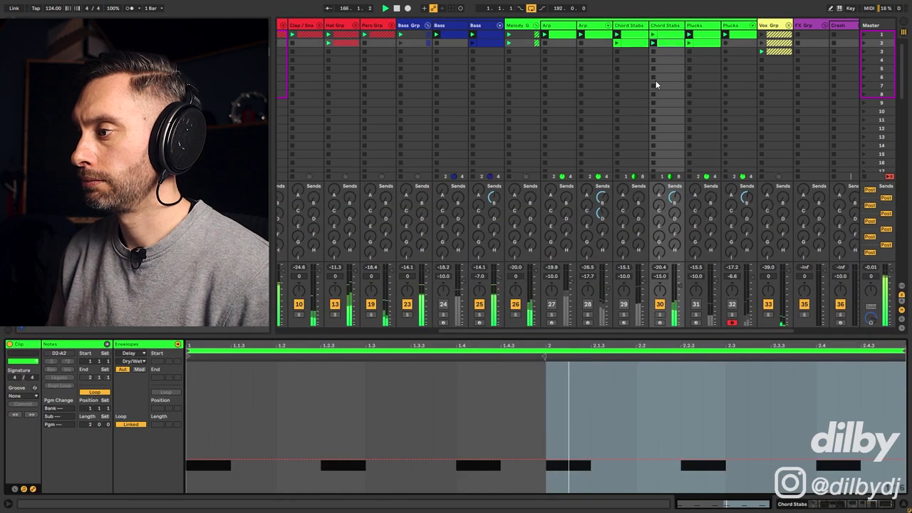
pyautogui.click(106, 345)
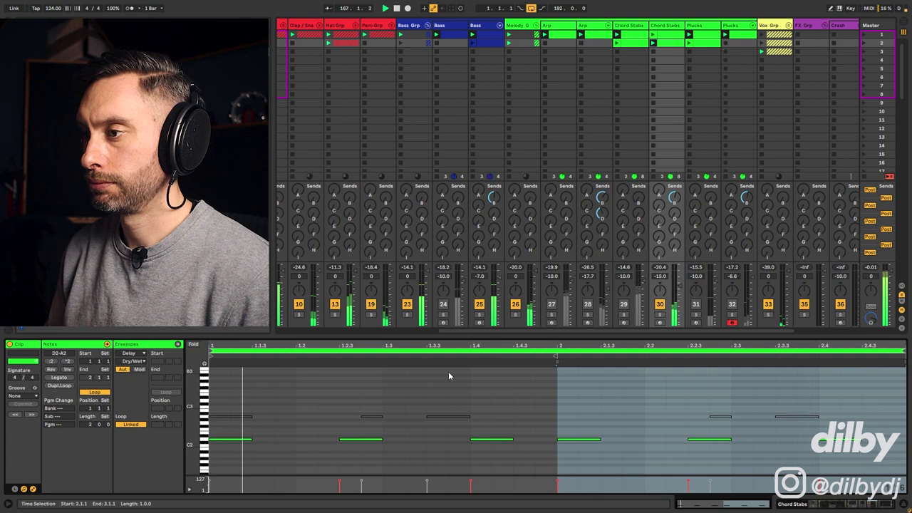
pyautogui.moveTo(191, 393); pyautogui.dragTo(250, 383)
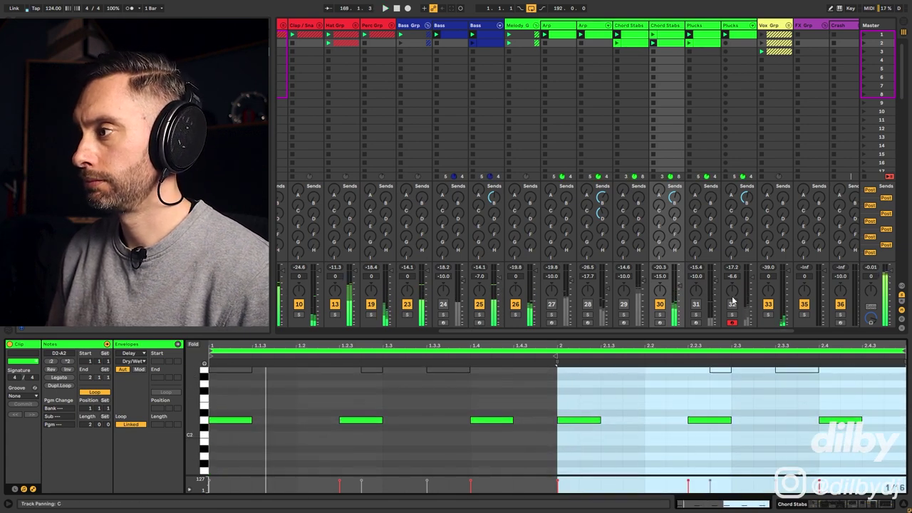
pyautogui.press('space')
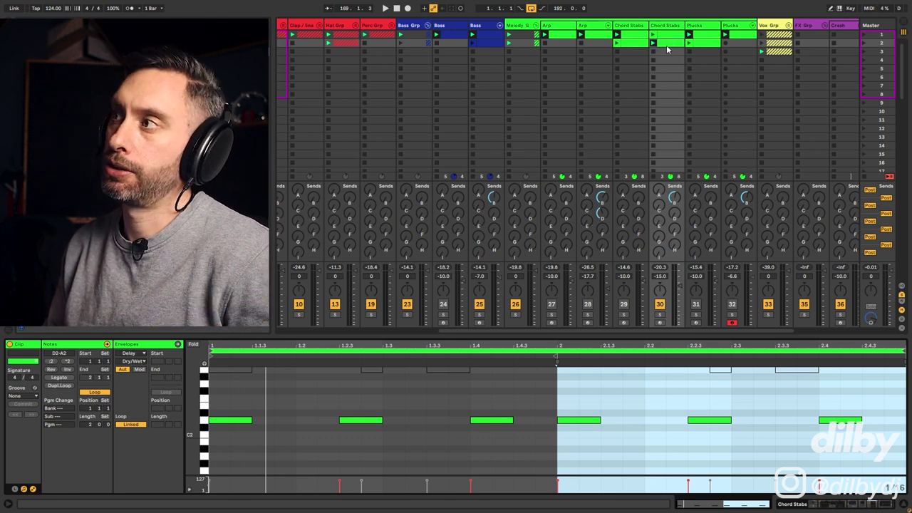
# Audition the new Arp track in the mix, lower its volume to -25 dB, and switch the track off again
pyautogui.press('space')
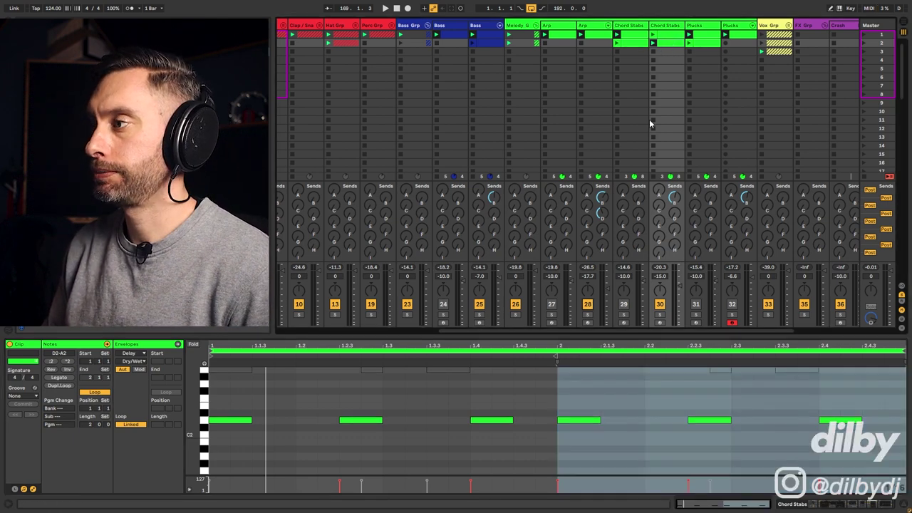
pyautogui.moveTo(608, 289); pyautogui.dragTo(608, 293)
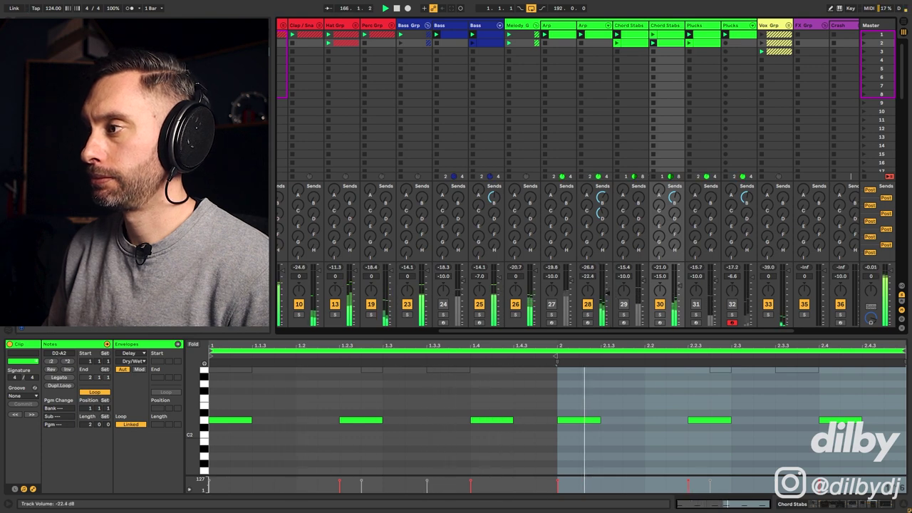
pyautogui.scroll(-3, 607, 291)
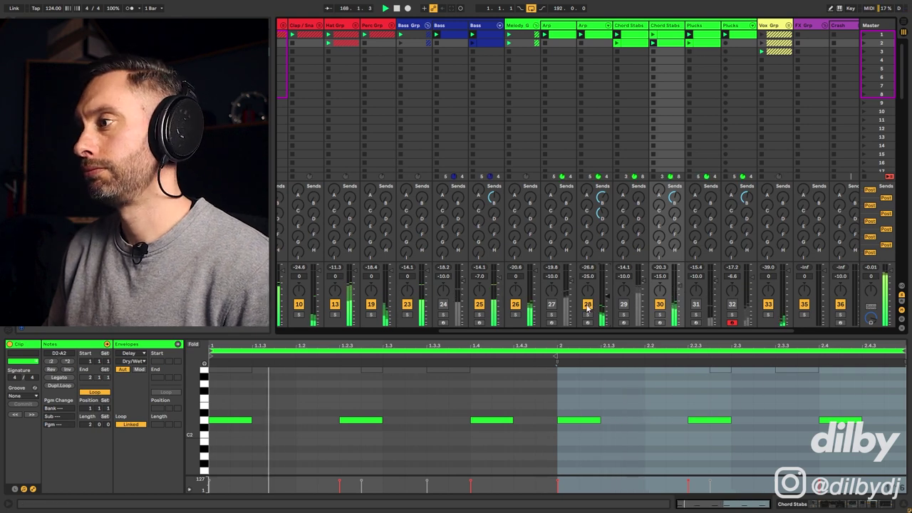
pyautogui.press('space')
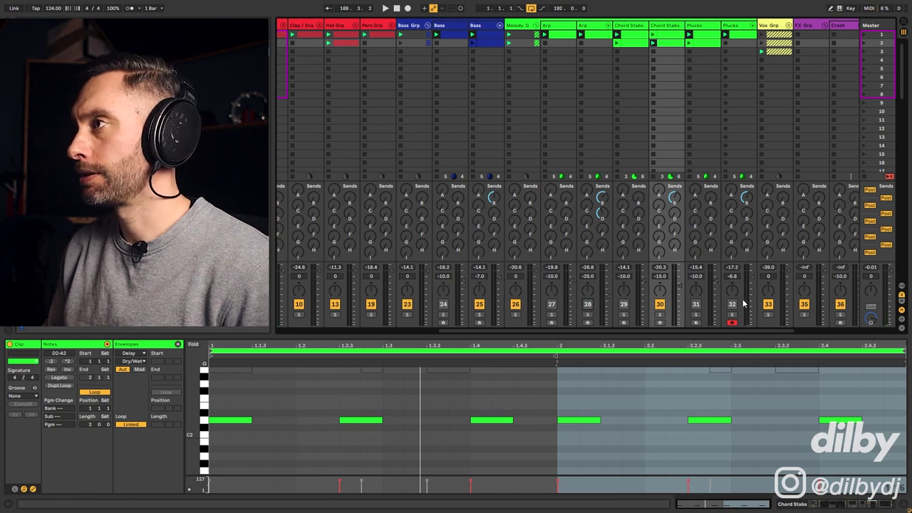
# Enable the new Plucks track in the mix and lower the new Chord Stabs track's volume to -16.3 dB
pyautogui.press('space')
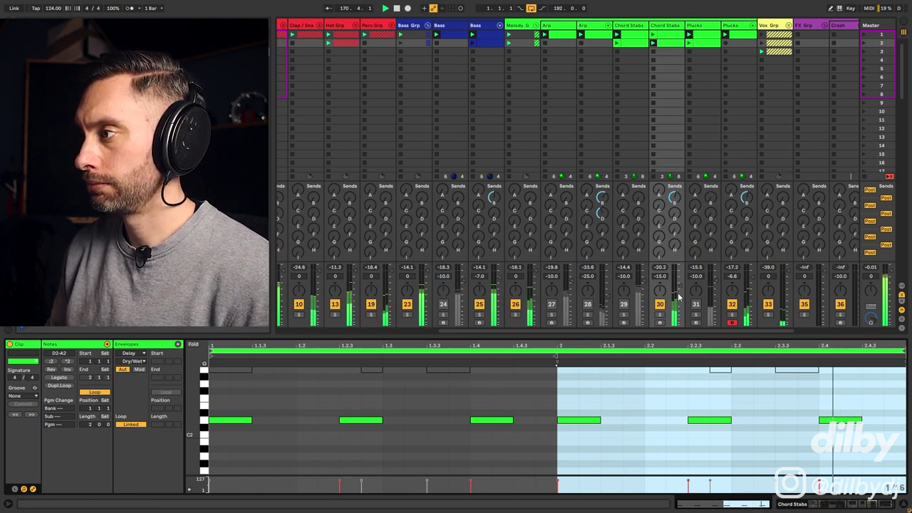
pyautogui.click(653, 311)
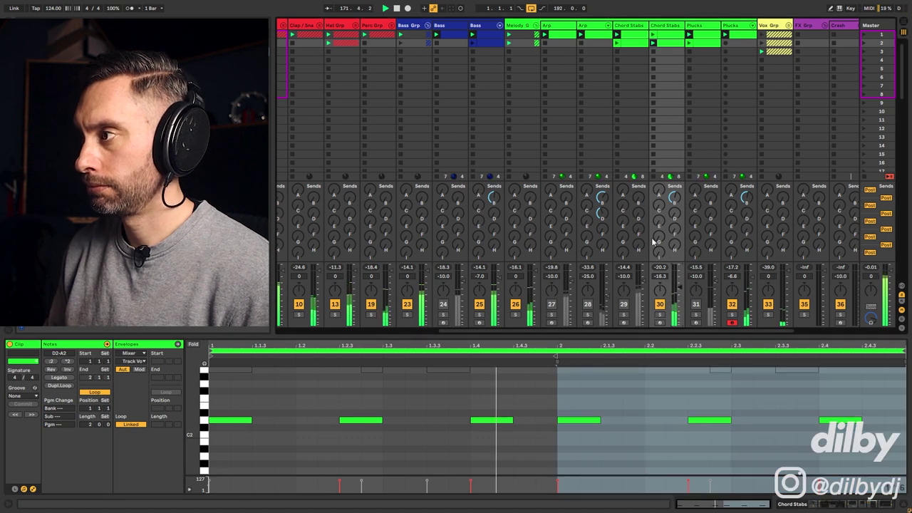
pyautogui.press('space')
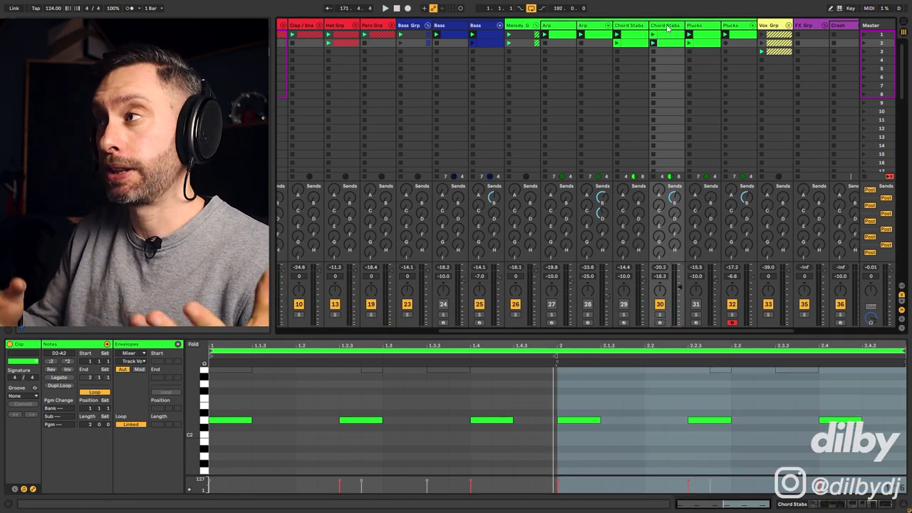